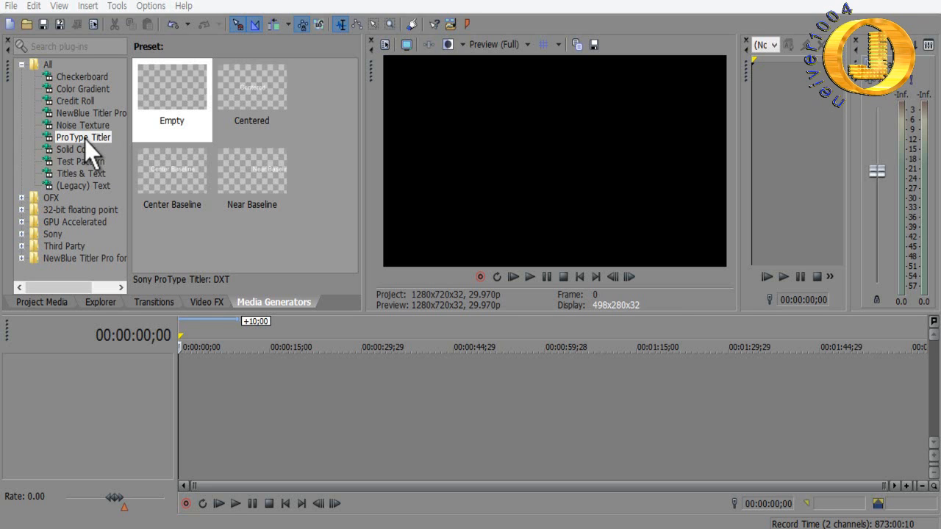
# - Add a ProType Titler clip with the Empty preset to the start of the timeline
pyautogui.moveTo(177, 85); pyautogui.dragTo(177, 380)
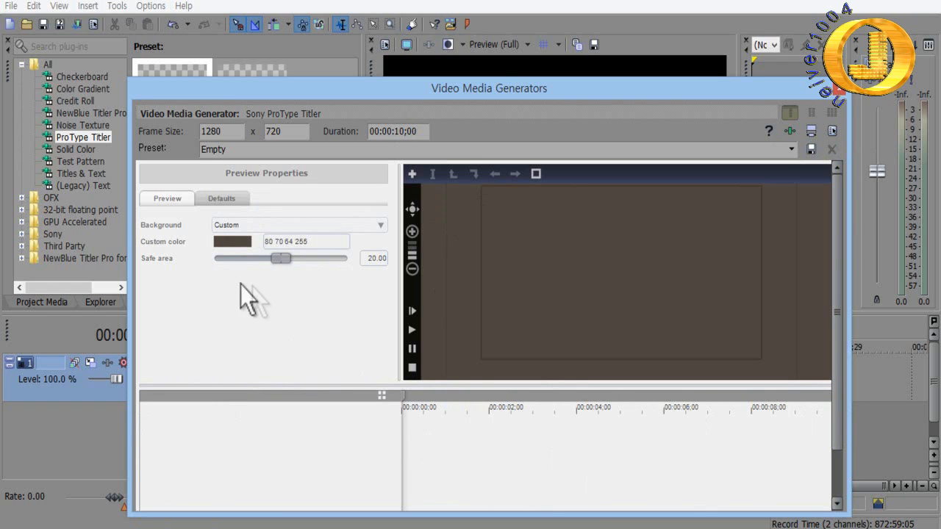
# - Examine the titler's preview background choices and its default font family and font size settings
pyautogui.click(217, 200)
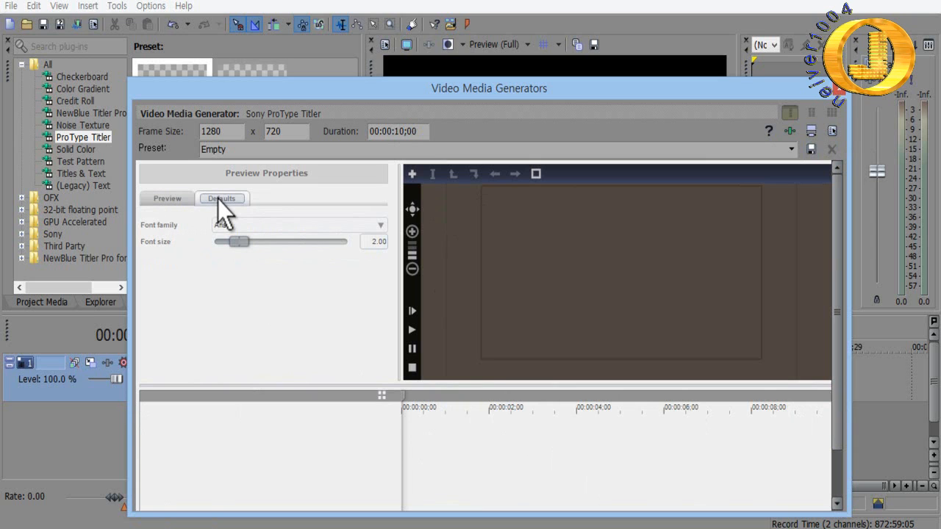
pyautogui.click(165, 198)
pyautogui.click(218, 196)
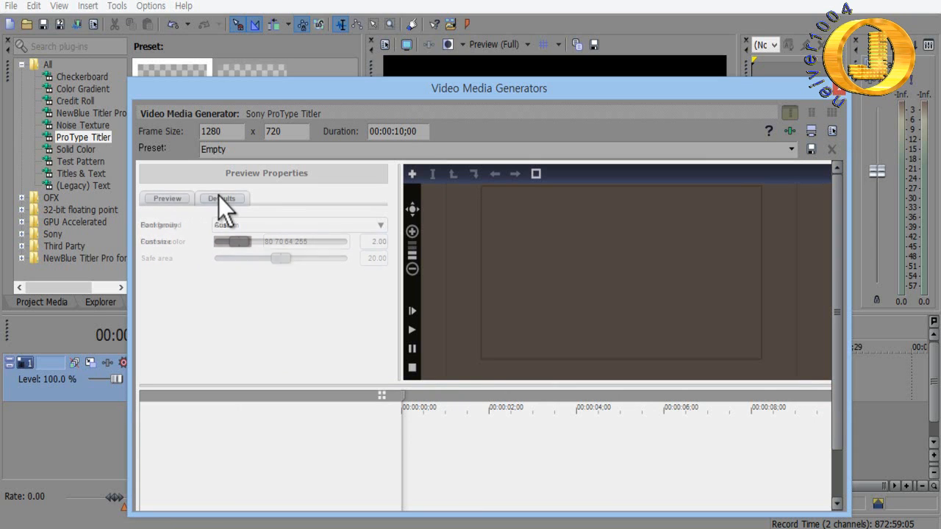
pyautogui.click(168, 197)
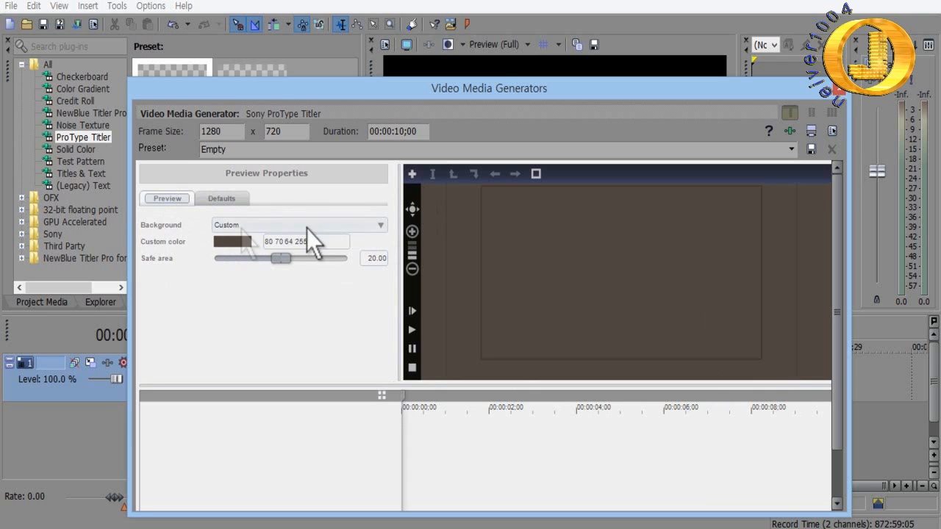
pyautogui.click(380, 226)
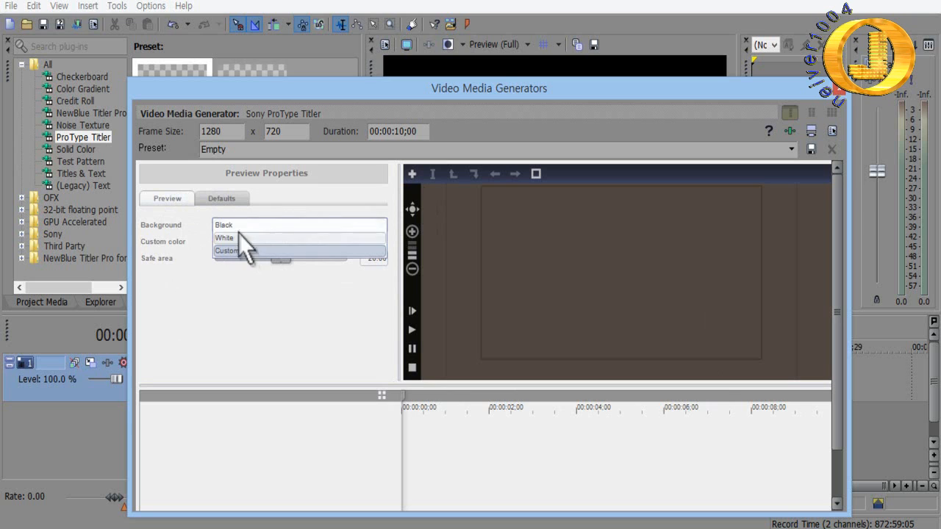
pyautogui.click(227, 251)
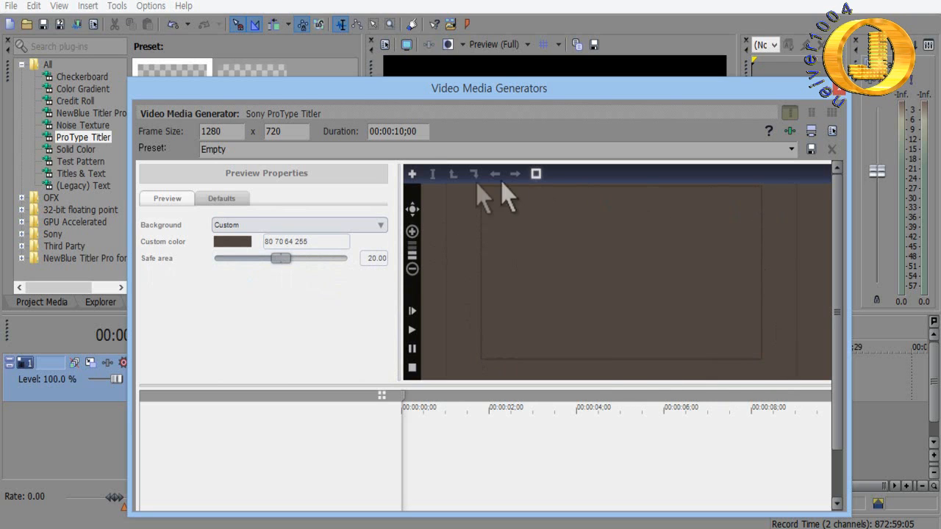
pyautogui.click(227, 201)
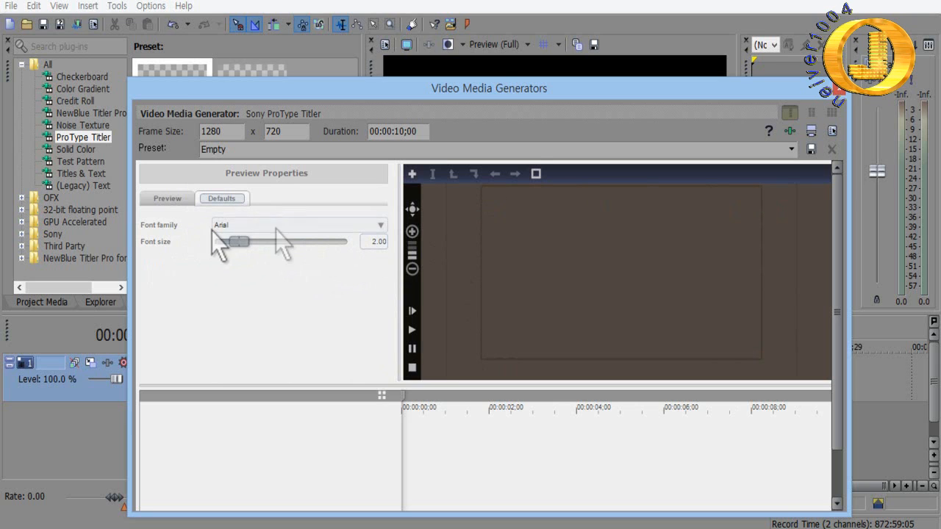
pyautogui.click(380, 226)
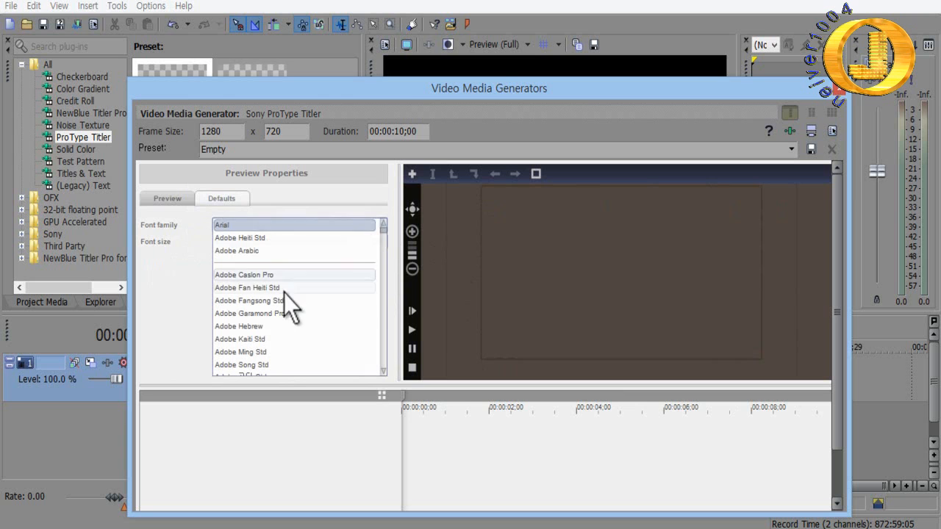
pyautogui.moveTo(383, 230)
pyautogui.mouseDown()
pyautogui.moveTo(378, 319)
pyautogui.moveTo(381, 230)
pyautogui.mouseUp()
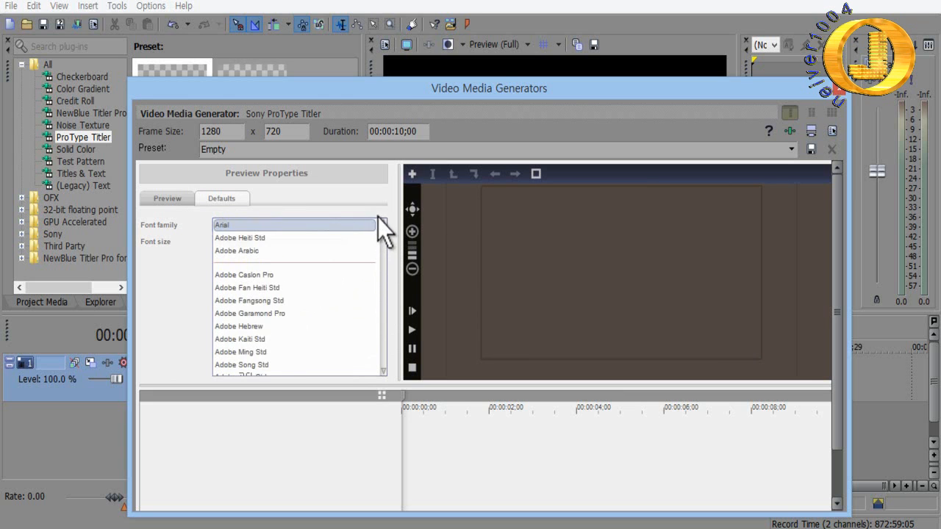
pyautogui.click(176, 300)
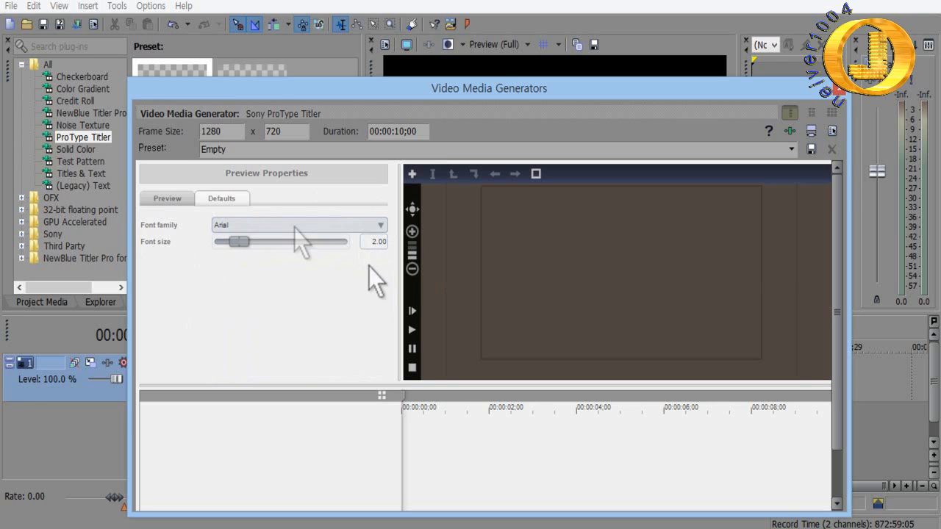
pyautogui.click(173, 200)
pyautogui.click(211, 195)
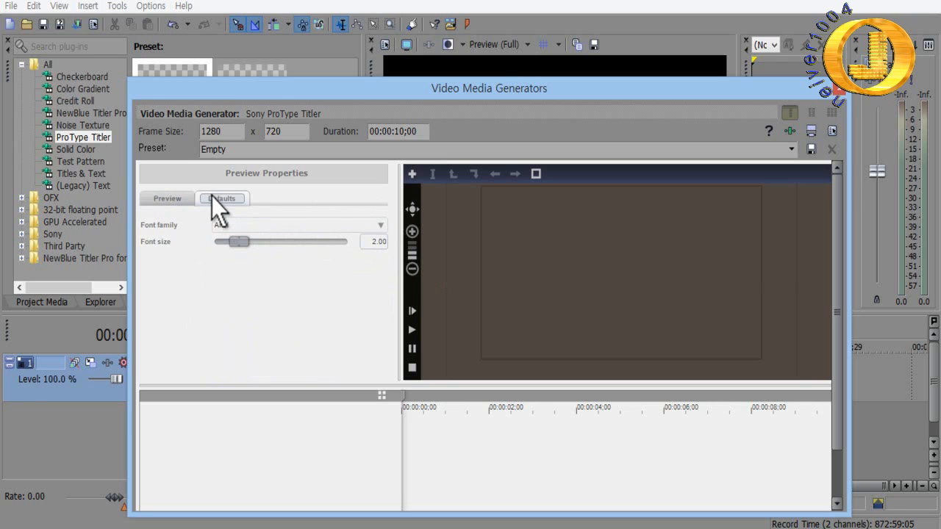
pyautogui.click(177, 200)
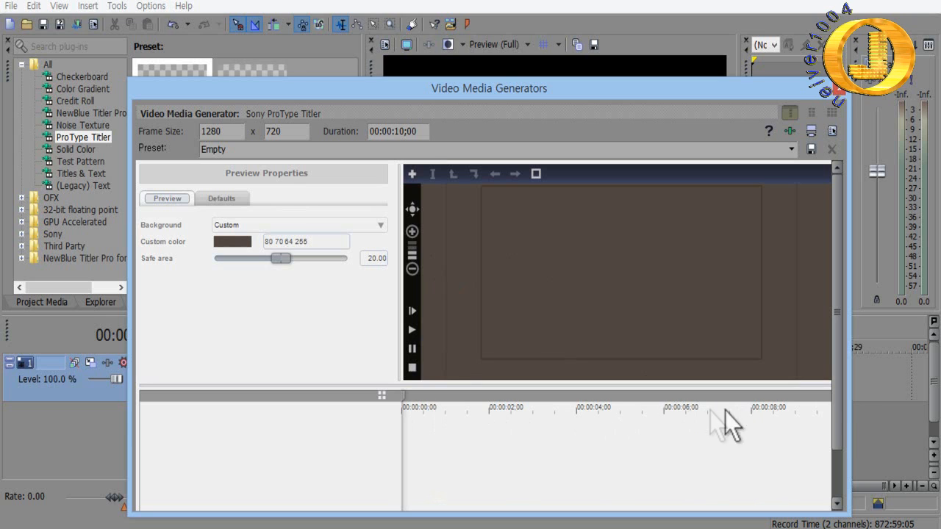
# - Examine the title's duration setting and try zooming the titler's own timeline in and back out to its full length
pyautogui.doubleClick(401, 132)
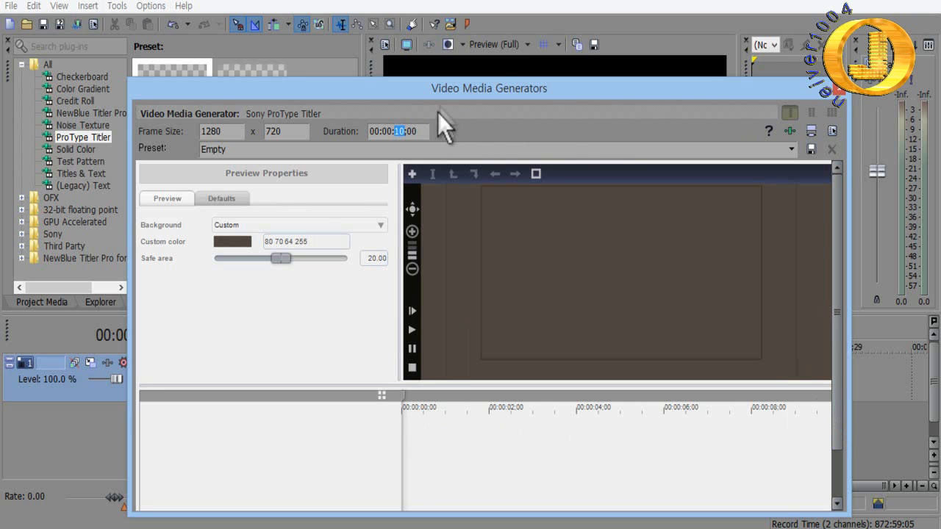
pyautogui.click(424, 132)
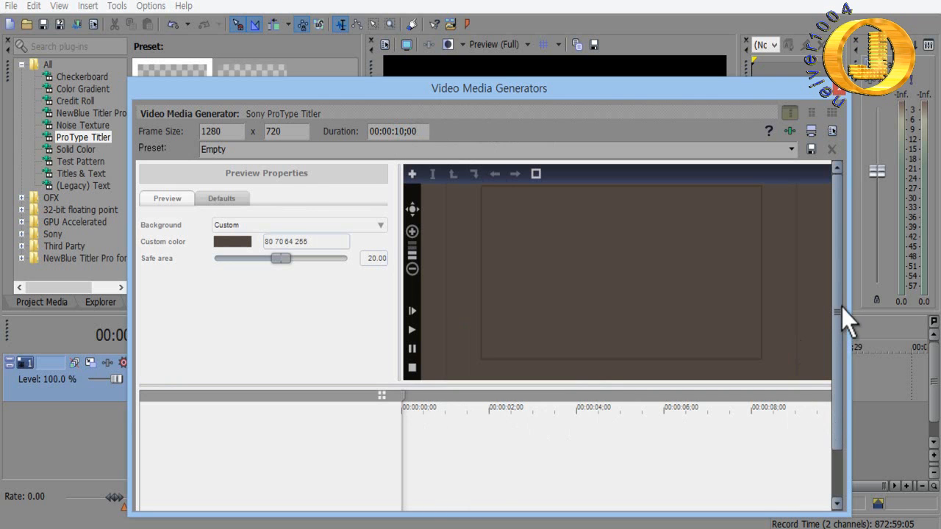
pyautogui.moveTo(837, 315); pyautogui.dragTo(844, 439)
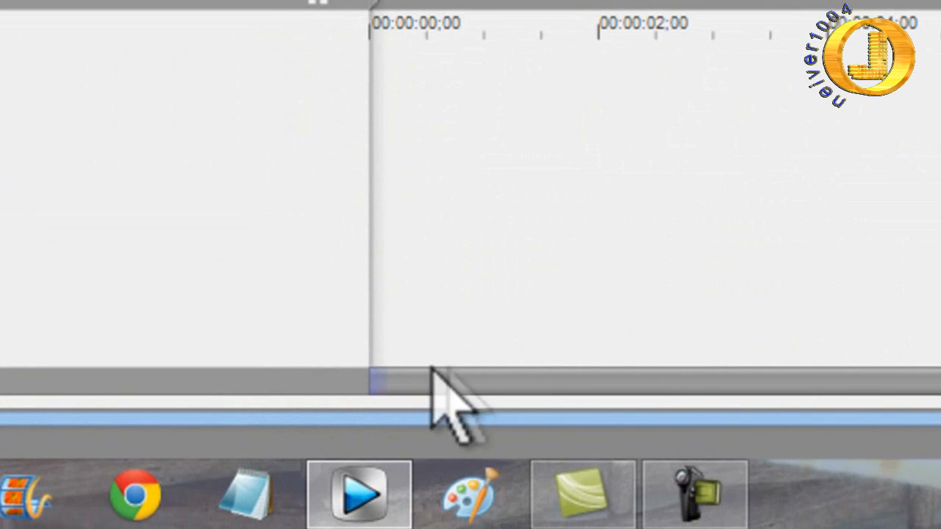
pyautogui.moveTo(374, 379); pyautogui.dragTo(353, 368)
pyautogui.moveTo(940, 379); pyautogui.dragTo(445, 363)
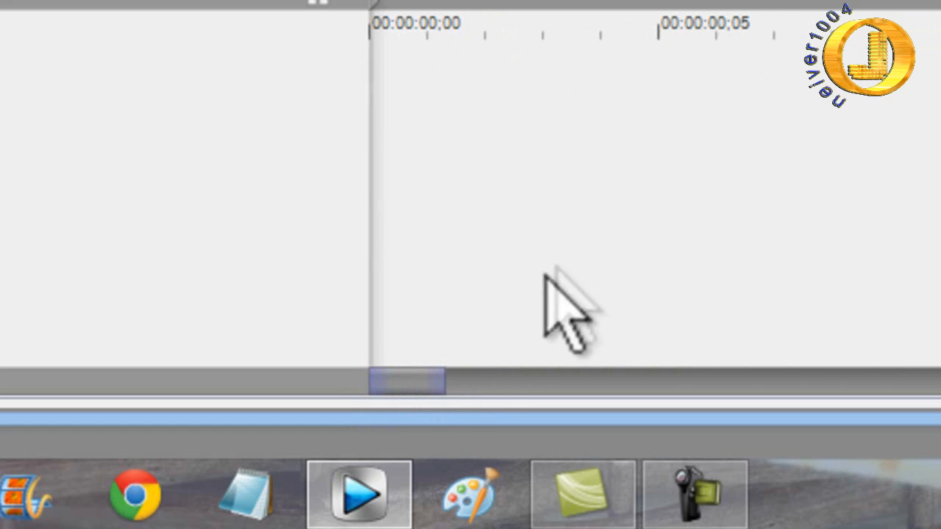
pyautogui.moveTo(434, 380); pyautogui.dragTo(940, 382)
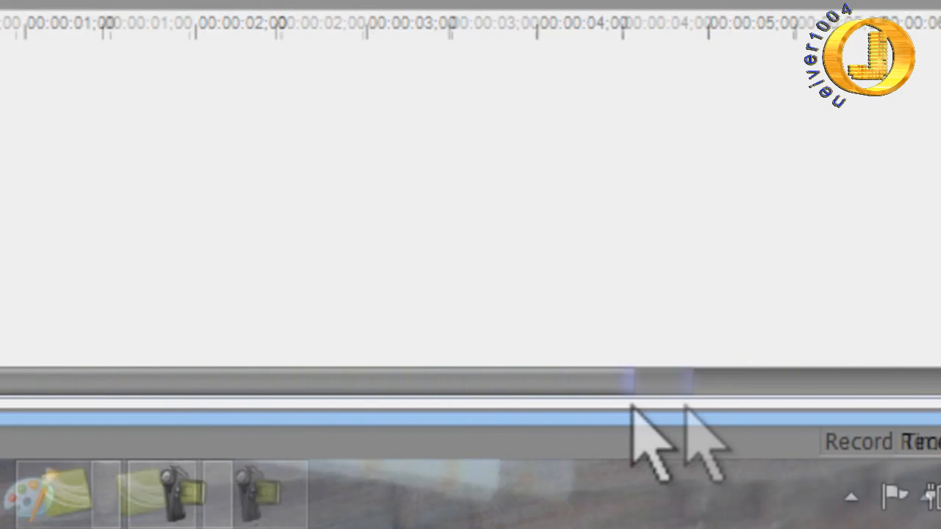
pyautogui.moveTo(632, 406); pyautogui.dragTo(823, 378)
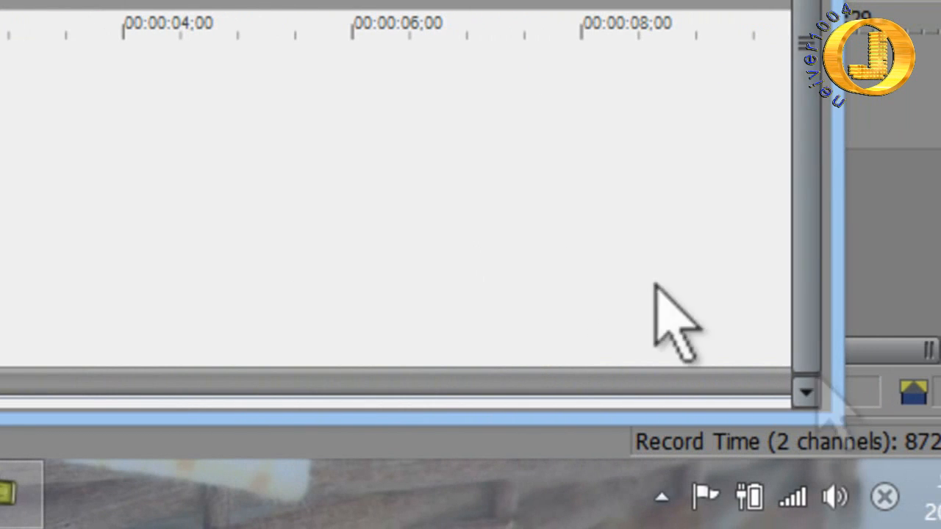
pyautogui.scroll(1, 577, 223)
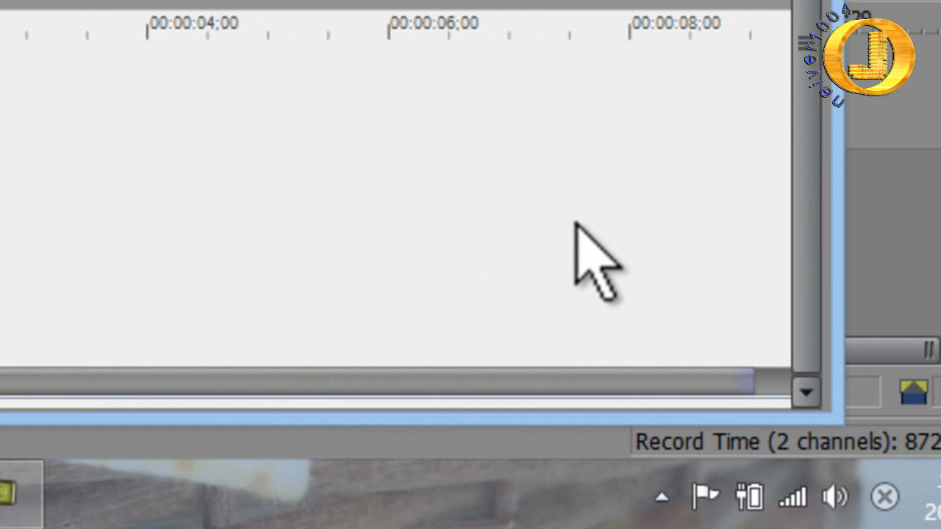
pyautogui.scroll(4, 577, 223)
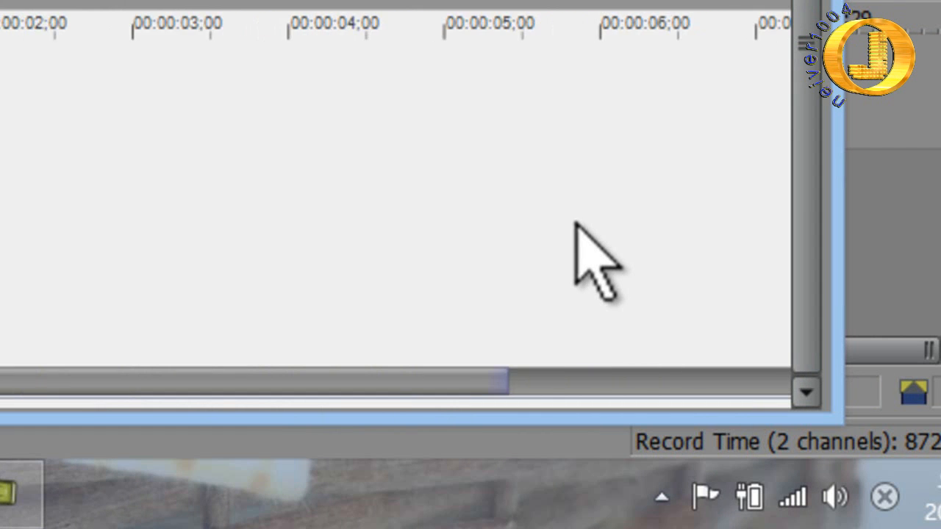
pyautogui.scroll(-5, 577, 223)
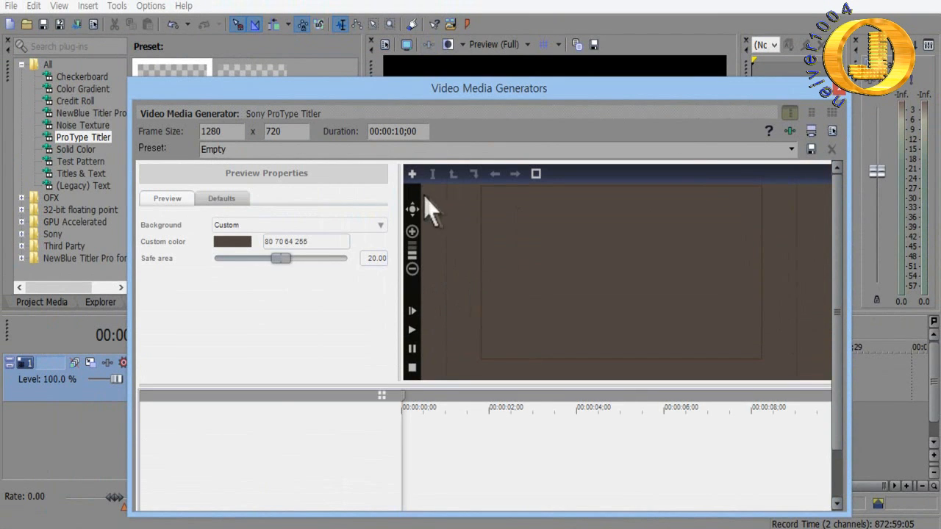
# - Add a new text block to the title
pyautogui.click(412, 174)
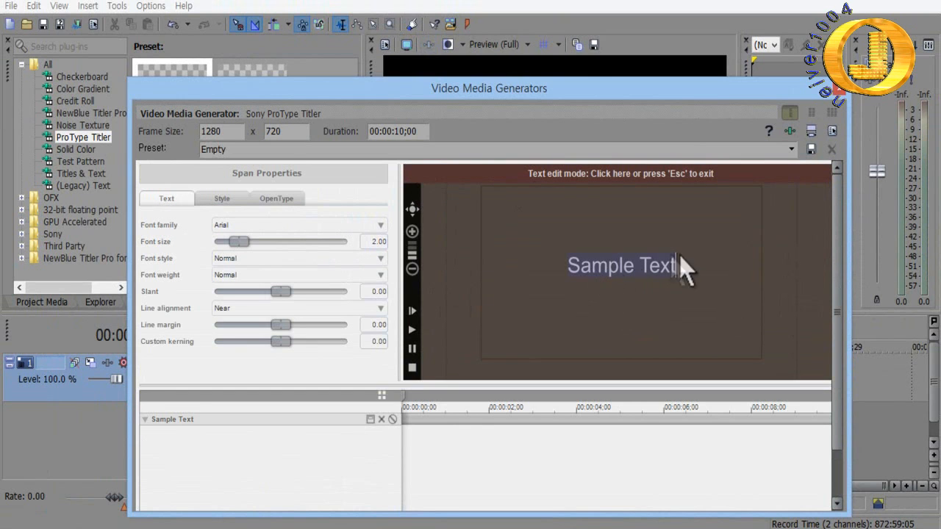
# - Look through the text block's Text, Style and OpenType span properties
pyautogui.click(217, 201)
pyautogui.click(277, 198)
pyautogui.click(183, 200)
pyautogui.click(212, 197)
pyautogui.click(266, 197)
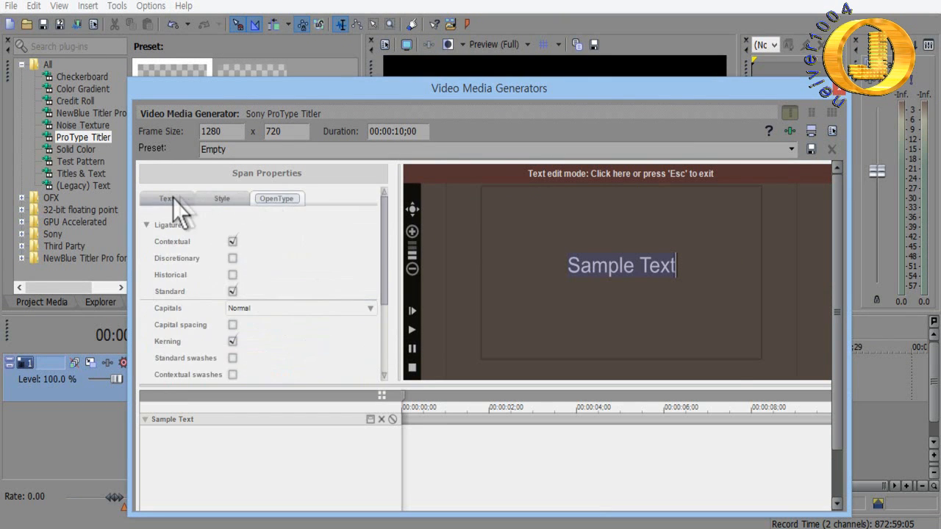
pyautogui.click(174, 199)
pyautogui.click(214, 197)
pyautogui.click(277, 198)
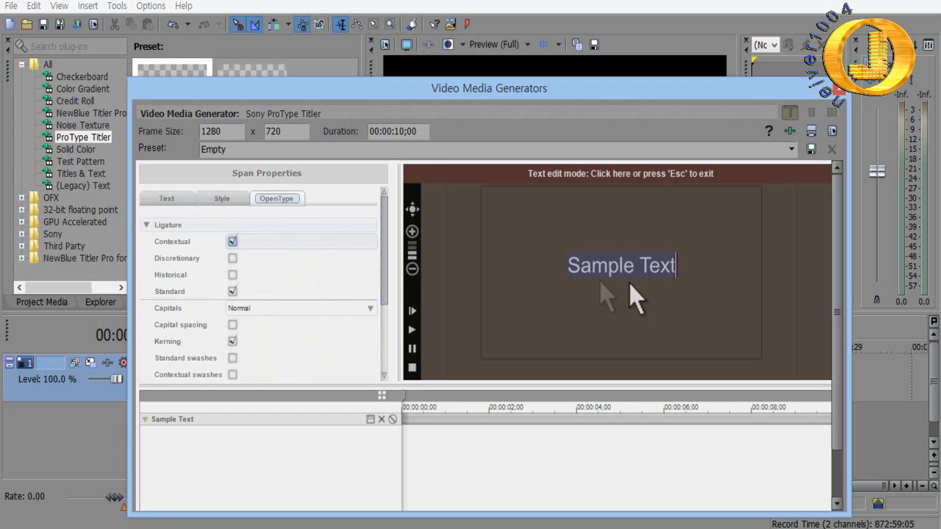
pyautogui.click(172, 201)
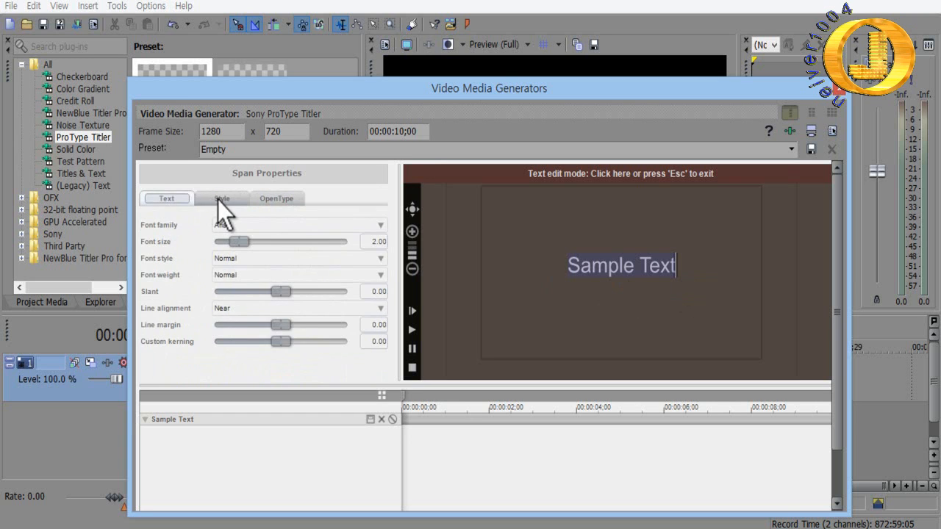
pyautogui.click(218, 200)
pyautogui.click(270, 198)
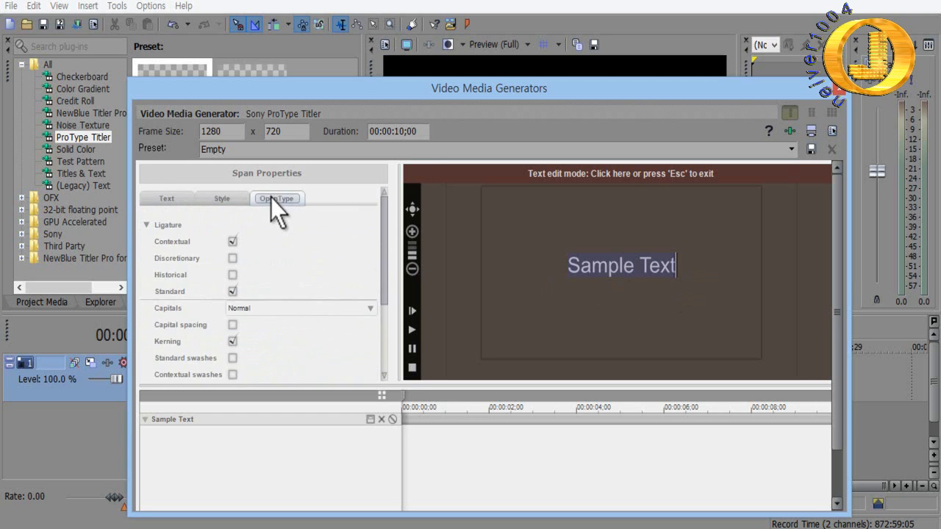
pyautogui.click(168, 199)
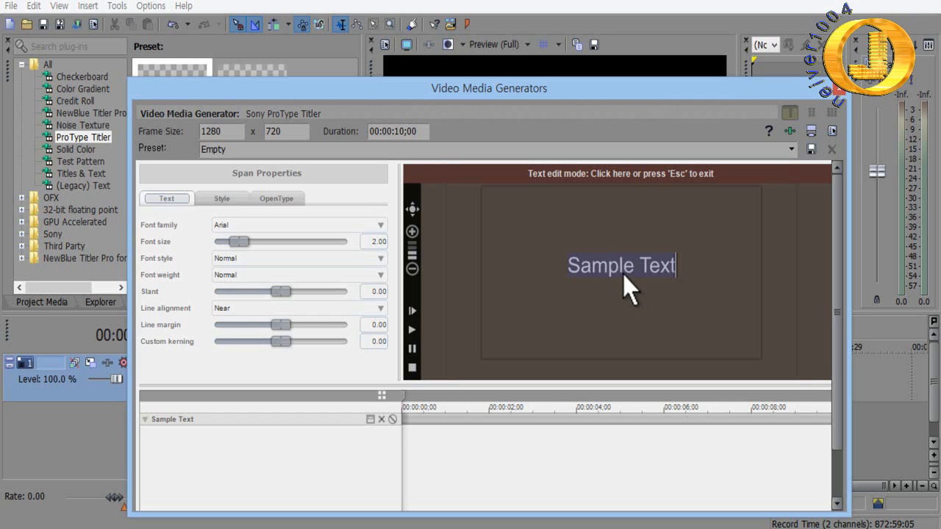
# - Replace the sample text with "vegas pro 12" and leave text edit mode
pyautogui.click(676, 263)
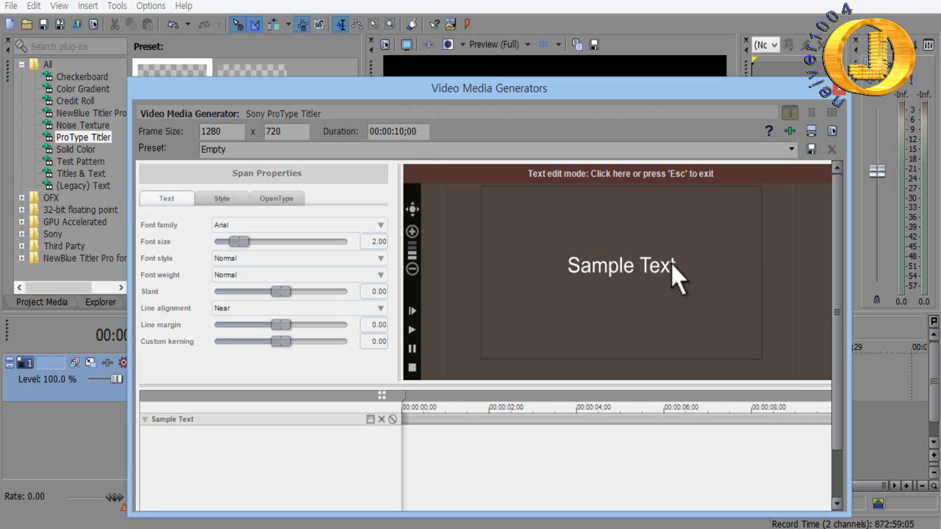
pyautogui.press('BackSpace')
pyautogui.press('BackSpace')
pyautogui.press('BackSpace')
pyautogui.press('BackSpace')
pyautogui.press('BackSpace')
pyautogui.press('BackSpace')
pyautogui.press('BackSpace')
pyautogui.press('BackSpace')
pyautogui.press('BackSpace')
pyautogui.press('BackSpace')
pyautogui.press('BackSpace')
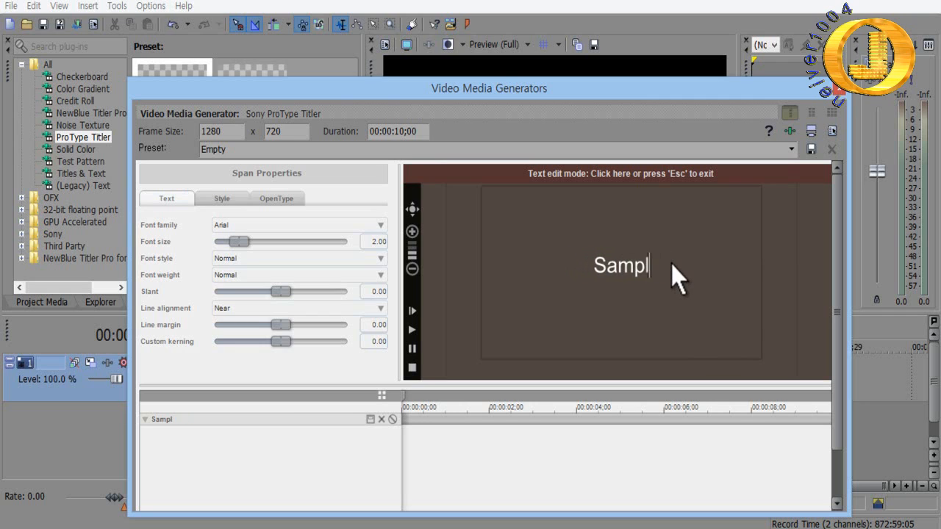
pyautogui.write('v')
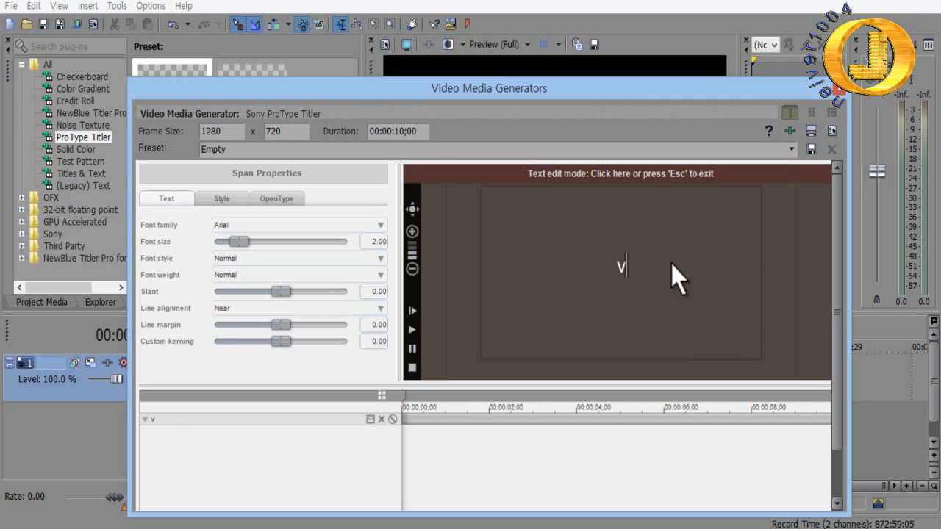
pyautogui.write('egas ')
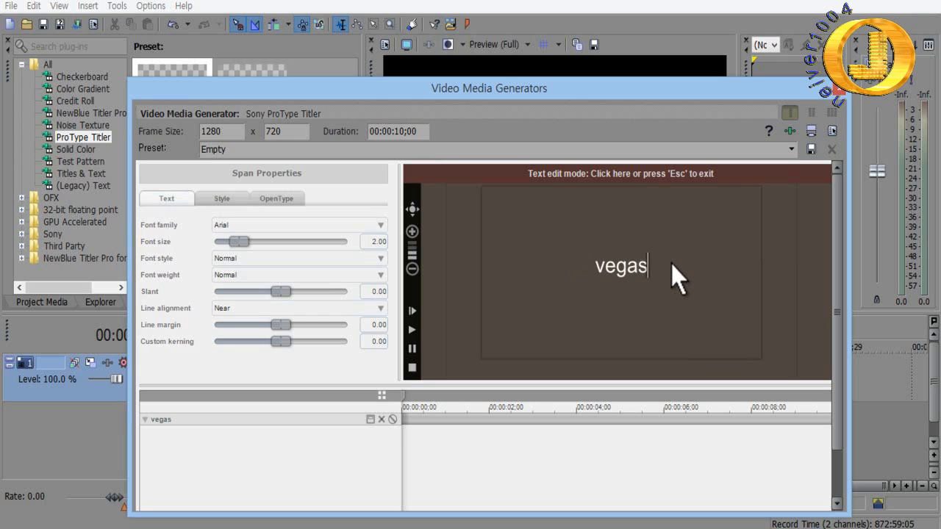
pyautogui.write('pro ')
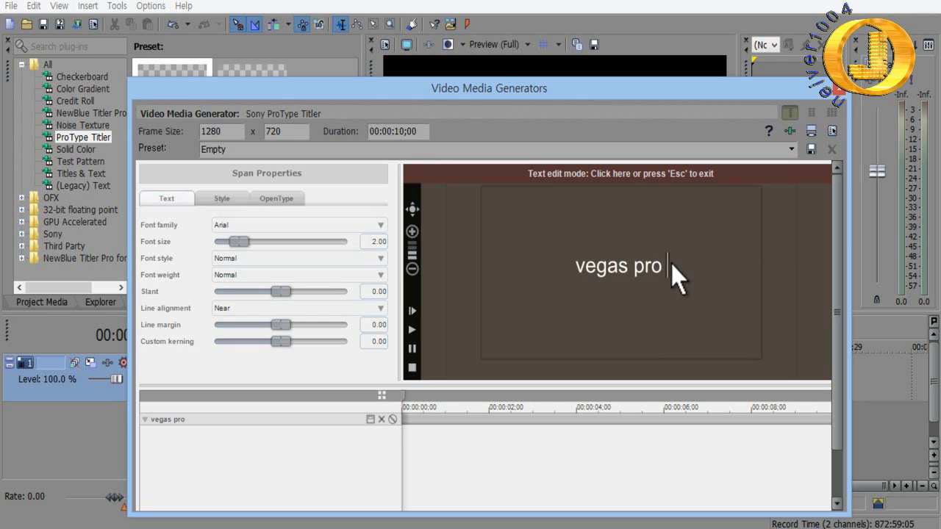
pyautogui.write('12')
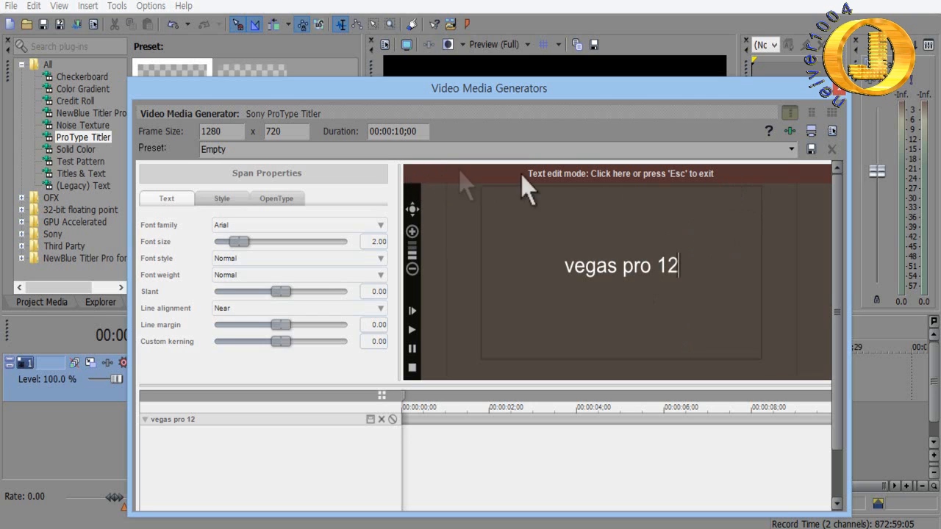
pyautogui.click(725, 173)
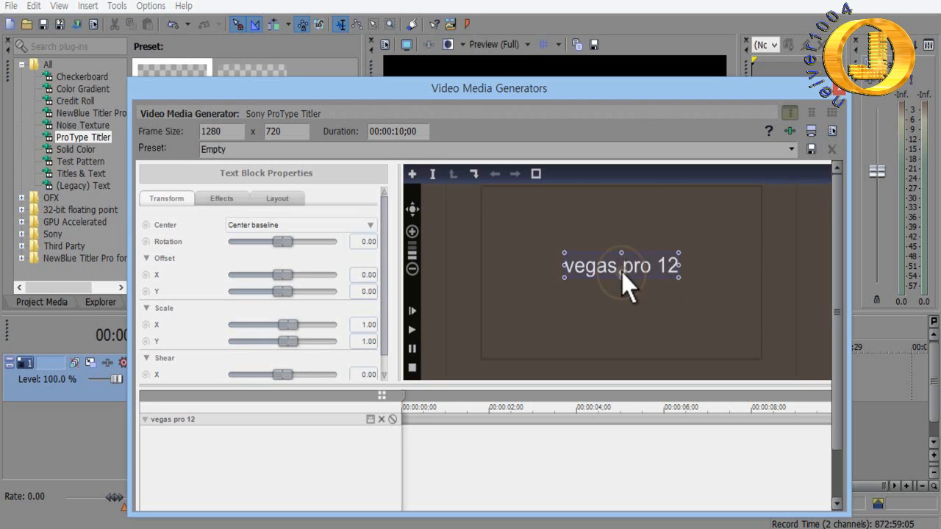
# - Move the text block's center point above the text, to an offset of about X -0.77 and Y 4.69
pyautogui.moveTo(622, 272); pyautogui.dragTo(614, 222)
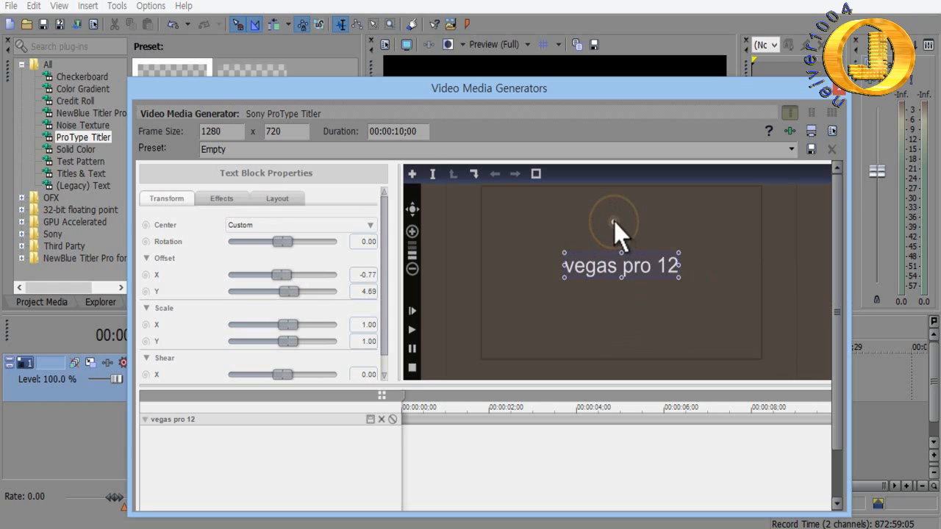
# - Move the text block's custom center point back onto the middle of the text, to an offset of about X -0.21 and Y 0.49
pyautogui.moveTo(613, 221); pyautogui.dragTo(620, 269)
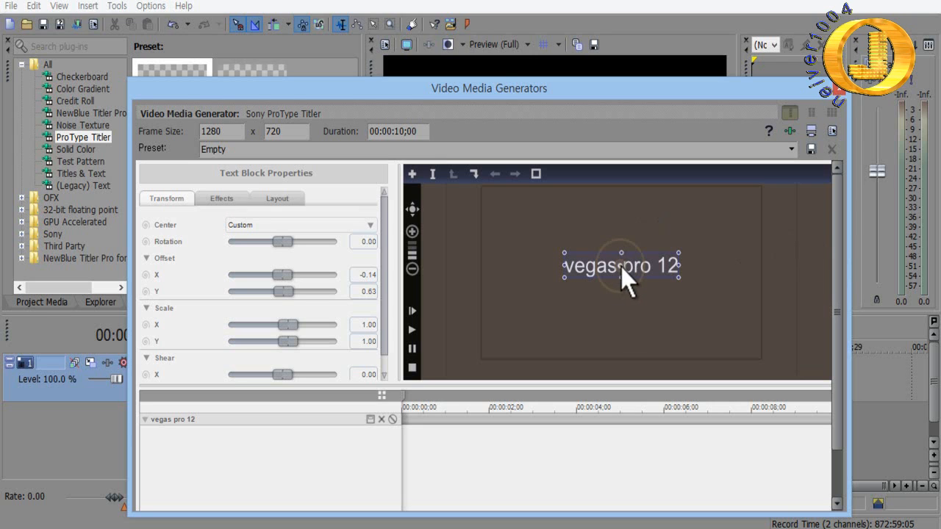
pyautogui.moveTo(620, 267)
pyautogui.mouseDown()
pyautogui.moveTo(609, 225)
pyautogui.moveTo(520, 231)
pyautogui.moveTo(520, 271)
pyautogui.moveTo(622, 269)
pyautogui.mouseUp()
pyautogui.scroll(-1, 383, 280)
pyautogui.scroll(1, 382, 298)
pyautogui.click(369, 225)
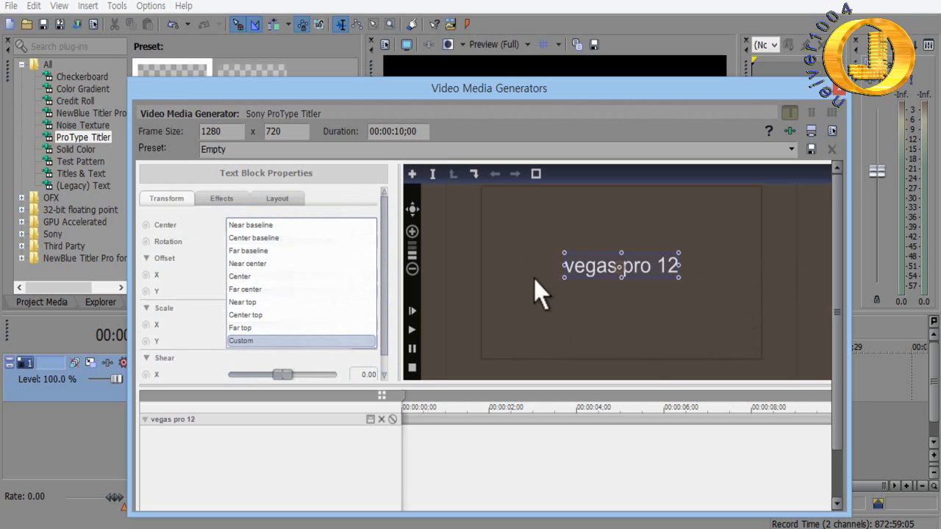
pyautogui.click(246, 341)
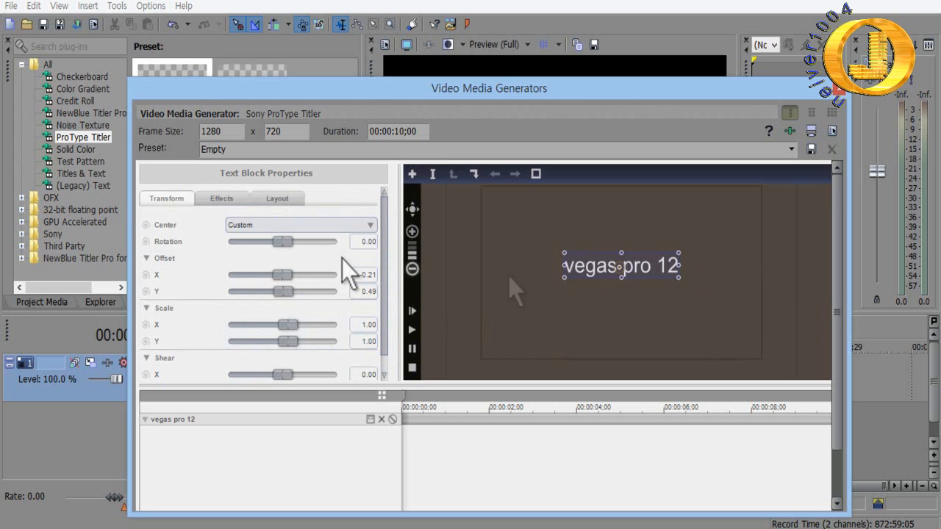
# - Switch automation for the Rotation property on and off again, and rotate the text block by about 9.17
pyautogui.click(146, 242)
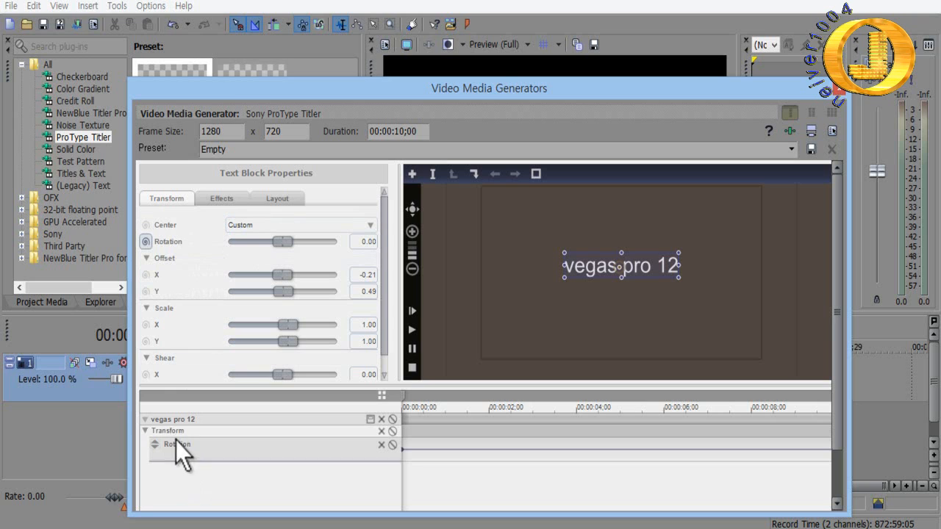
pyautogui.click(144, 245)
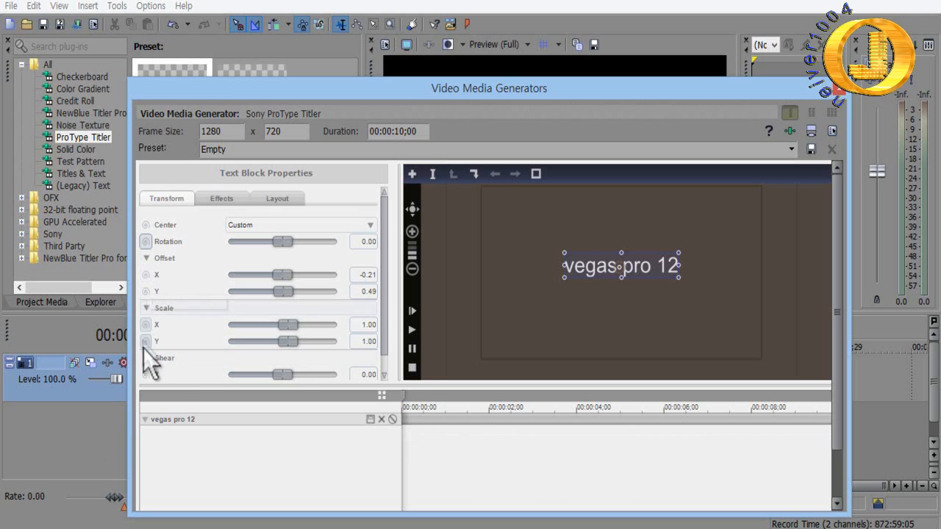
pyautogui.moveTo(284, 242)
pyautogui.mouseDown()
pyautogui.moveTo(303, 244)
pyautogui.moveTo(268, 238)
pyautogui.moveTo(285, 239)
pyautogui.mouseUp()
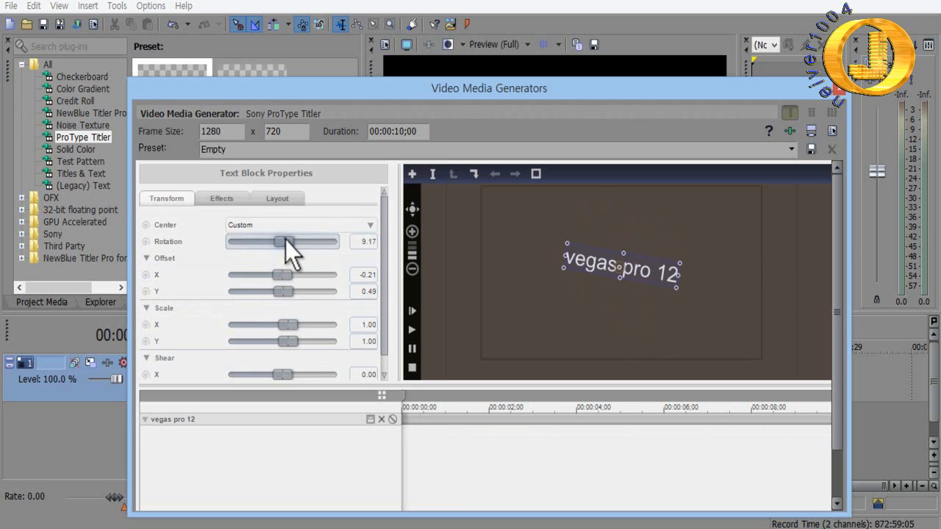
# - Move the center point just outside the start of the text, try a rotation of about -9.17, and reset the rotation to 0.00
pyautogui.moveTo(620, 268); pyautogui.dragTo(545, 254)
pyautogui.moveTo(285, 242)
pyautogui.mouseDown()
pyautogui.moveTo(312, 245)
pyautogui.moveTo(273, 238)
pyautogui.moveTo(291, 239)
pyautogui.moveTo(283, 236)
pyautogui.mouseUp()
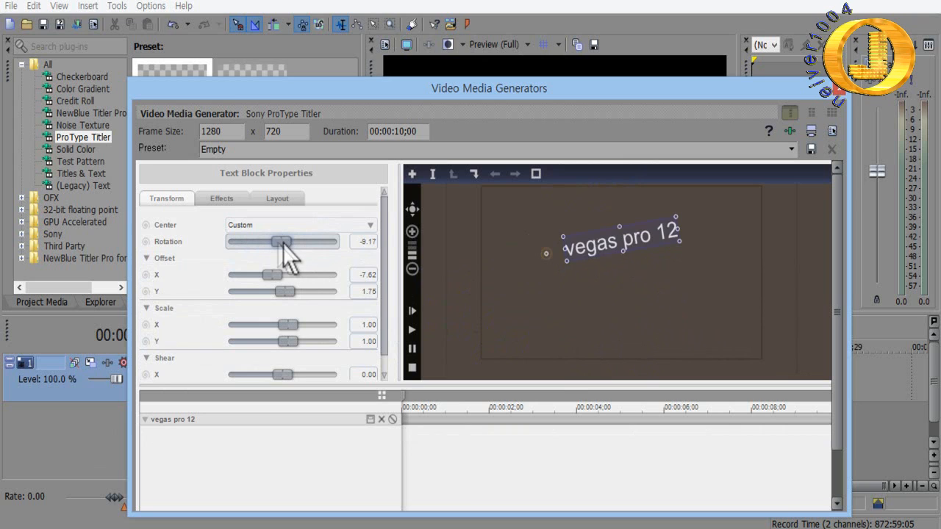
pyautogui.doubleClick(283, 243)
# - Return the center point to the middle of the text, try a Y offset of about 3.95, and reset the offset to 0.00
pyautogui.moveTo(545, 253); pyautogui.dragTo(622, 256)
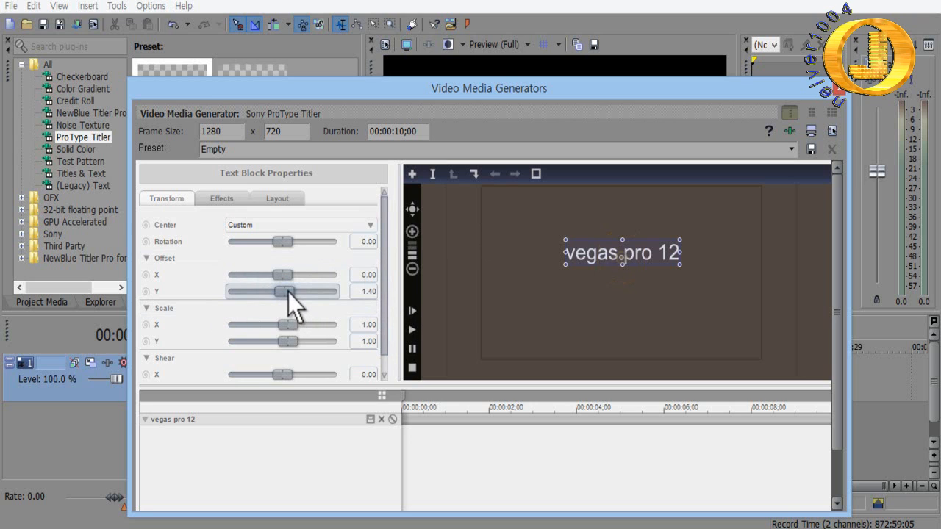
pyautogui.moveTo(287, 292); pyautogui.dragTo(291, 292)
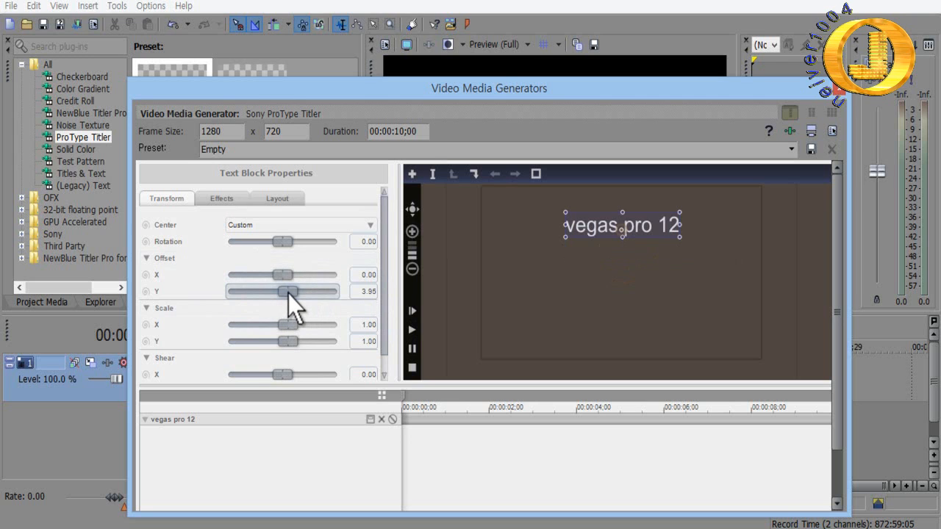
pyautogui.doubleClick(288, 292)
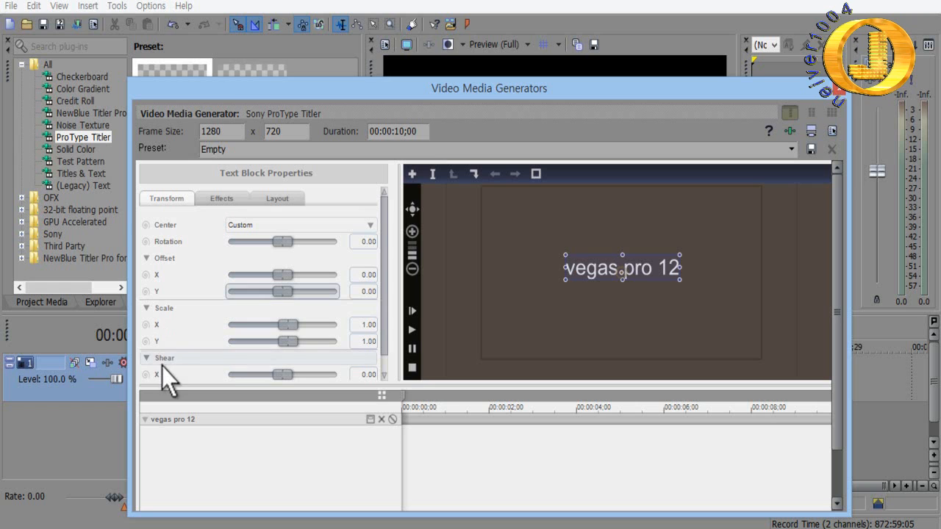
# - Try an X shear of about 0.13 on the text block and reset it to 0.00
pyautogui.moveTo(382, 286); pyautogui.dragTo(383, 333)
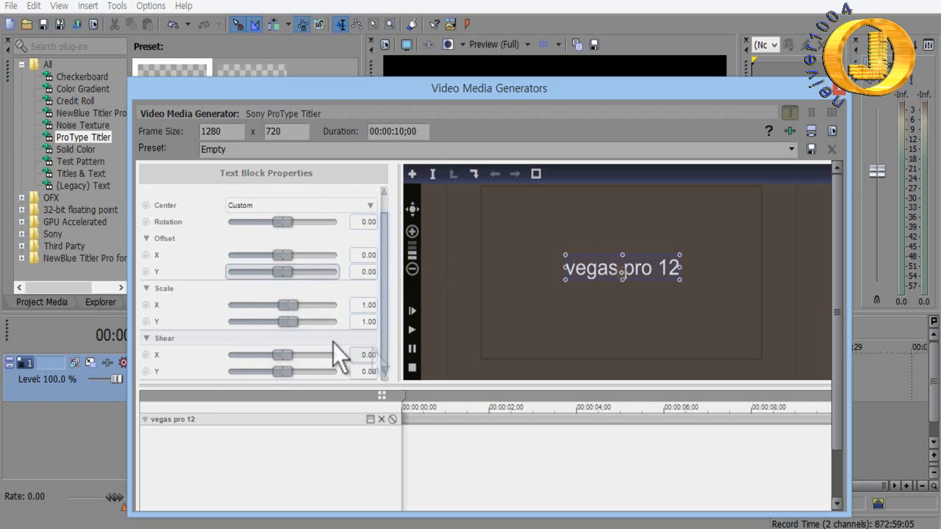
pyautogui.moveTo(285, 356)
pyautogui.mouseDown()
pyautogui.moveTo(295, 357)
pyautogui.moveTo(264, 356)
pyautogui.moveTo(283, 356)
pyautogui.mouseUp()
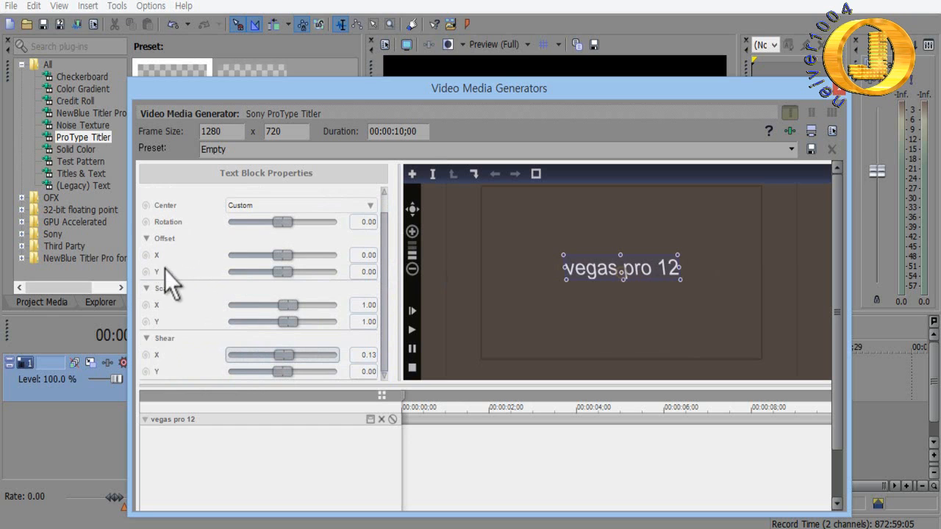
pyautogui.doubleClick(283, 355)
pyautogui.scroll(1, 389, 280)
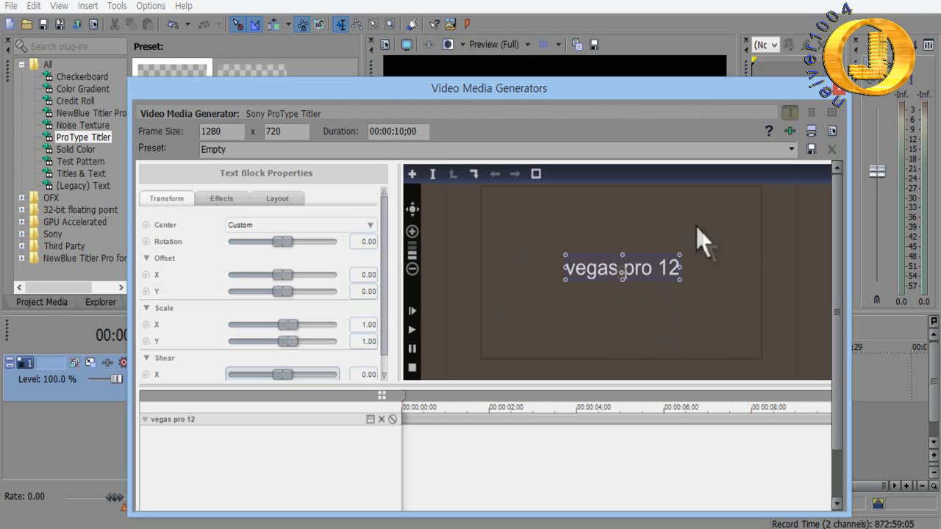
# - Reselect the text block, delete and retype the final "2" in text edit mode, and leave that mode
pyautogui.click(722, 234)
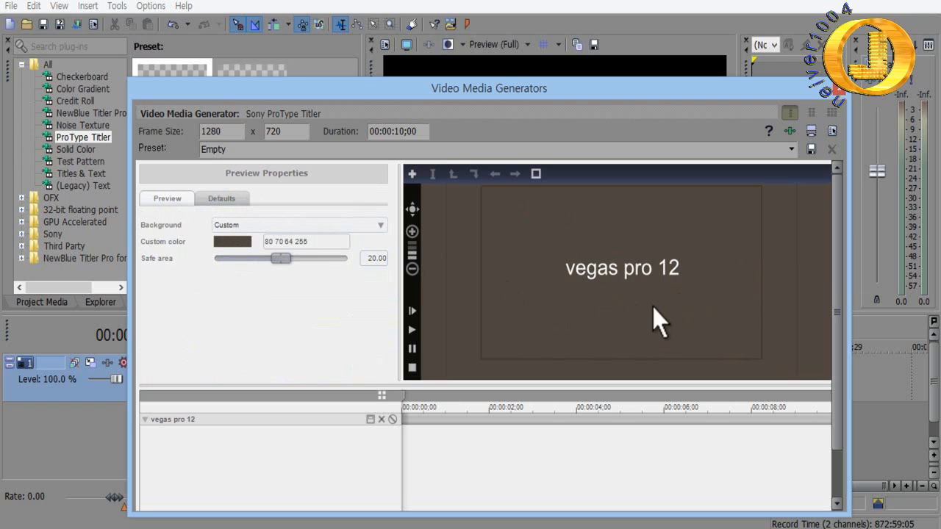
pyautogui.click(676, 276)
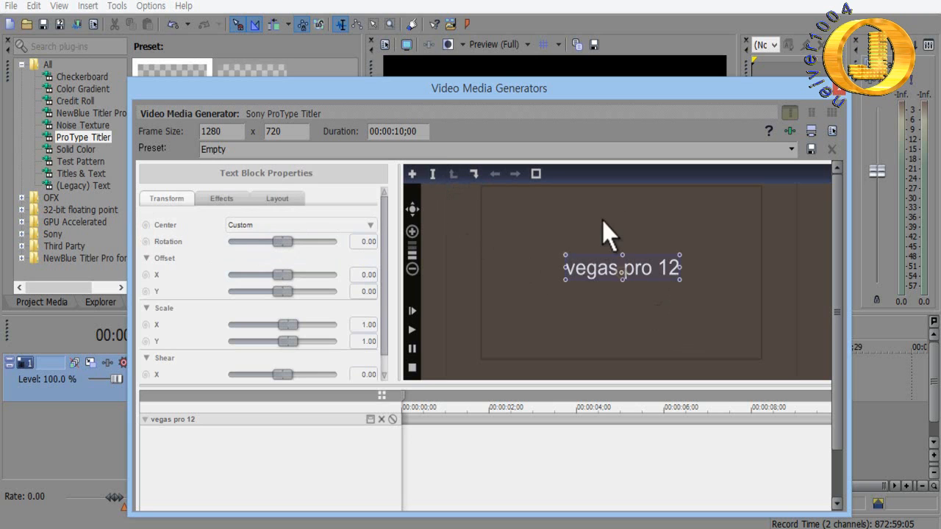
pyautogui.click(431, 175)
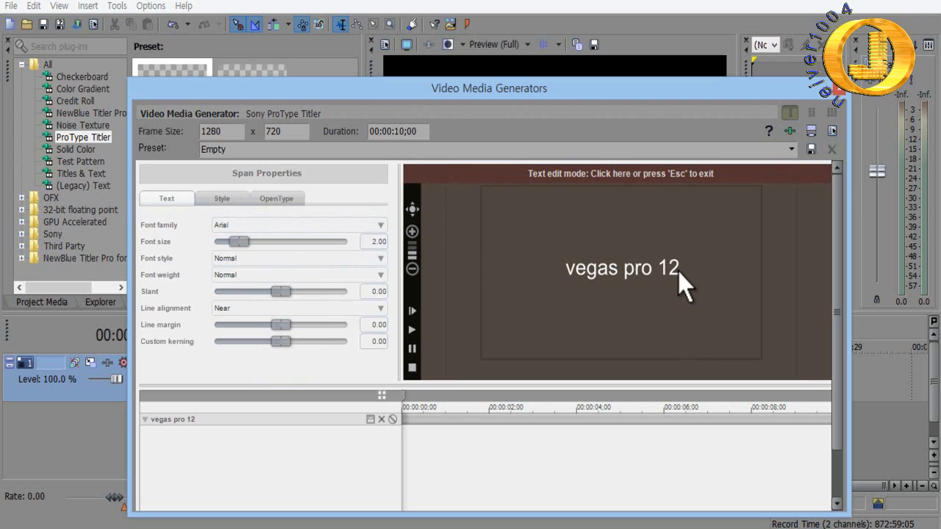
pyautogui.press('BackSpace')
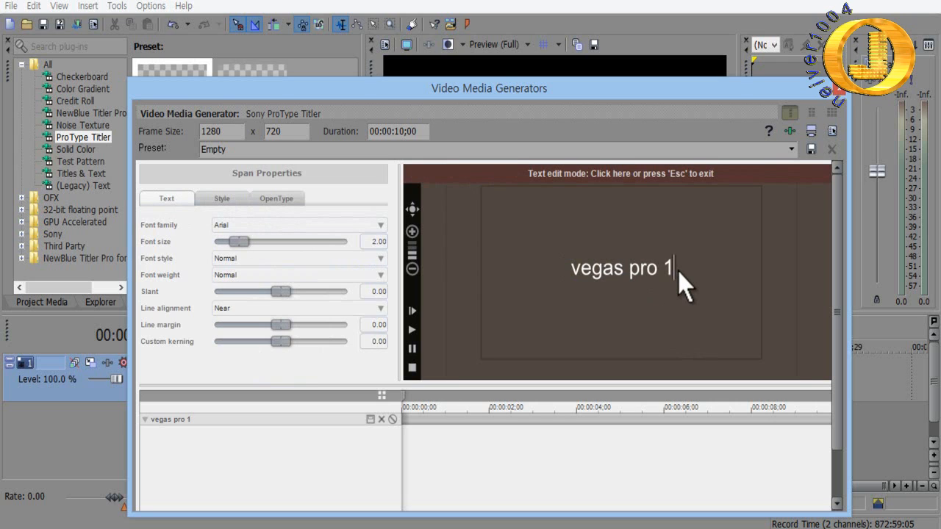
pyautogui.write('2')
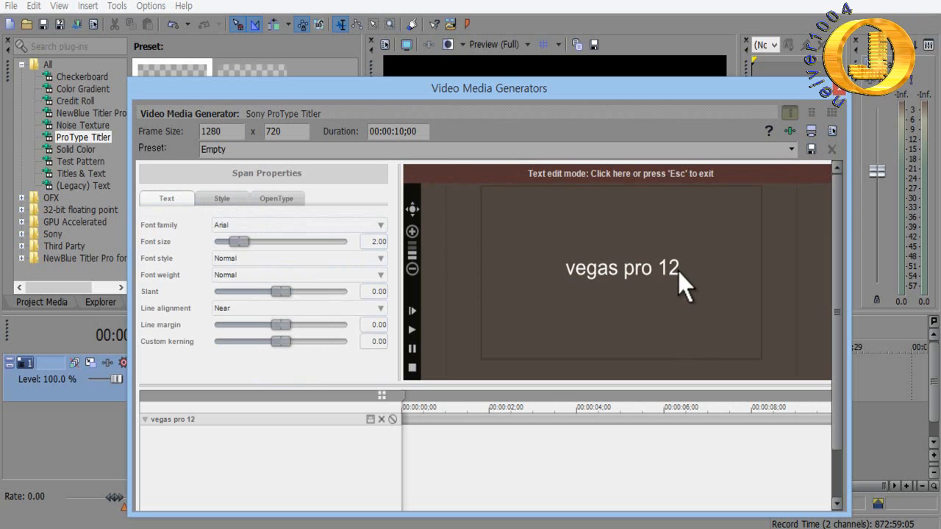
pyautogui.click(692, 175)
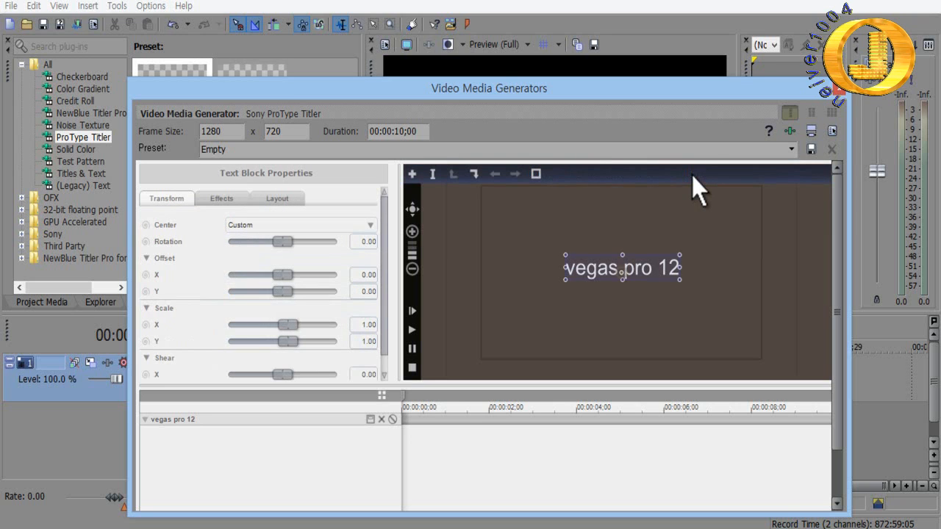
# - Reselect the text block, set its opacity to 100.00 in the effects properties, and turn on the gradient fill
pyautogui.click(698, 300)
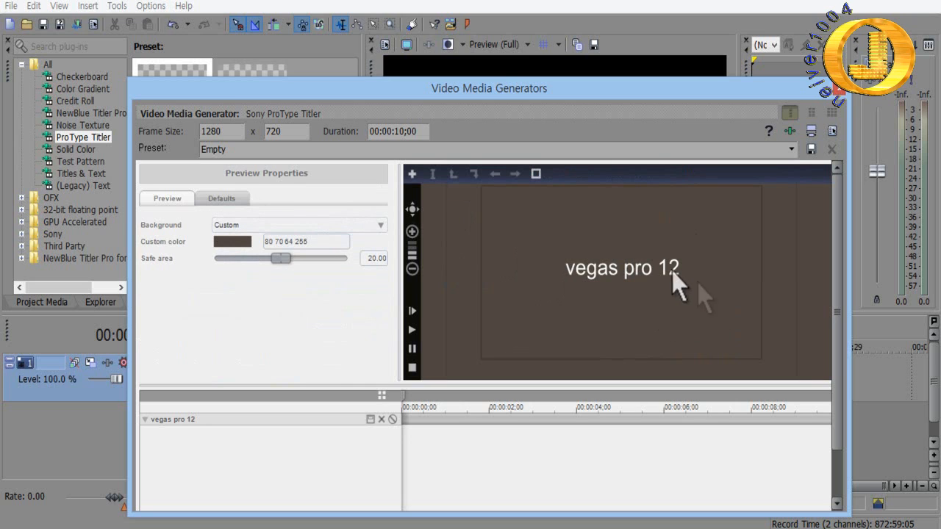
pyautogui.click(642, 270)
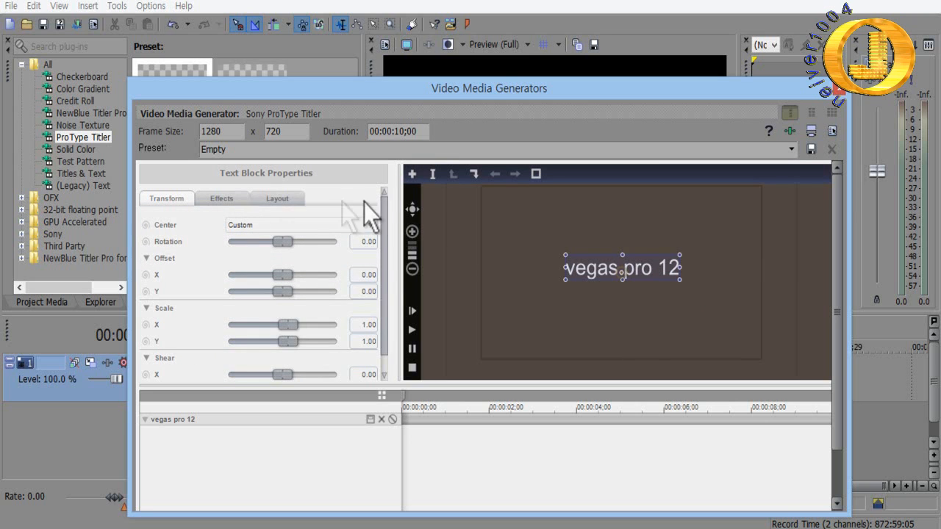
pyautogui.moveTo(384, 214)
pyautogui.mouseDown()
pyautogui.moveTo(386, 250)
pyautogui.moveTo(384, 203)
pyautogui.mouseUp()
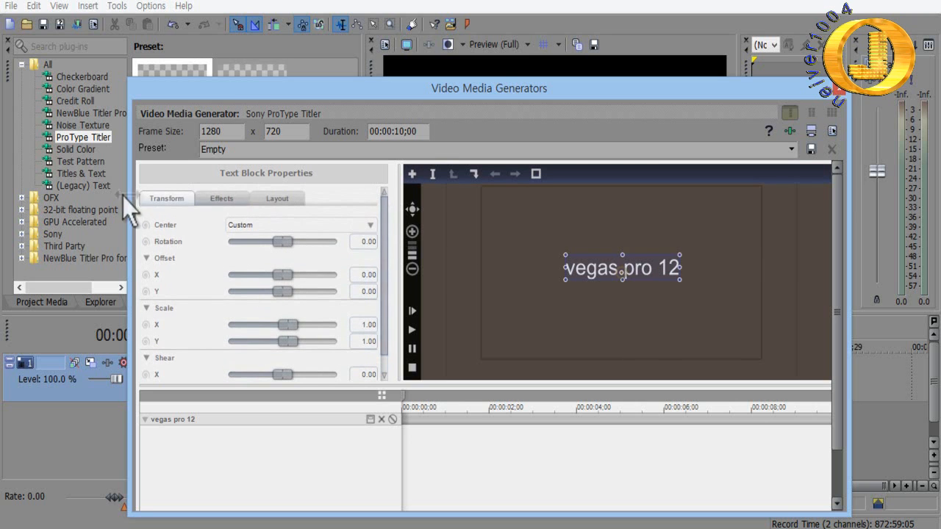
pyautogui.click(219, 198)
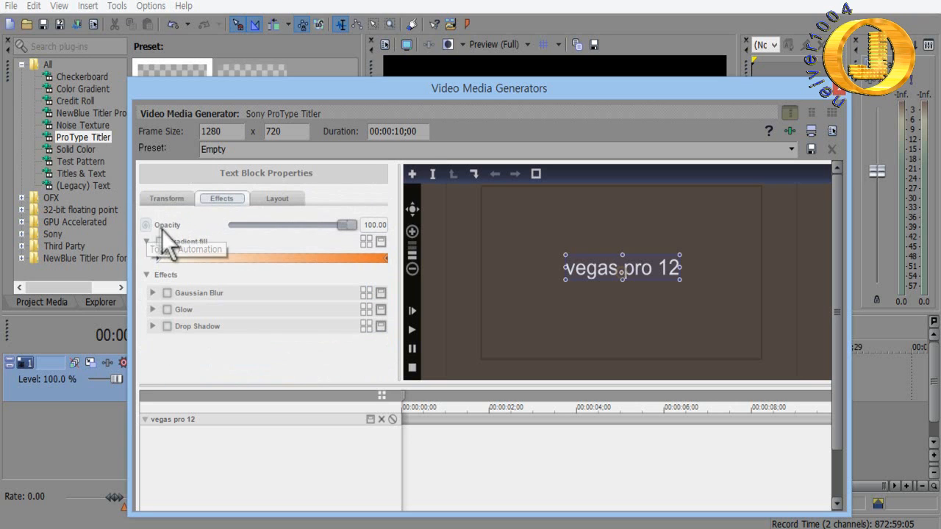
pyautogui.moveTo(349, 226)
pyautogui.mouseDown()
pyautogui.moveTo(229, 220)
pyautogui.moveTo(368, 224)
pyautogui.mouseUp()
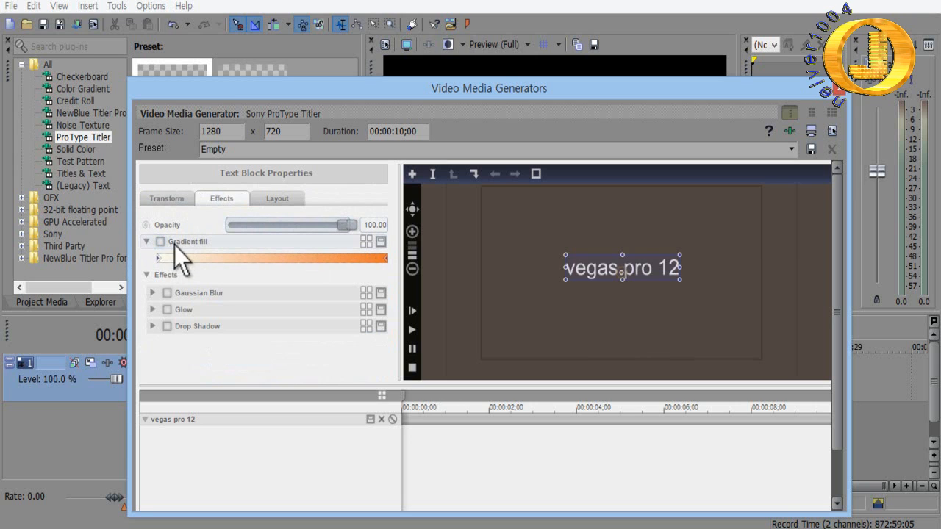
pyautogui.moveTo(175, 258); pyautogui.dragTo(381, 259)
pyautogui.click(160, 242)
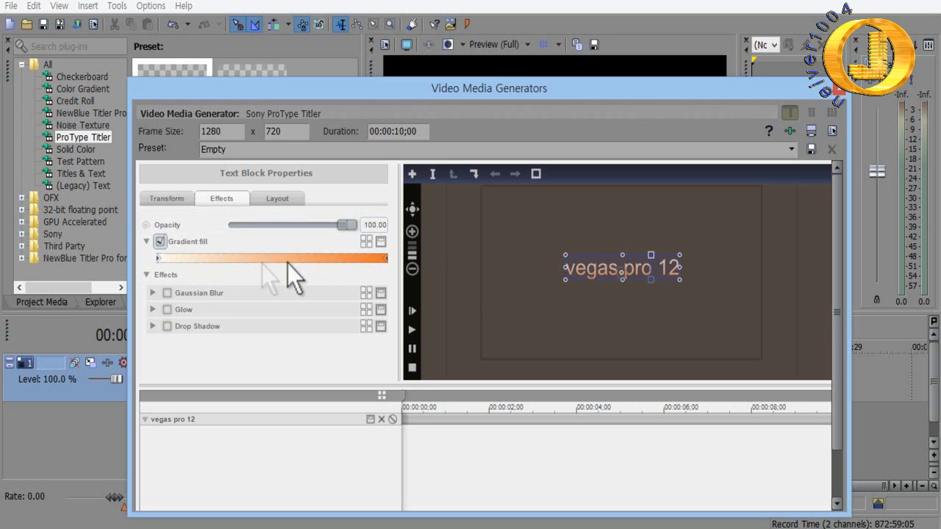
pyautogui.moveTo(382, 259)
pyautogui.mouseDown()
pyautogui.moveTo(181, 259)
pyautogui.moveTo(202, 259)
pyautogui.mouseUp()
# - Enlarge the "vegas pro 12" text block and reposition it near the middle of the frame
pyautogui.click(622, 271)
pyautogui.moveTo(563, 279); pyautogui.dragTo(536, 305)
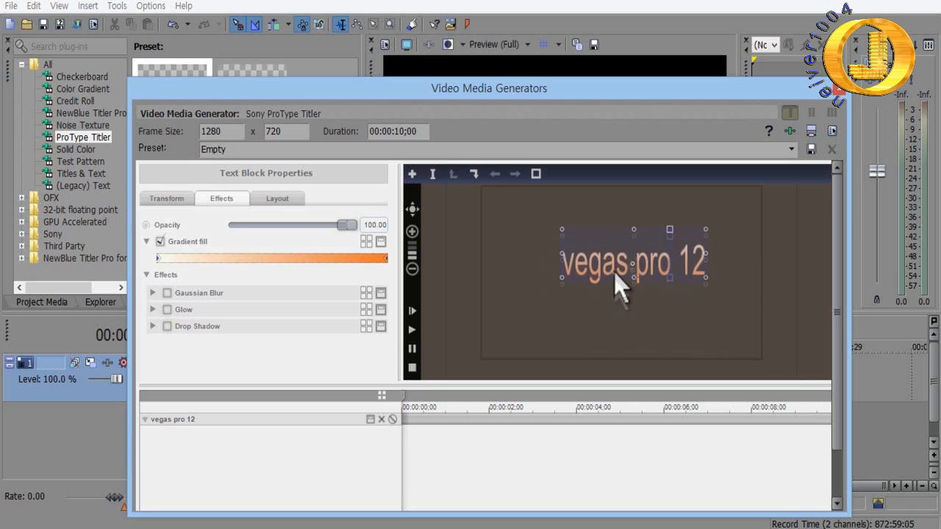
pyautogui.moveTo(594, 283); pyautogui.dragTo(609, 282)
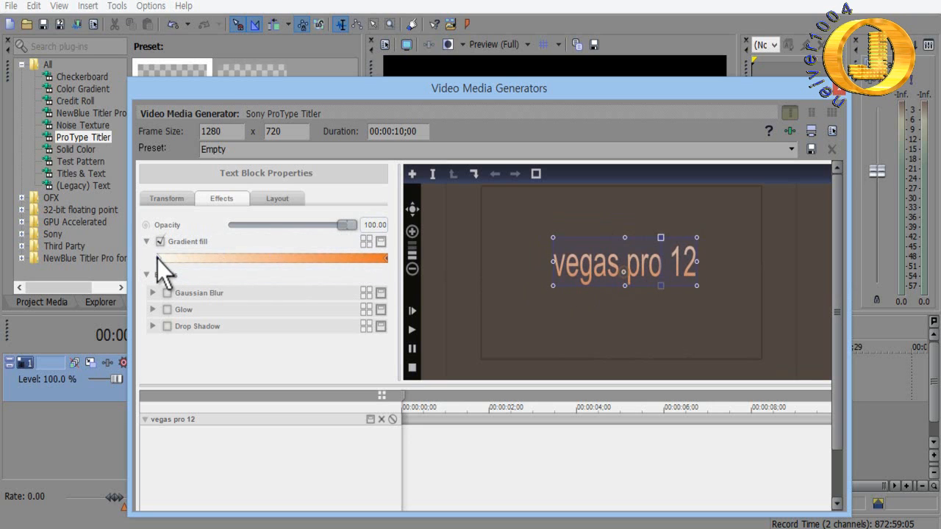
# - Change the gradient's end color from orange to red, with Red about 240.47, Green 0.00 and Blue 39.00
pyautogui.click(387, 259)
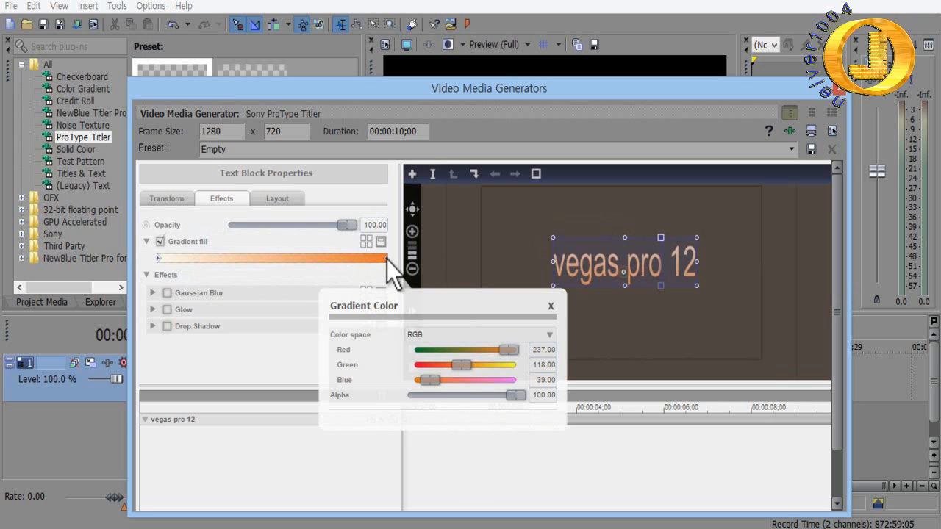
pyautogui.moveTo(507, 351); pyautogui.dragTo(400, 368)
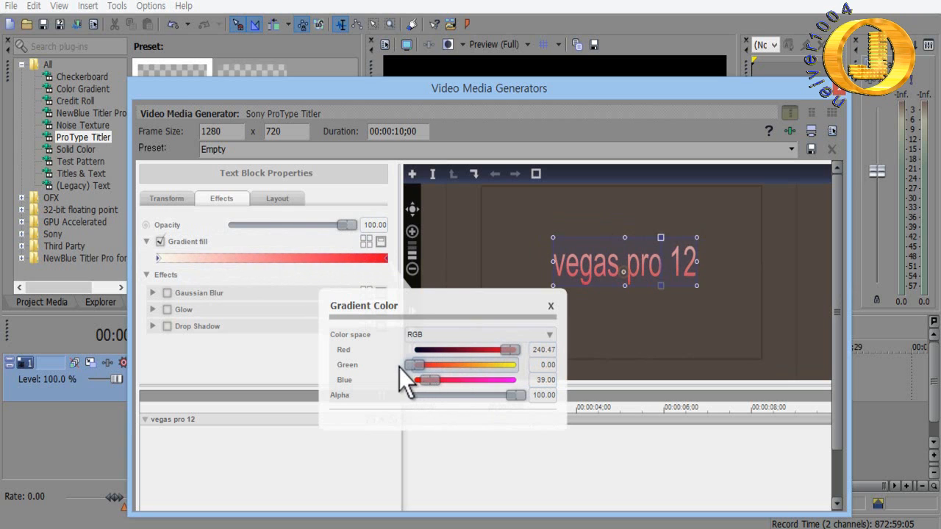
pyautogui.click(552, 306)
# - Make the gradient's start color yellow by setting its Blue value to 0.00
pyautogui.click(156, 259)
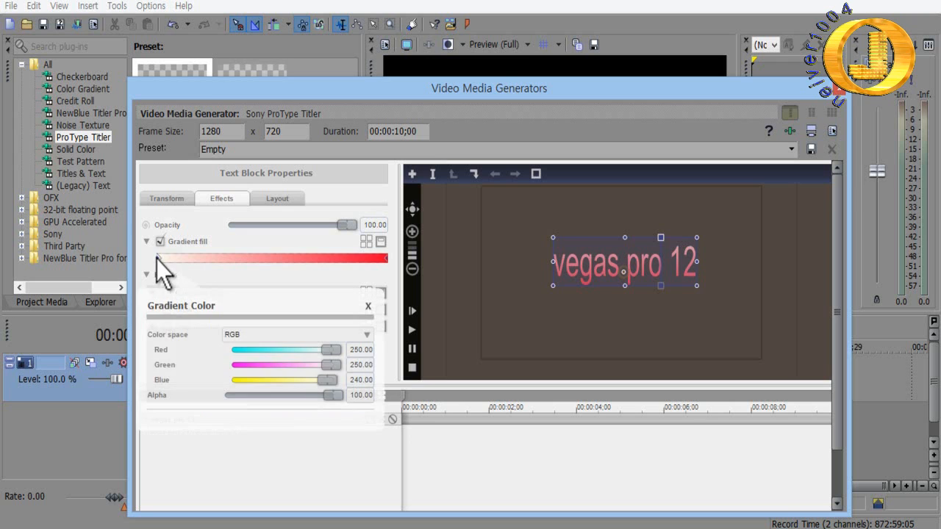
pyautogui.moveTo(328, 380); pyautogui.dragTo(202, 387)
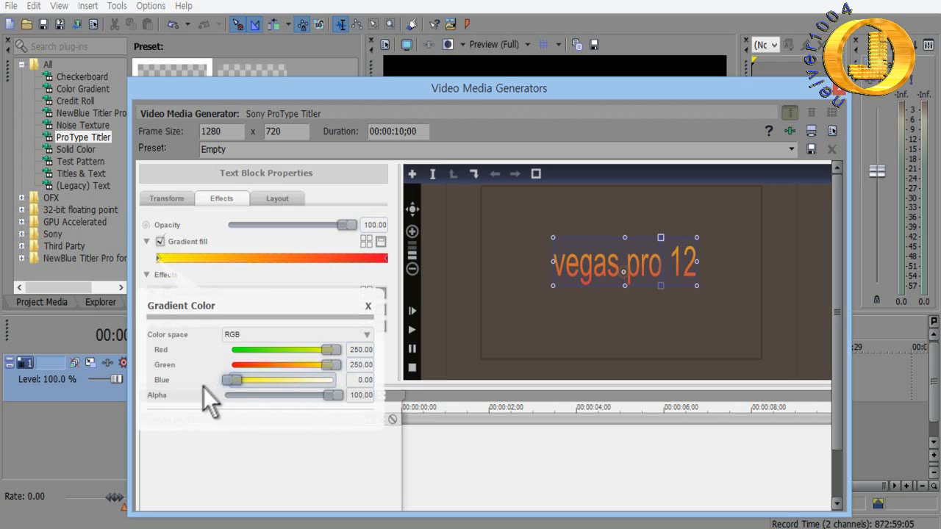
pyautogui.click(367, 306)
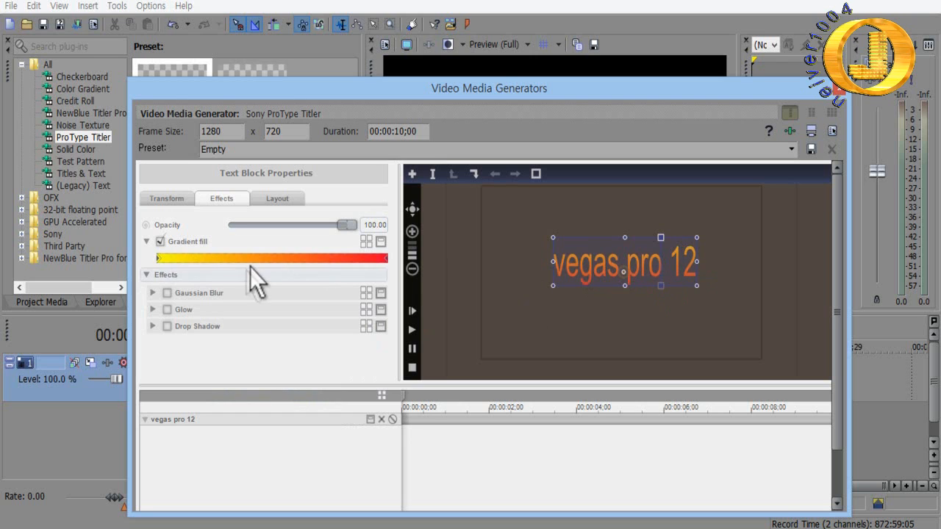
# - Add a color stop at the middle of the text block's gradient and make it green by setting Red to 0.00
pyautogui.moveTo(185, 260); pyautogui.dragTo(271, 260)
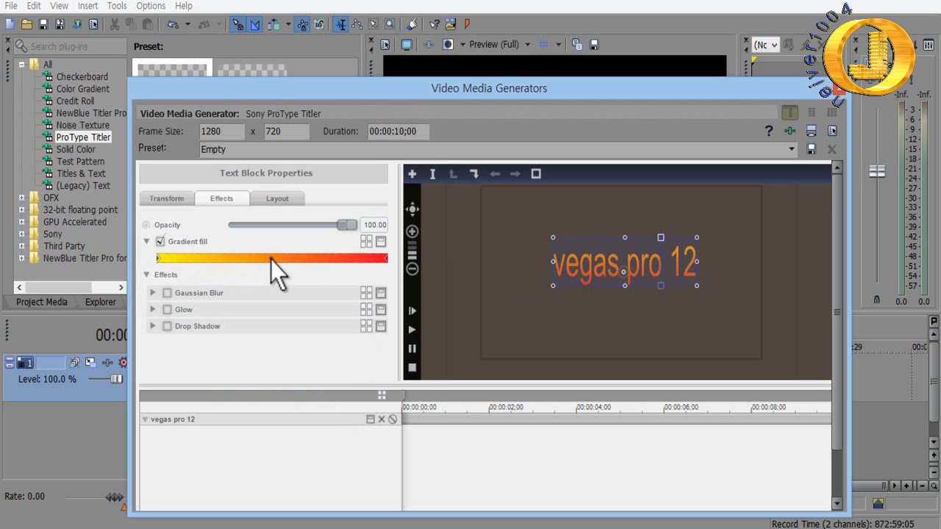
pyautogui.click(270, 259)
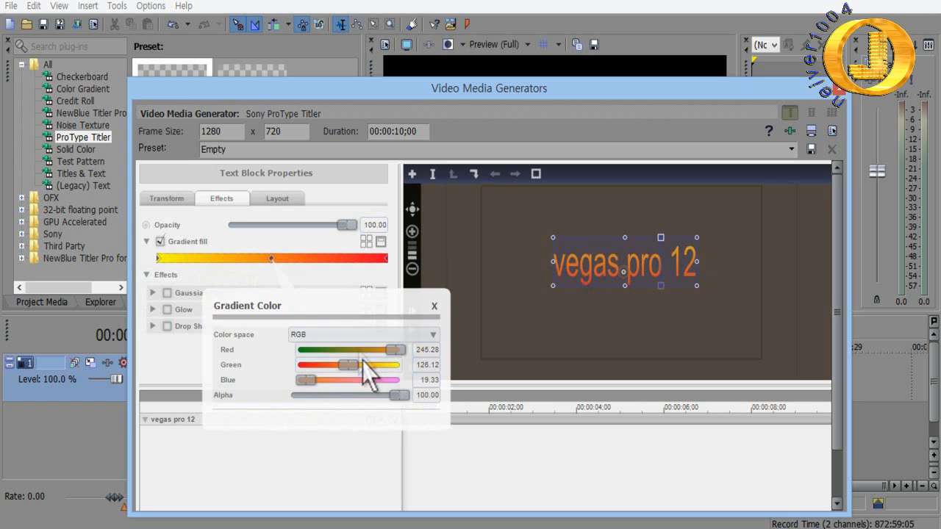
pyautogui.moveTo(398, 350); pyautogui.dragTo(289, 352)
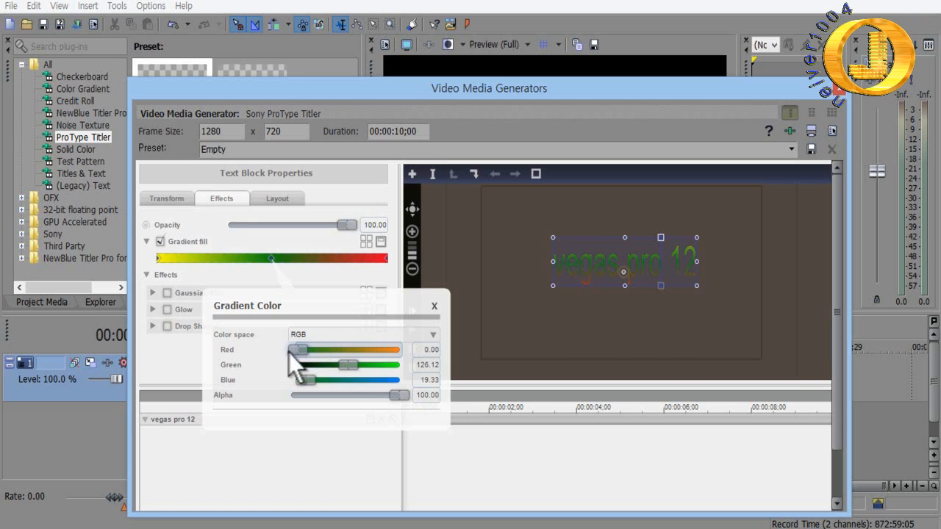
pyautogui.click(433, 306)
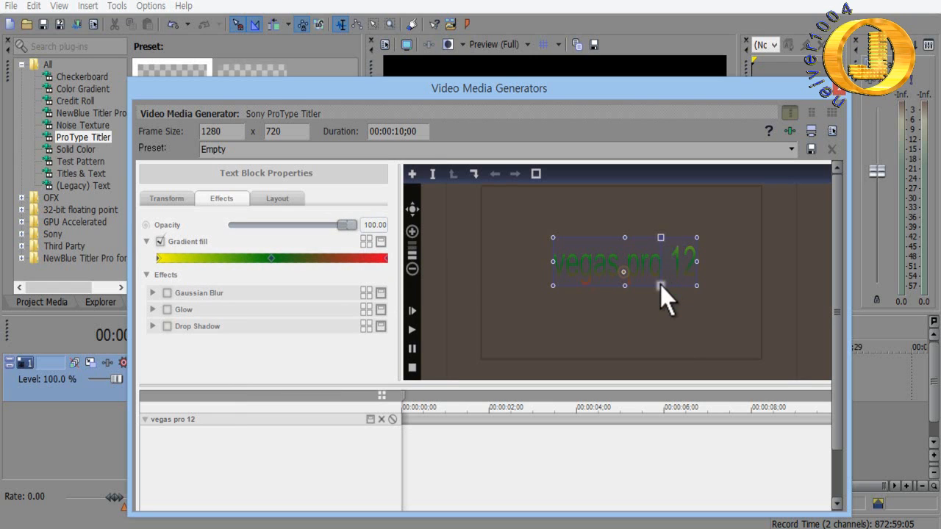
# - Reposition the gradient's start and end handles on the "vegas pro 12" text so the colors blend vertically within the letters
pyautogui.moveTo(660, 285); pyautogui.dragTo(569, 291)
pyautogui.moveTo(664, 239); pyautogui.dragTo(672, 271)
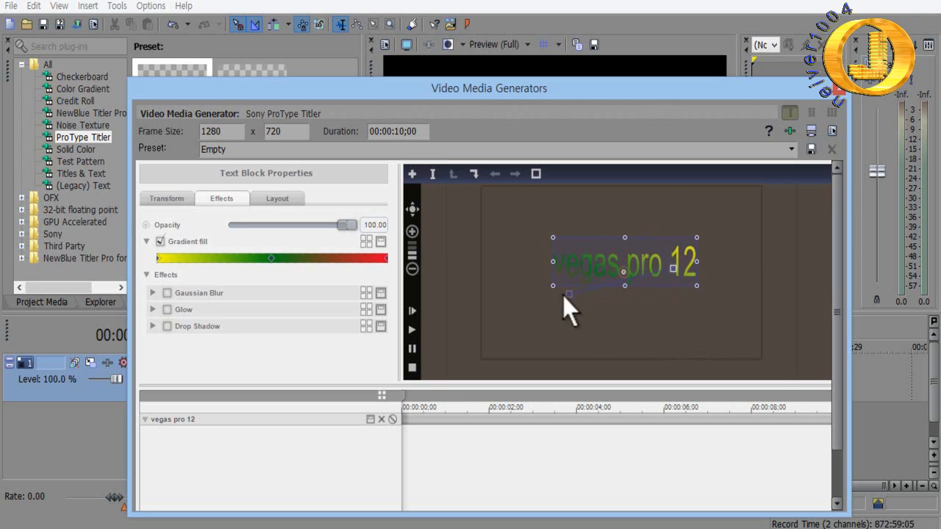
pyautogui.moveTo(570, 294); pyautogui.dragTo(666, 256)
pyautogui.moveTo(677, 289); pyautogui.dragTo(663, 274)
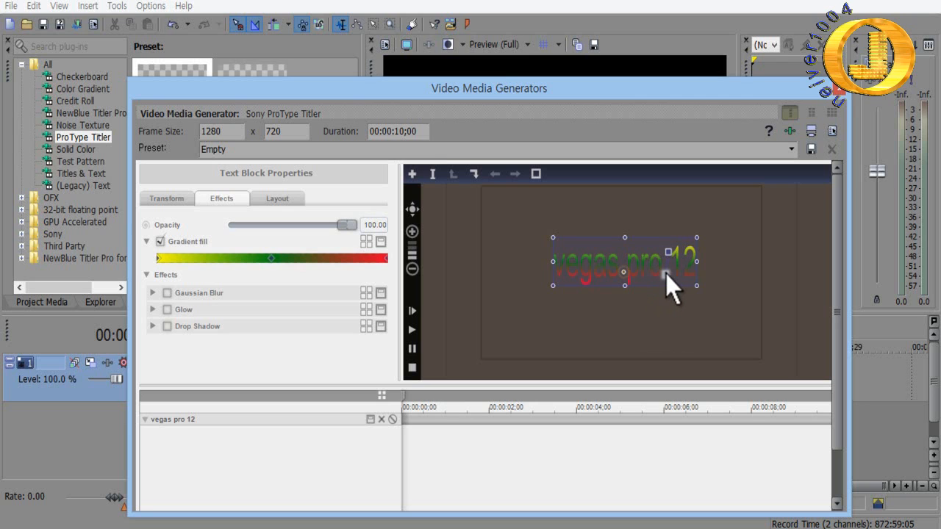
pyautogui.click(667, 253)
pyautogui.moveTo(668, 255); pyautogui.dragTo(669, 260)
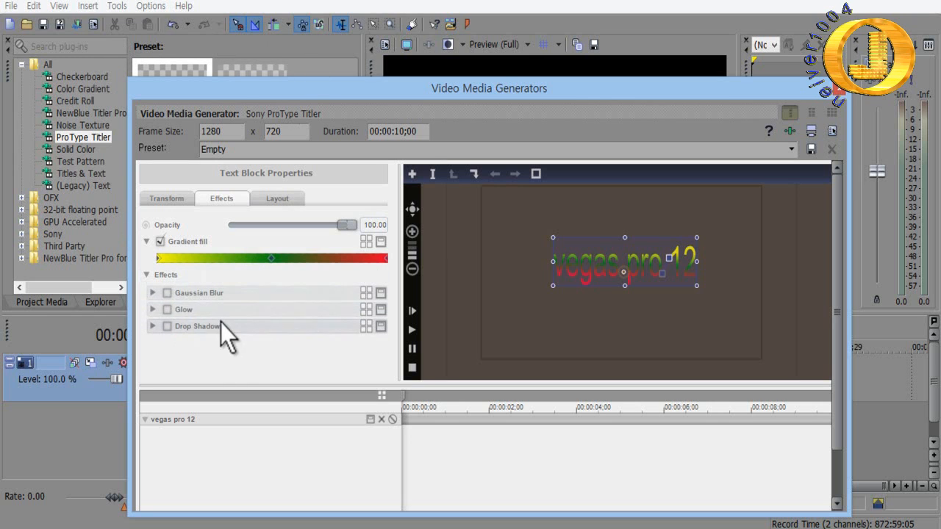
# - Try the Gaussian Blur effect's horizontal and vertical blur on the text block and turn the effect back off
pyautogui.click(152, 293)
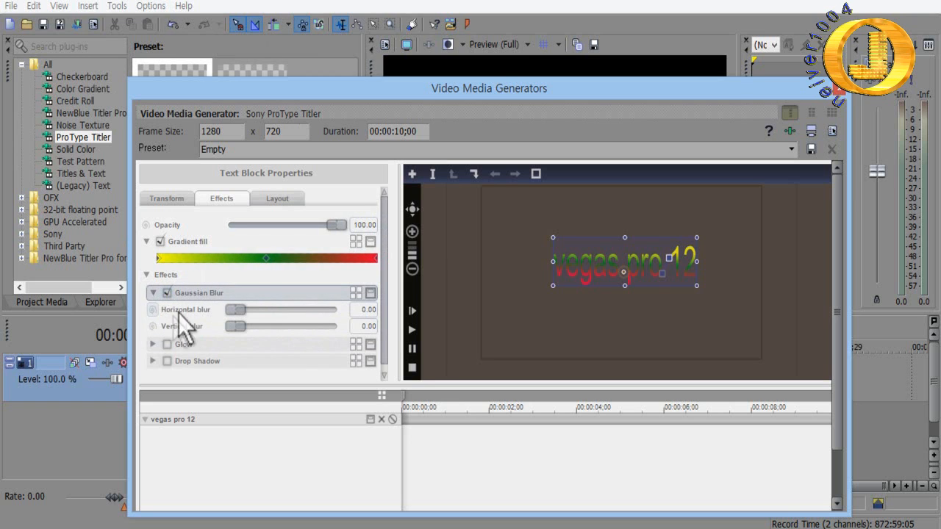
pyautogui.moveTo(232, 310)
pyautogui.mouseDown()
pyautogui.moveTo(270, 316)
pyautogui.moveTo(235, 315)
pyautogui.mouseUp()
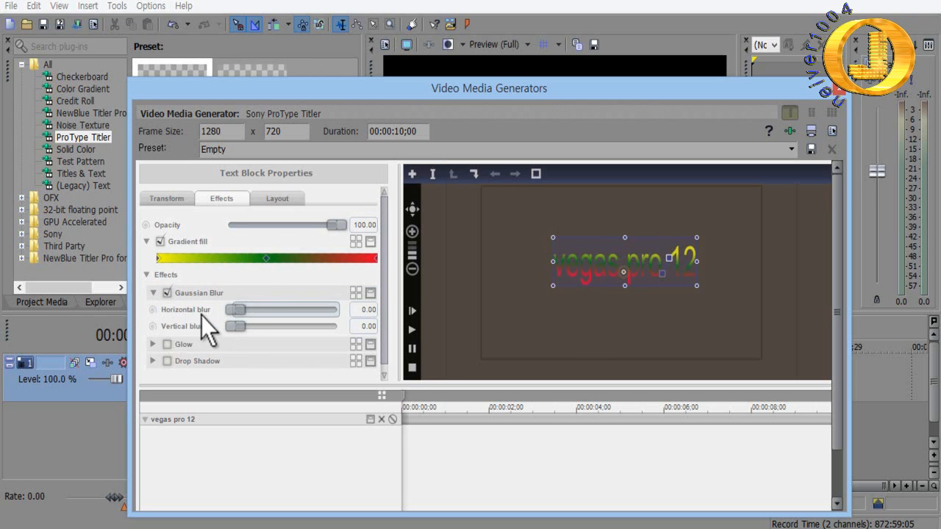
pyautogui.moveTo(238, 308); pyautogui.dragTo(209, 329)
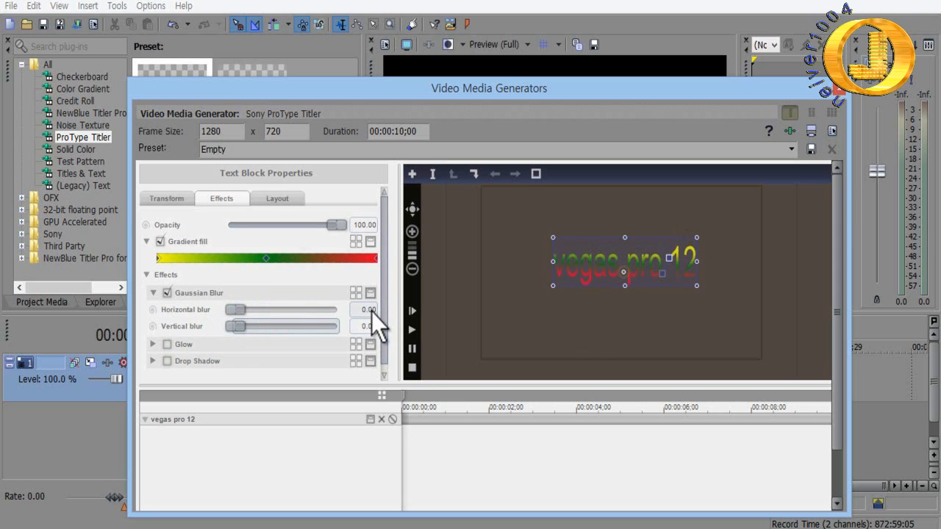
pyautogui.click(167, 294)
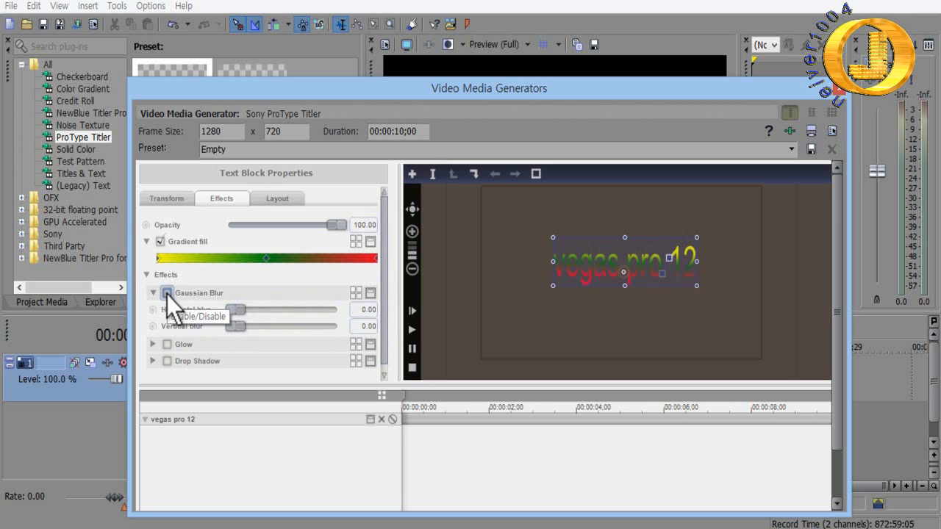
pyautogui.click(154, 294)
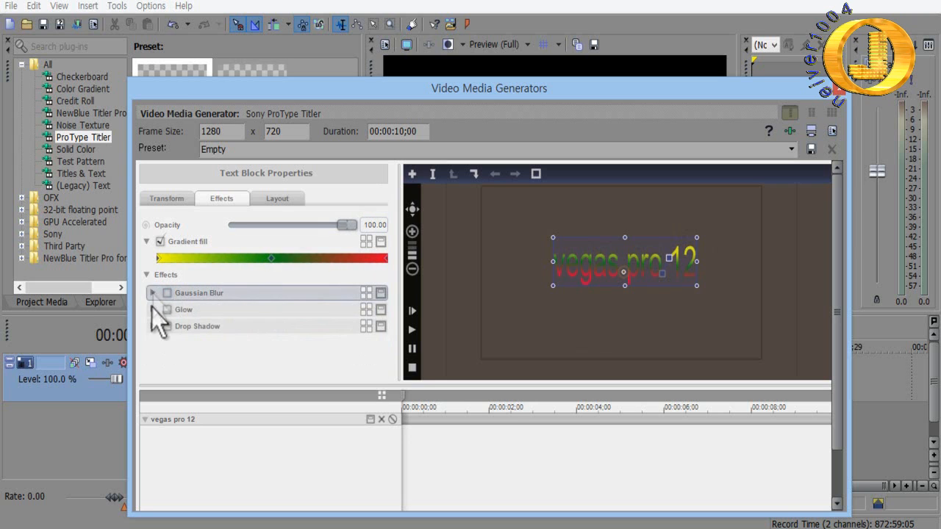
# - Turn on the Glow effect for the text block, keep its yellow glow color and set the glow amount to 8.16
pyautogui.click(152, 309)
pyautogui.click(166, 310)
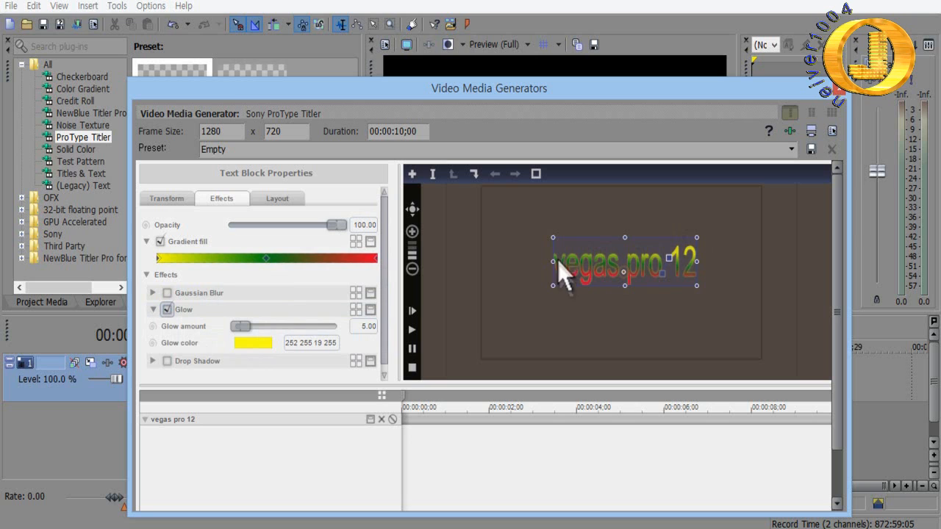
pyautogui.moveTo(241, 326); pyautogui.dragTo(225, 357)
pyautogui.click(259, 344)
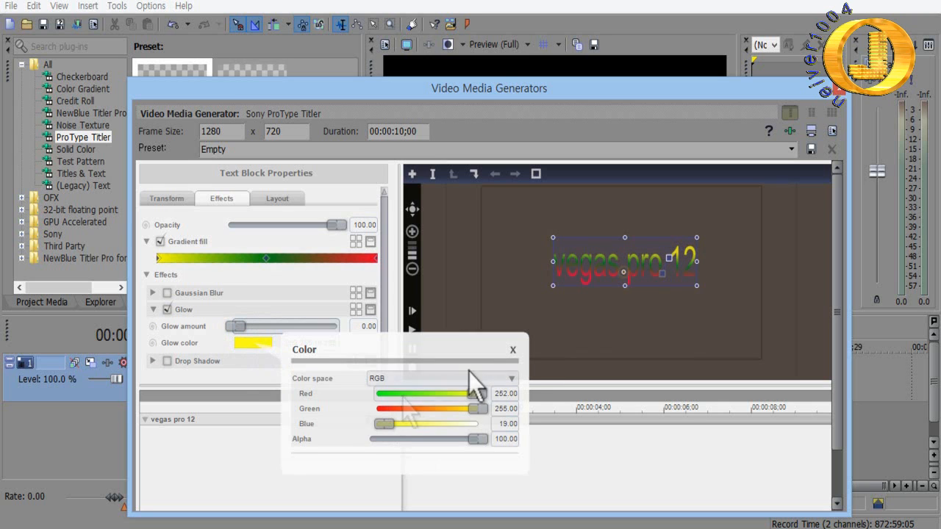
pyautogui.click(513, 350)
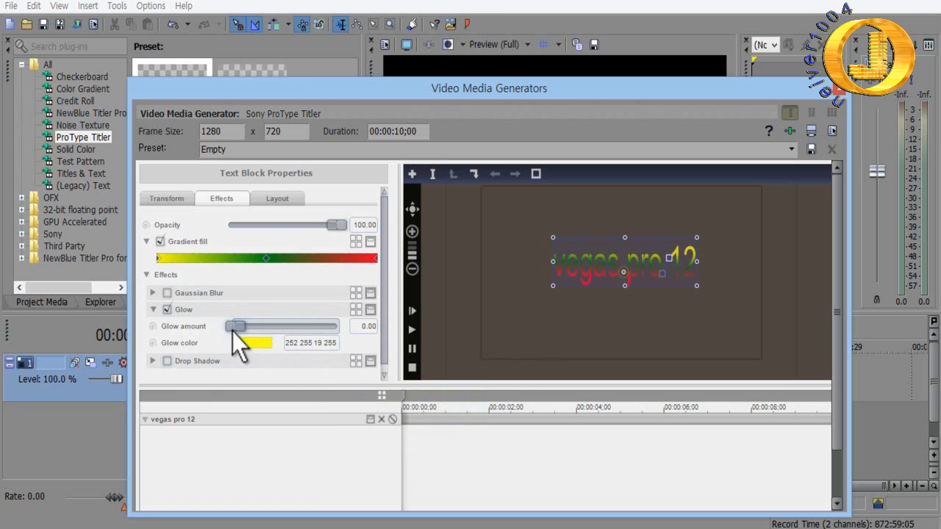
pyautogui.moveTo(238, 326); pyautogui.dragTo(243, 326)
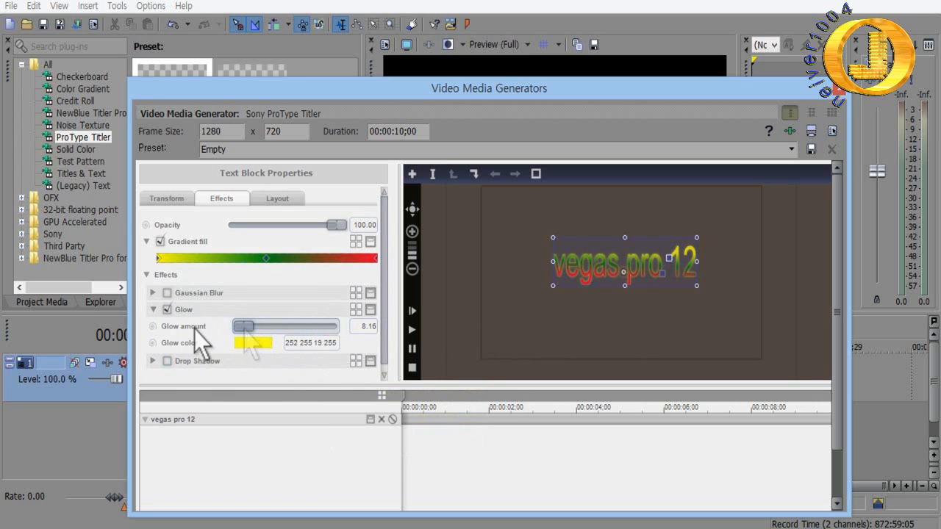
pyautogui.click(152, 309)
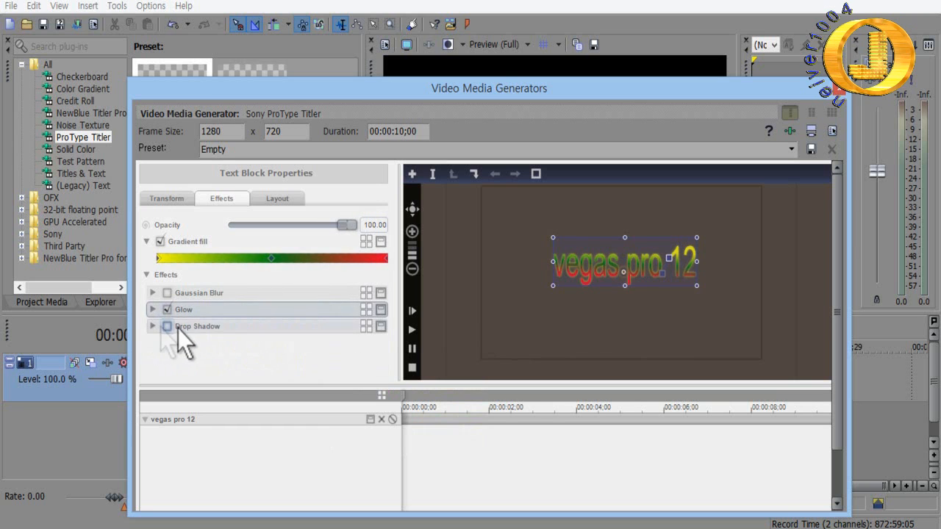
# - Set the drop shadow's horizontal offset to 40.46 and vertical offset to 41.82, and reselect the text block
pyautogui.click(152, 326)
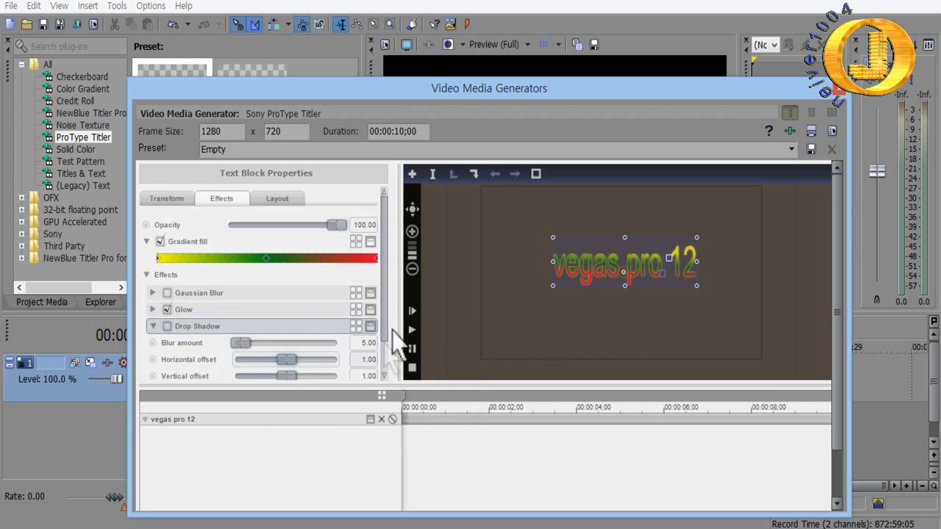
pyautogui.moveTo(384, 325); pyautogui.dragTo(387, 367)
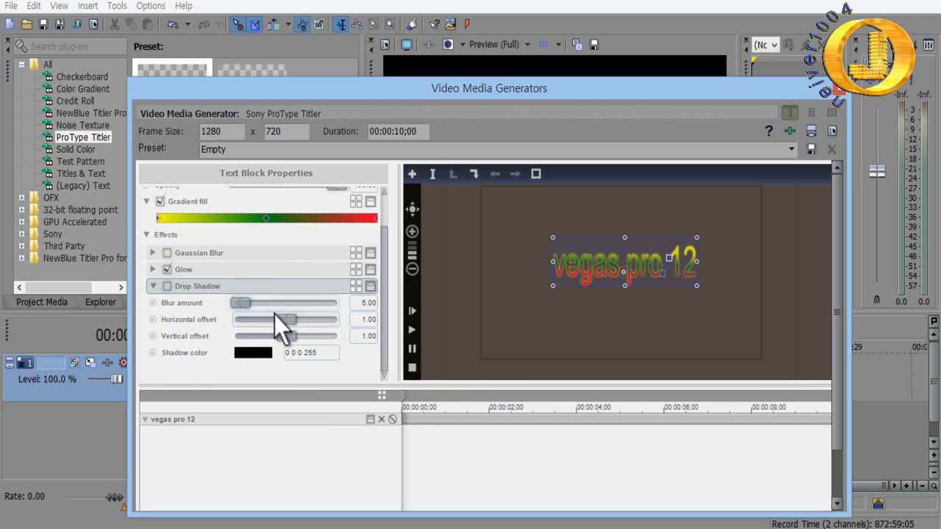
pyautogui.moveTo(284, 319); pyautogui.dragTo(305, 337)
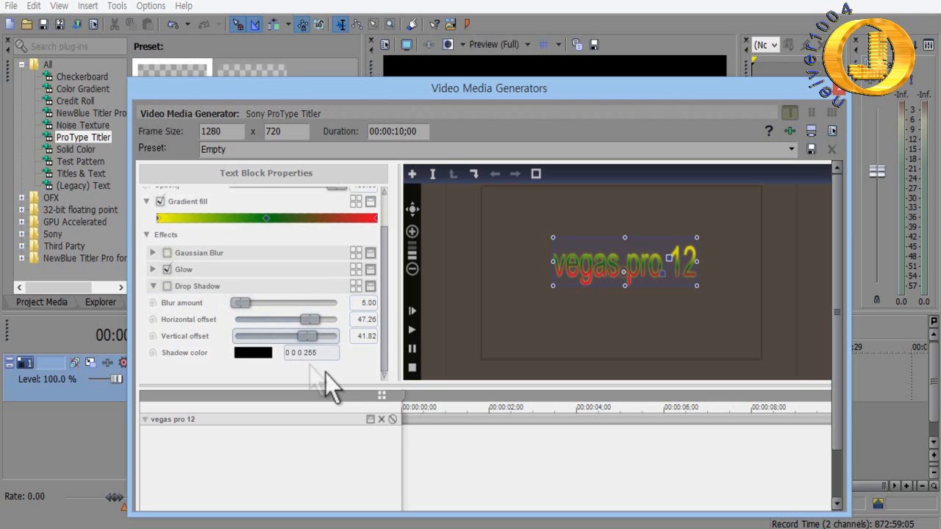
pyautogui.moveTo(312, 320)
pyautogui.mouseDown()
pyautogui.moveTo(304, 320)
pyautogui.moveTo(313, 320)
pyautogui.mouseUp()
pyautogui.moveTo(324, 335); pyautogui.dragTo(316, 326)
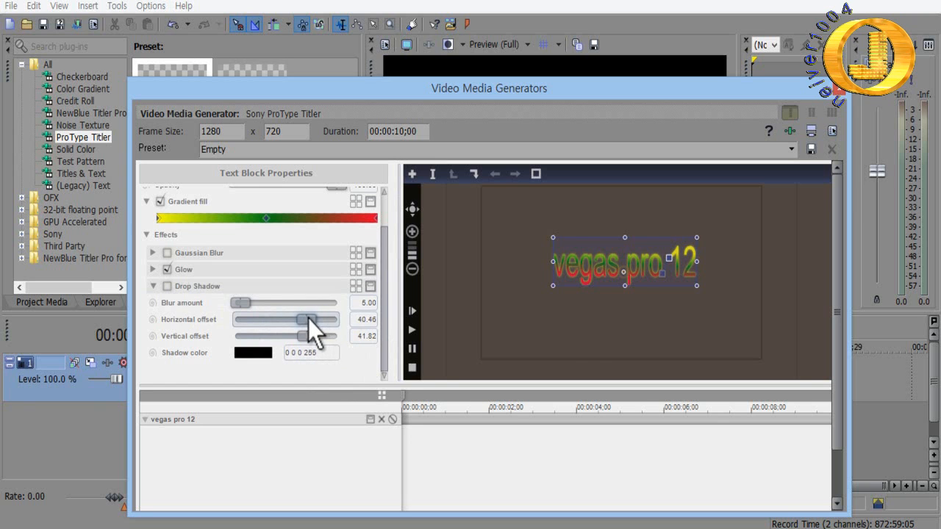
pyautogui.click(625, 343)
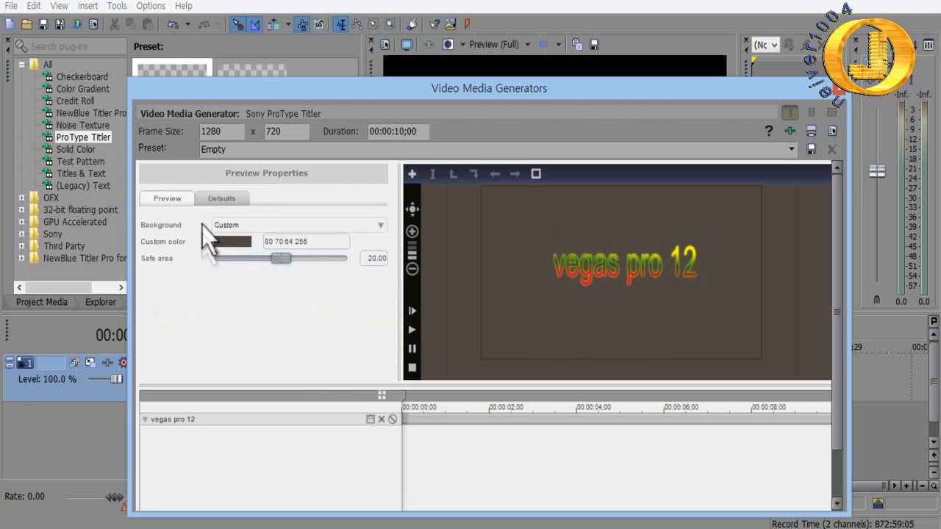
pyautogui.click(561, 277)
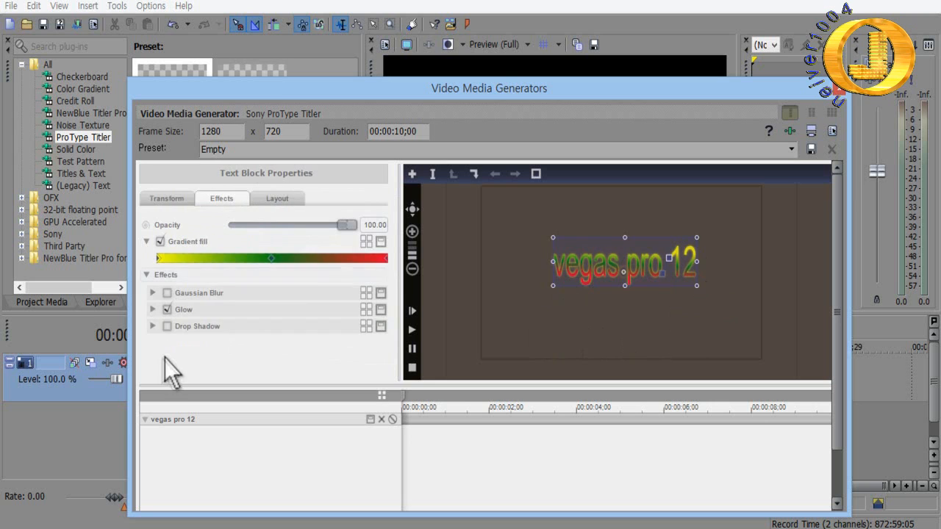
# - Turn on the drop shadow with horizontal and vertical offsets of 14.61 and a blur amount of 9.76
pyautogui.click(178, 326)
pyautogui.click(167, 327)
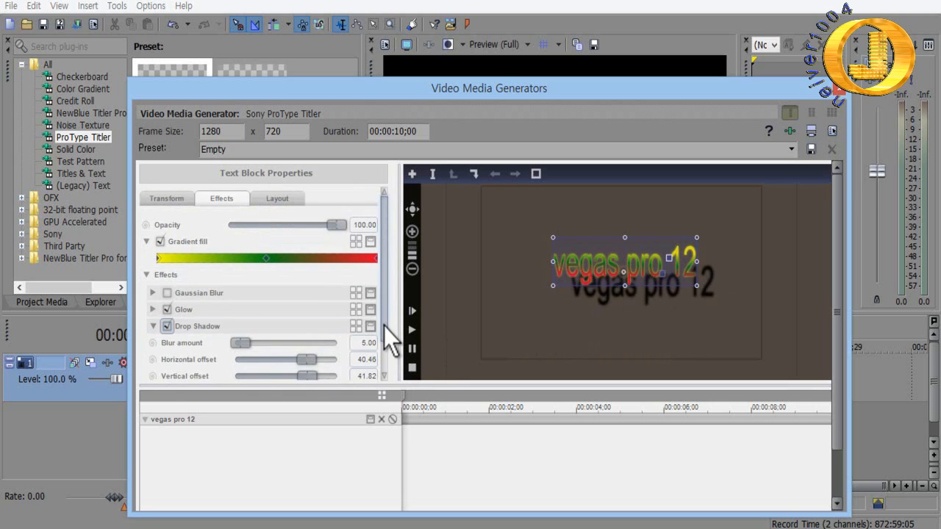
pyautogui.scroll(-2, 382, 353)
pyautogui.moveTo(306, 320)
pyautogui.mouseDown()
pyautogui.moveTo(296, 336)
pyautogui.moveTo(293, 321)
pyautogui.moveTo(297, 335)
pyautogui.mouseUp()
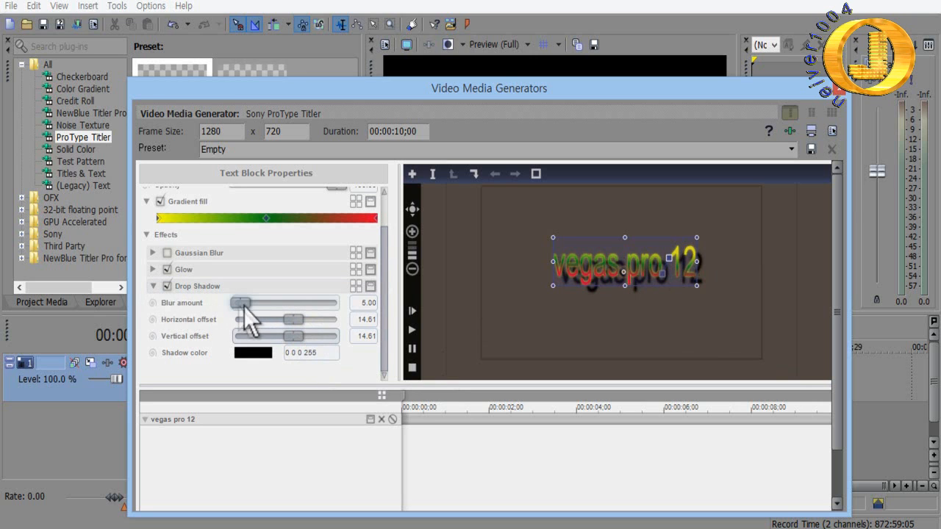
pyautogui.moveTo(245, 307)
pyautogui.mouseDown()
pyautogui.moveTo(277, 305)
pyautogui.moveTo(230, 303)
pyautogui.moveTo(247, 304)
pyautogui.mouseUp()
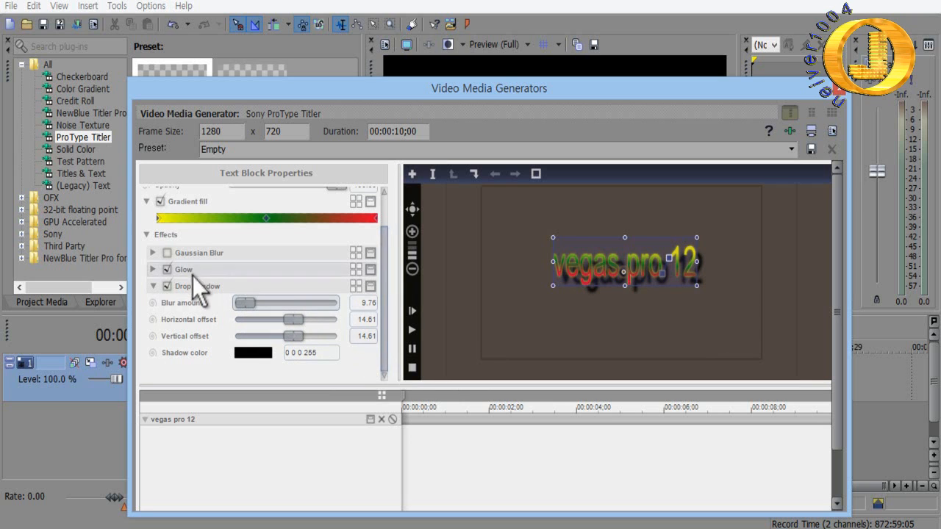
pyautogui.click(155, 287)
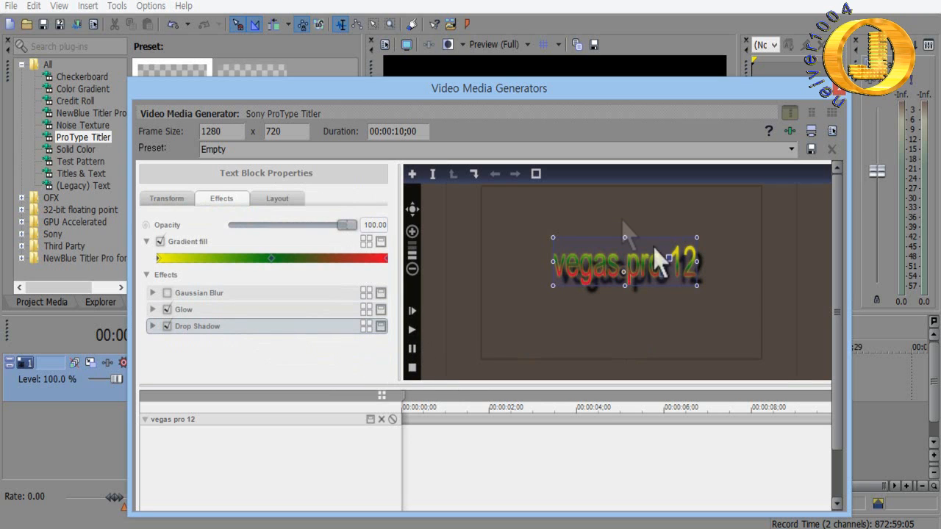
# - Deselect the text block and temporarily move the generator window aside to check the title in the video preview
pyautogui.click(731, 346)
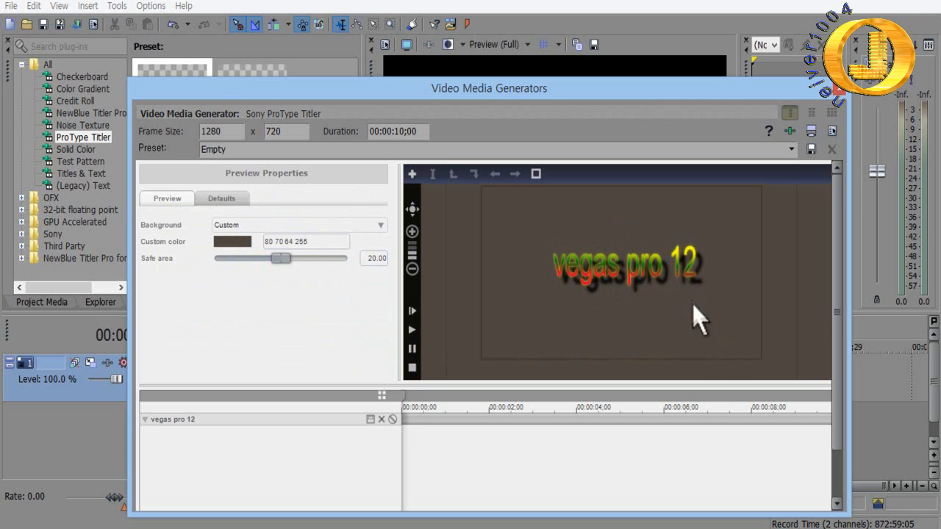
pyautogui.moveTo(700, 95); pyautogui.dragTo(728, 234)
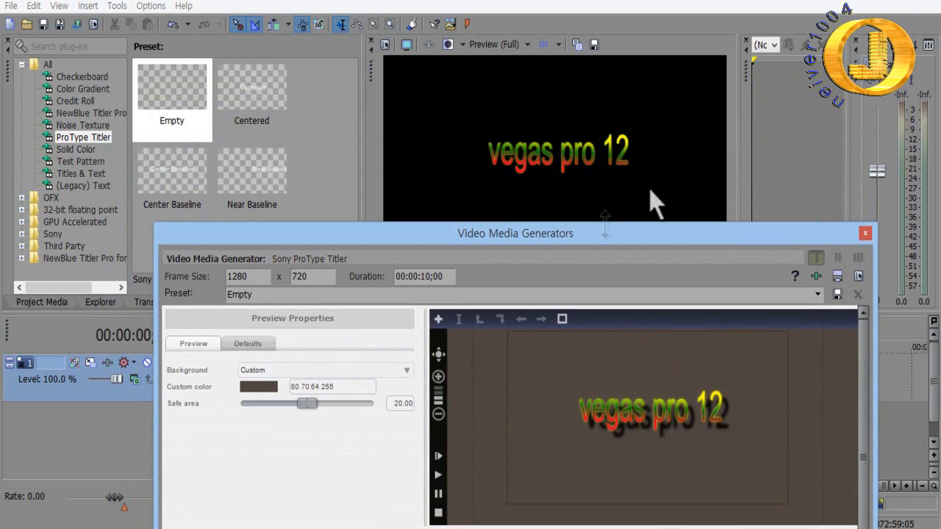
pyautogui.moveTo(737, 240); pyautogui.dragTo(740, 103)
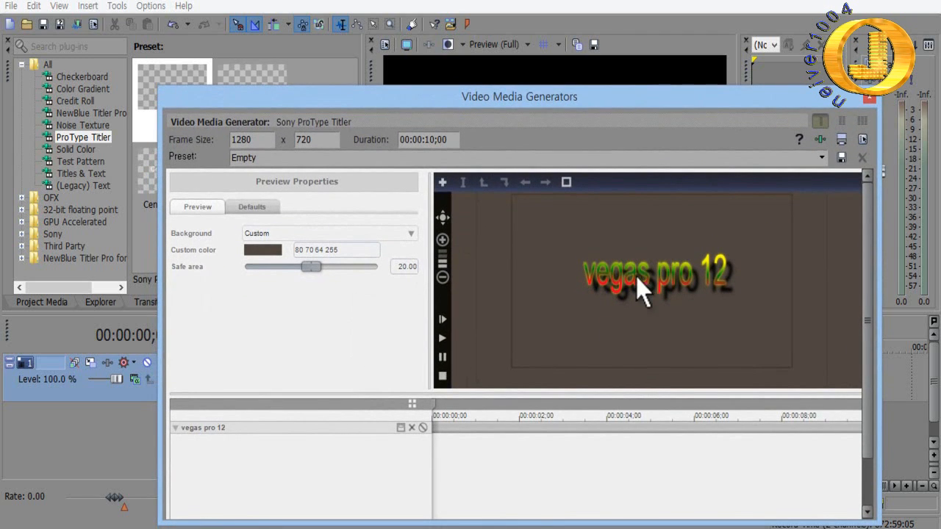
# - Reselect the text block and review its transform, effects and layout properties
pyautogui.click(593, 287)
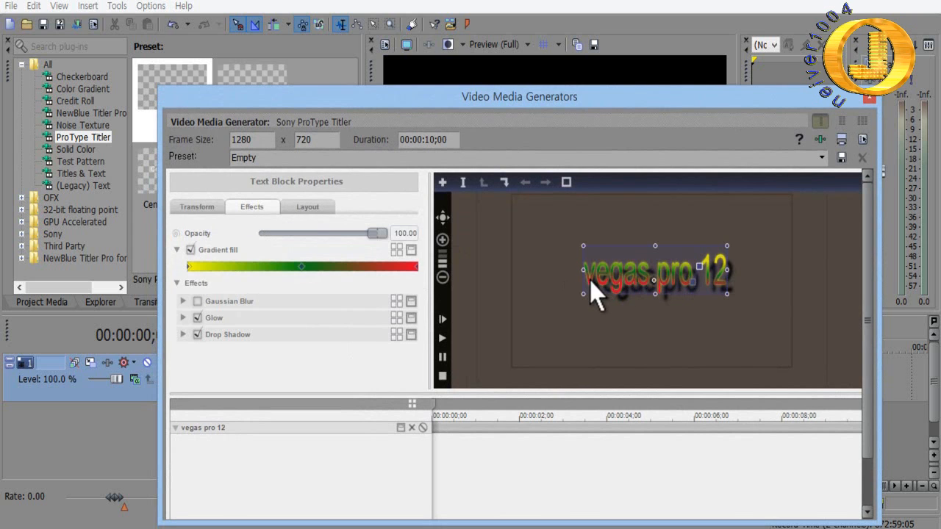
pyautogui.click(203, 207)
pyautogui.click(254, 205)
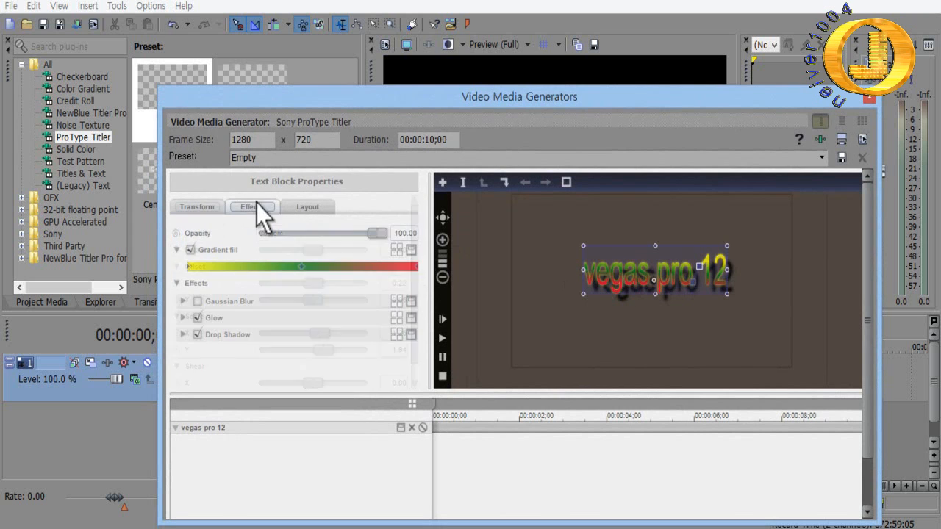
pyautogui.click(306, 205)
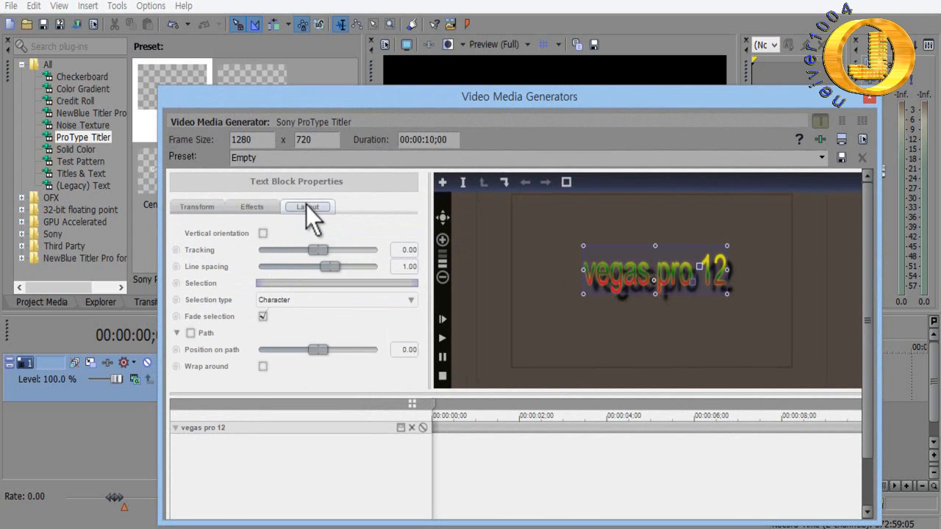
pyautogui.click(197, 210)
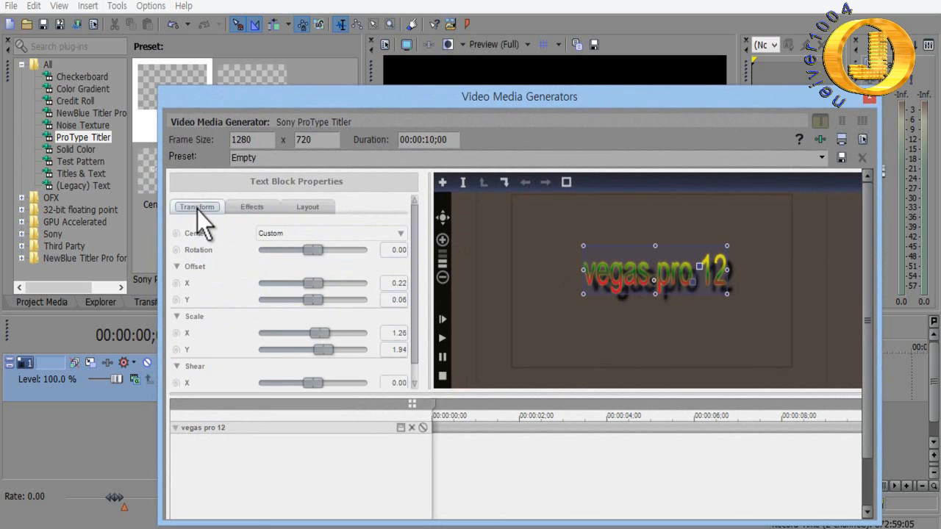
pyautogui.click(250, 205)
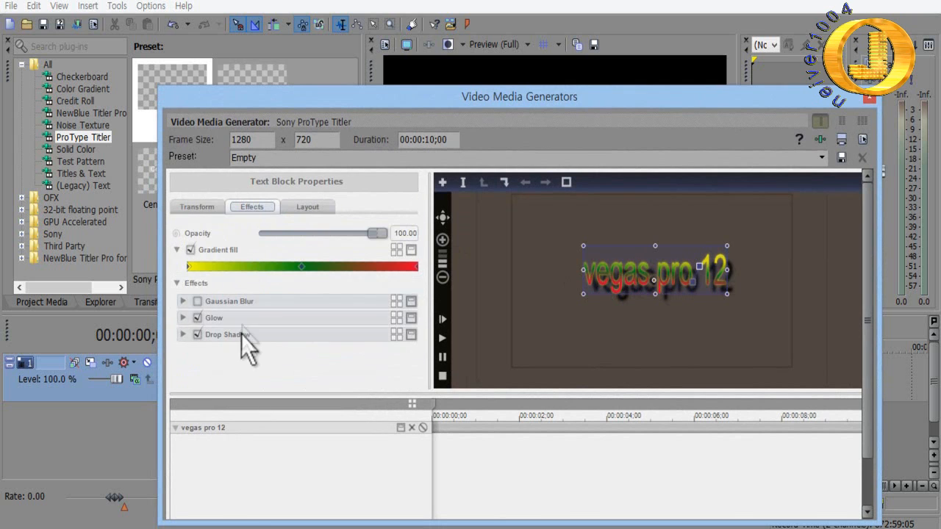
# - In the text block's layout properties, try vertical orientation on the title and switch it back off
pyautogui.click(305, 207)
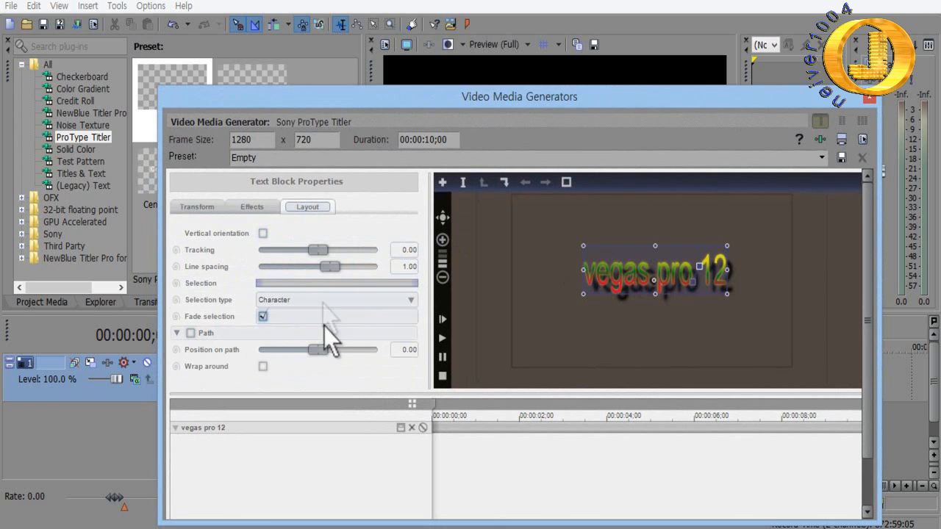
pyautogui.click(263, 234)
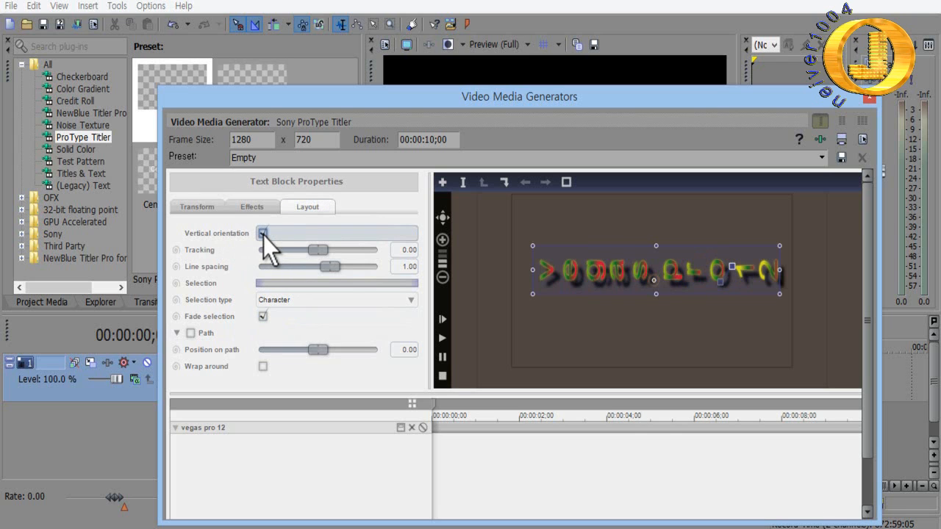
pyautogui.click(262, 234)
pyautogui.click(263, 234)
pyautogui.click(264, 234)
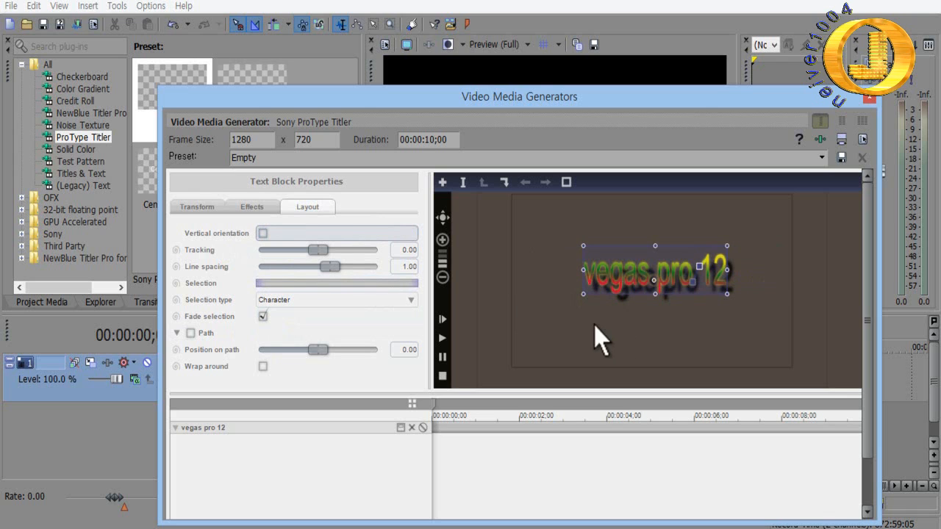
pyautogui.click(263, 233)
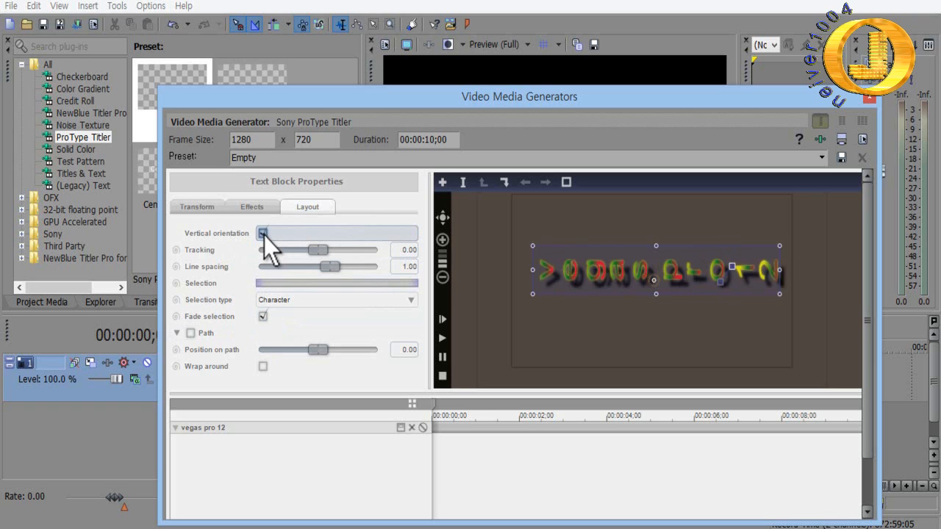
pyautogui.click(263, 234)
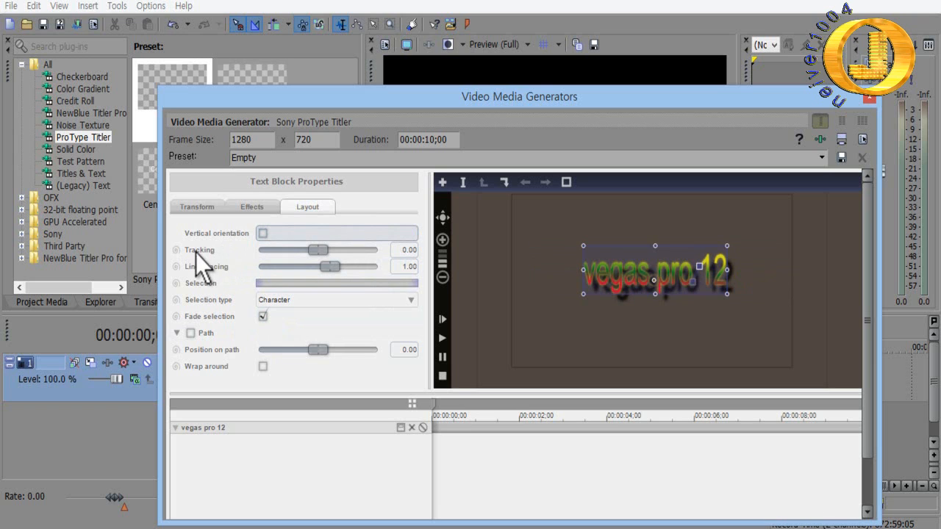
# - Try adjusting the title's tracking, line spacing and selection start, and restore them to their original settings
pyautogui.moveTo(314, 248)
pyautogui.mouseDown()
pyautogui.moveTo(341, 253)
pyautogui.moveTo(302, 250)
pyautogui.moveTo(321, 252)
pyautogui.mouseUp()
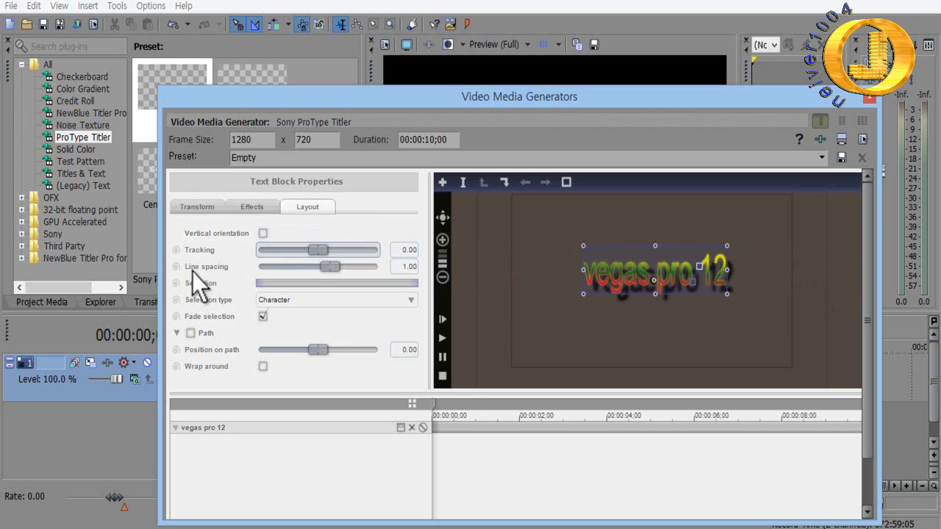
pyautogui.moveTo(333, 268)
pyautogui.mouseDown()
pyautogui.moveTo(308, 268)
pyautogui.moveTo(343, 270)
pyautogui.moveTo(330, 269)
pyautogui.mouseUp()
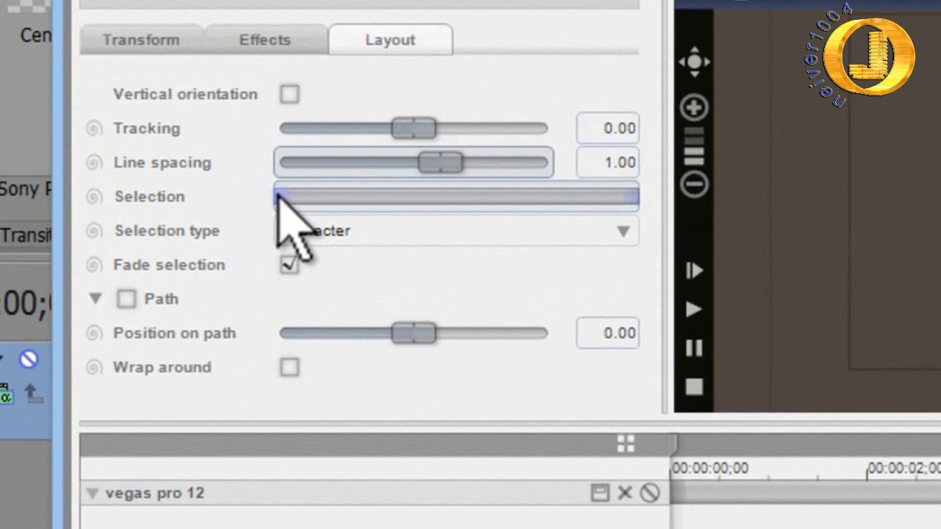
pyautogui.moveTo(278, 197); pyautogui.dragTo(550, 201)
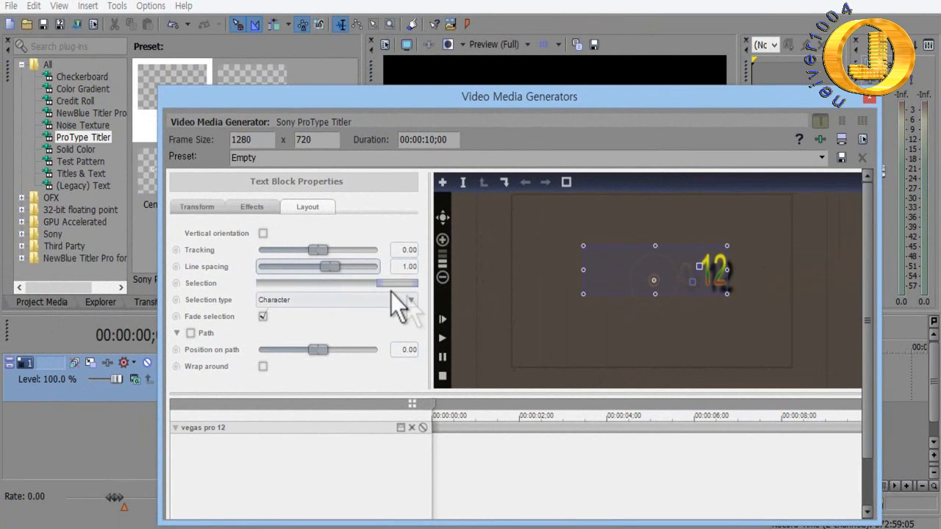
pyautogui.moveTo(381, 284); pyautogui.dragTo(222, 278)
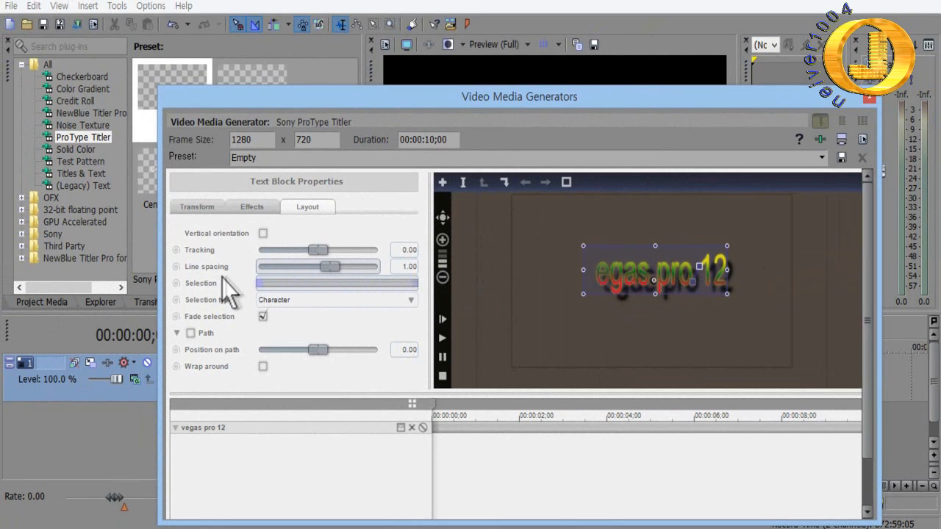
# - Automate the text selection from empty at 0 seconds to the full title at 00:00:02;00
pyautogui.moveTo(415, 283); pyautogui.dragTo(250, 280)
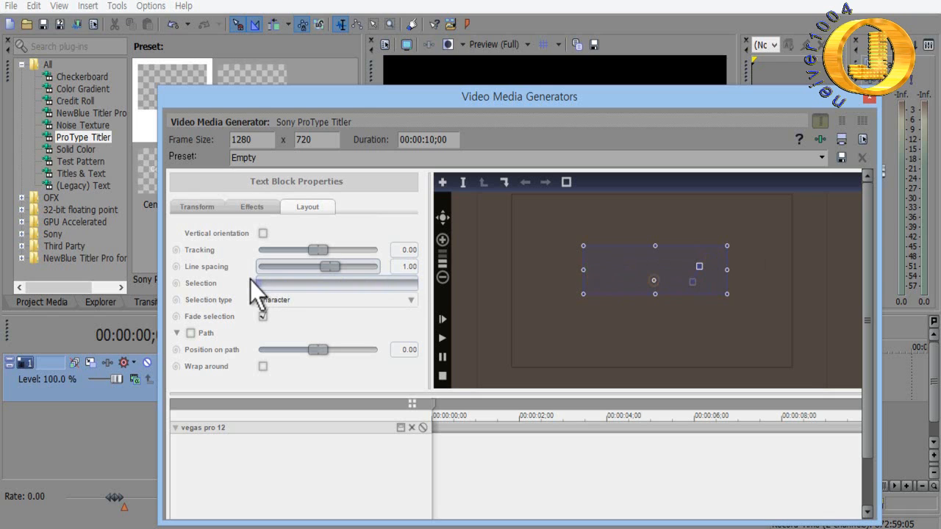
pyautogui.click(175, 285)
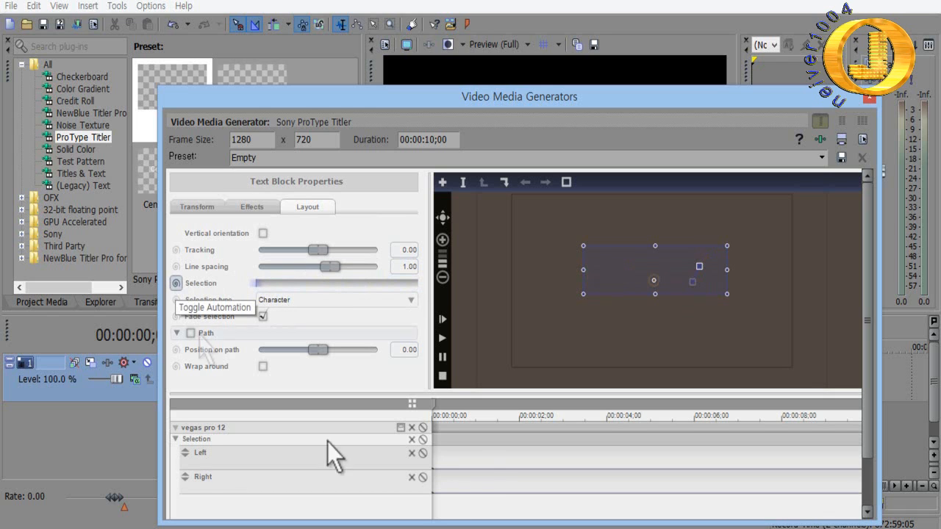
pyautogui.moveTo(433, 405); pyautogui.dragTo(508, 418)
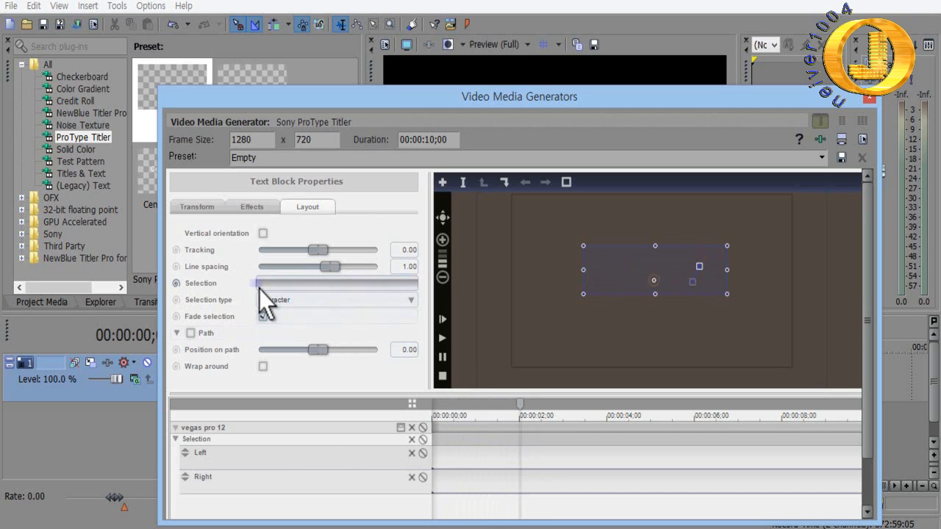
pyautogui.moveTo(255, 283); pyautogui.dragTo(437, 294)
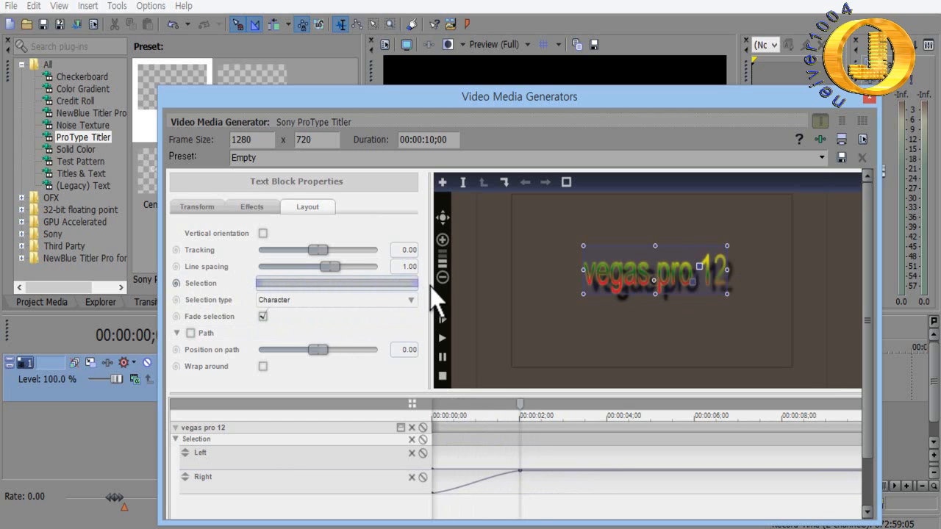
# - Play the animated title from the start to check the character-by-character reveal, and stop playback
pyautogui.moveTo(521, 401); pyautogui.dragTo(527, 421)
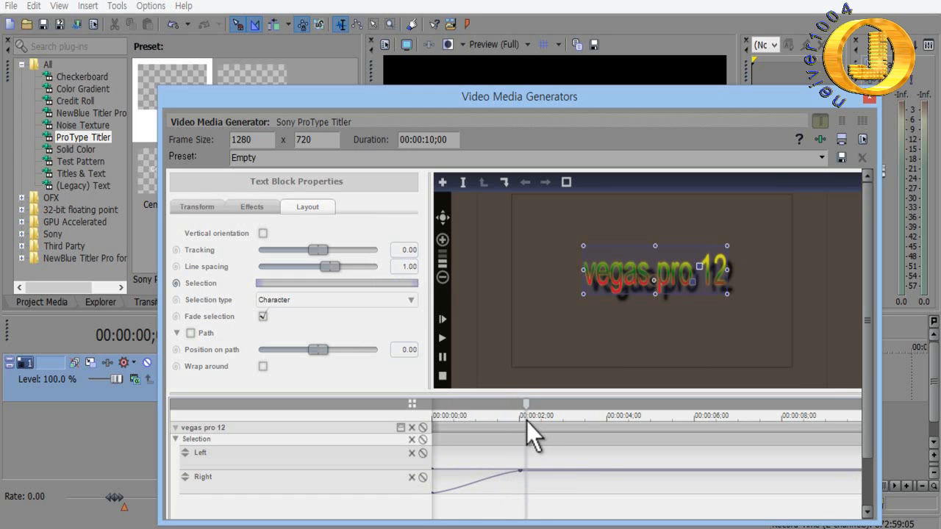
pyautogui.click(443, 339)
pyautogui.click(442, 376)
pyautogui.click(441, 320)
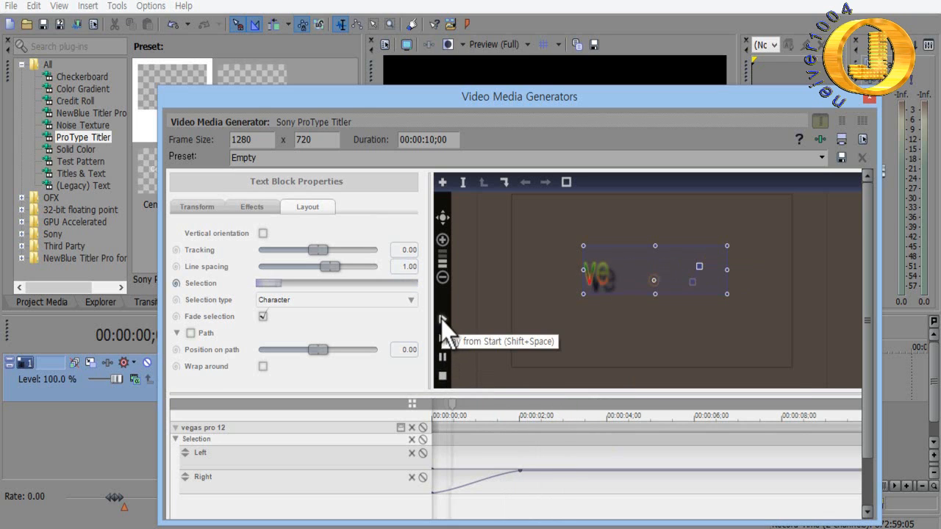
pyautogui.click(441, 319)
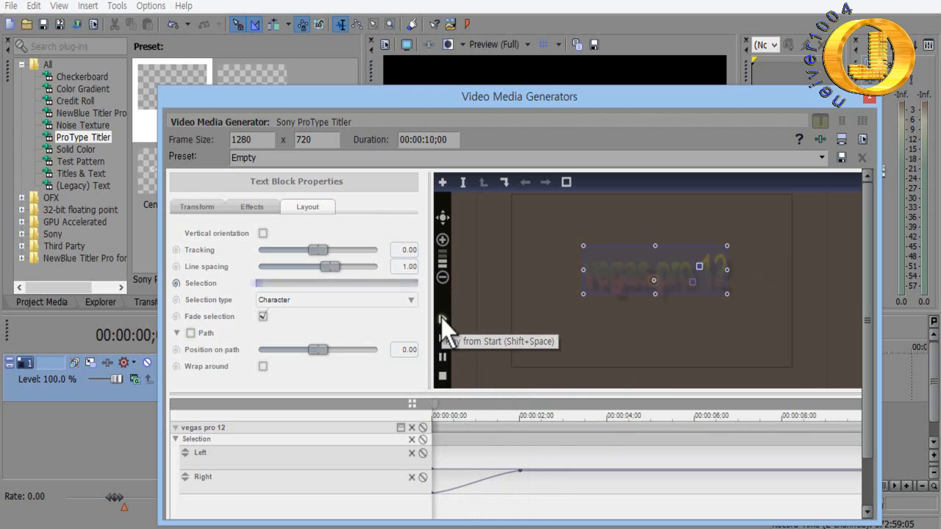
pyautogui.click(443, 376)
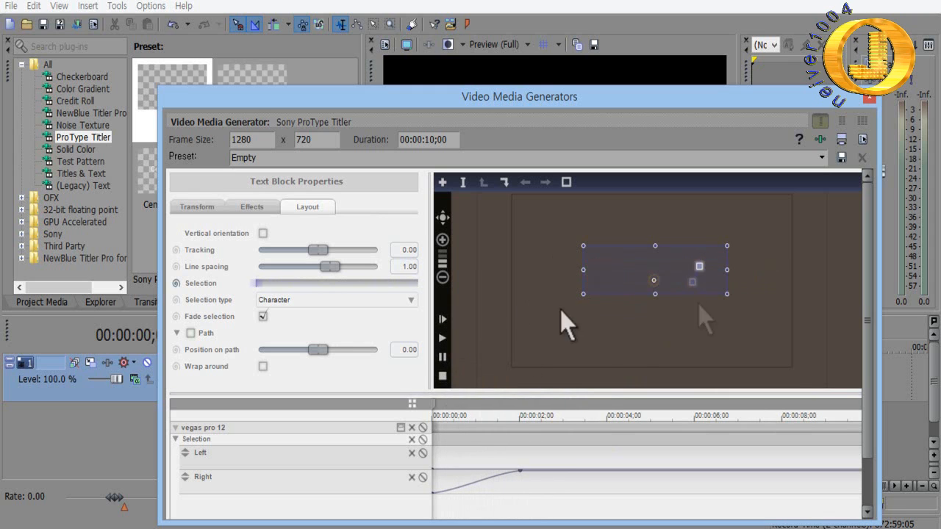
# - Extend the selection over the full title again and remove the selection automation
pyautogui.moveTo(255, 284); pyautogui.dragTo(467, 298)
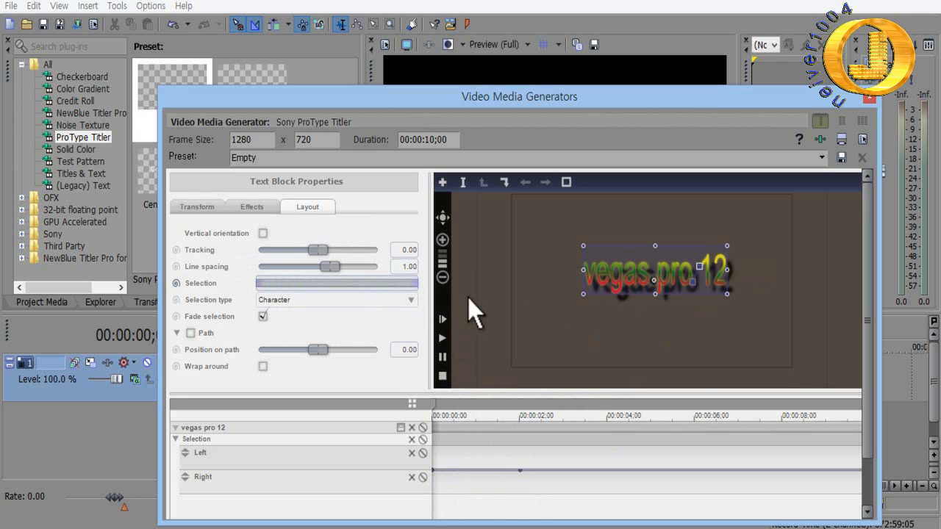
pyautogui.click(175, 284)
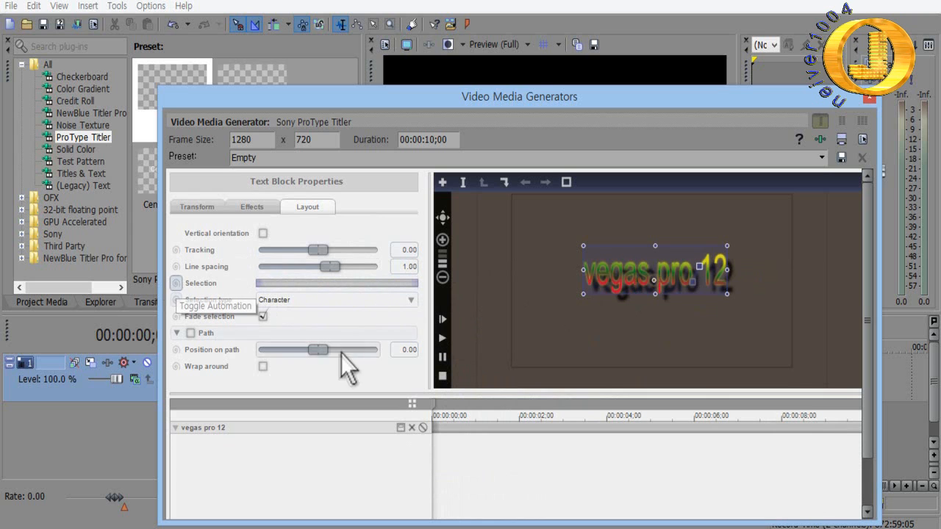
# - Re-enable selection automation and animate the range from empty at the start to the whole title at 00:00:02;00
pyautogui.click(176, 284)
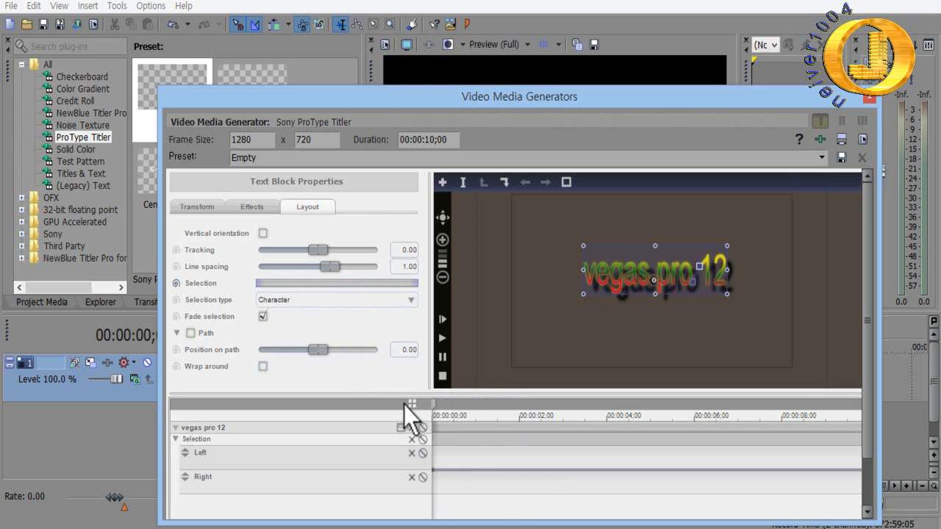
pyautogui.moveTo(413, 284); pyautogui.dragTo(250, 282)
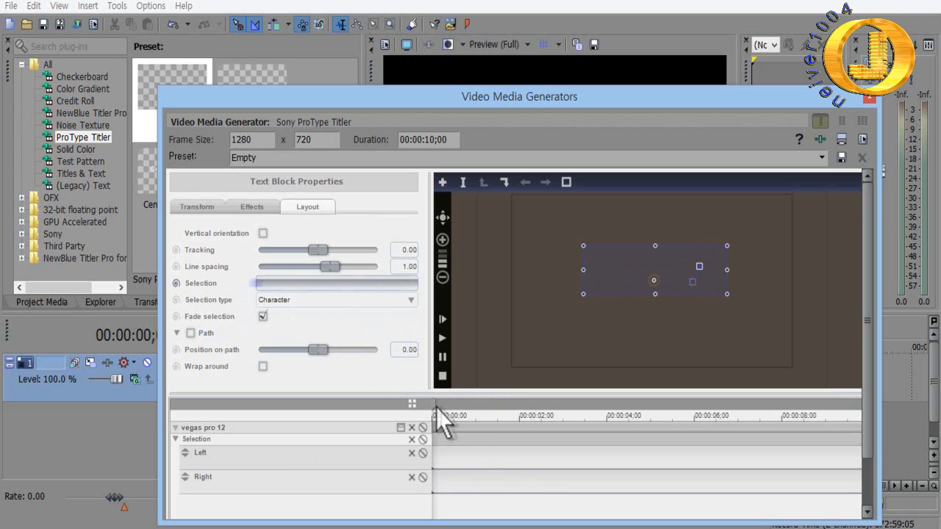
pyautogui.moveTo(436, 409); pyautogui.dragTo(515, 413)
pyautogui.moveTo(257, 283); pyautogui.dragTo(418, 285)
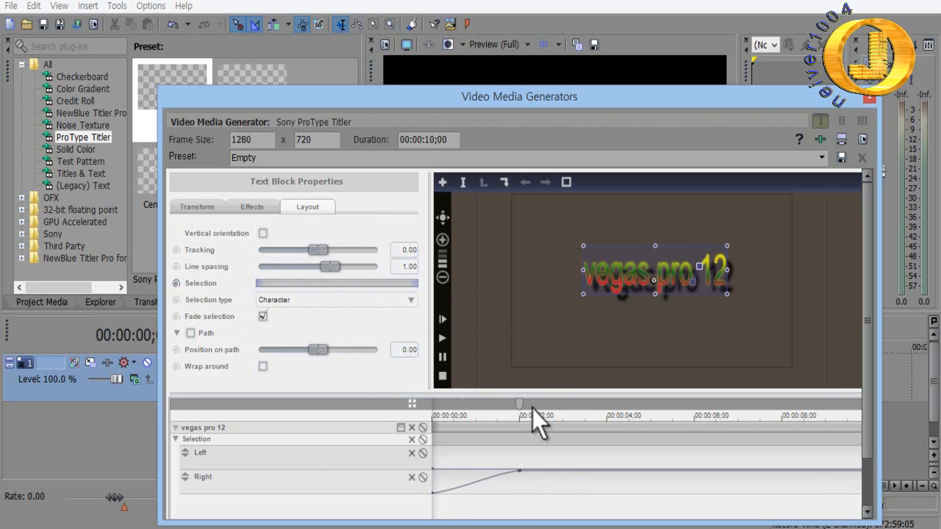
pyautogui.moveTo(520, 405)
pyautogui.mouseDown()
pyautogui.moveTo(434, 406)
pyautogui.moveTo(520, 416)
pyautogui.mouseUp()
# - Set the selection type to Word and play the title from the start to preview the reveal
pyautogui.click(410, 301)
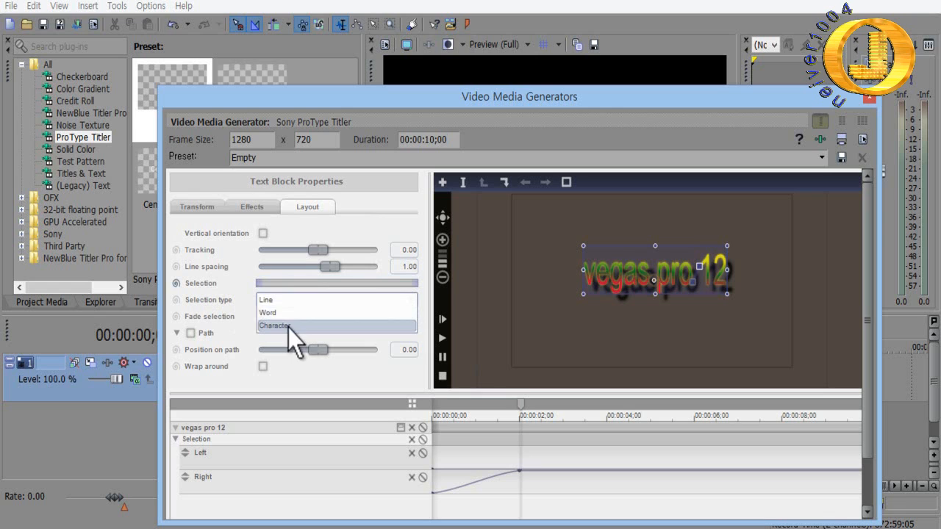
pyautogui.click(268, 314)
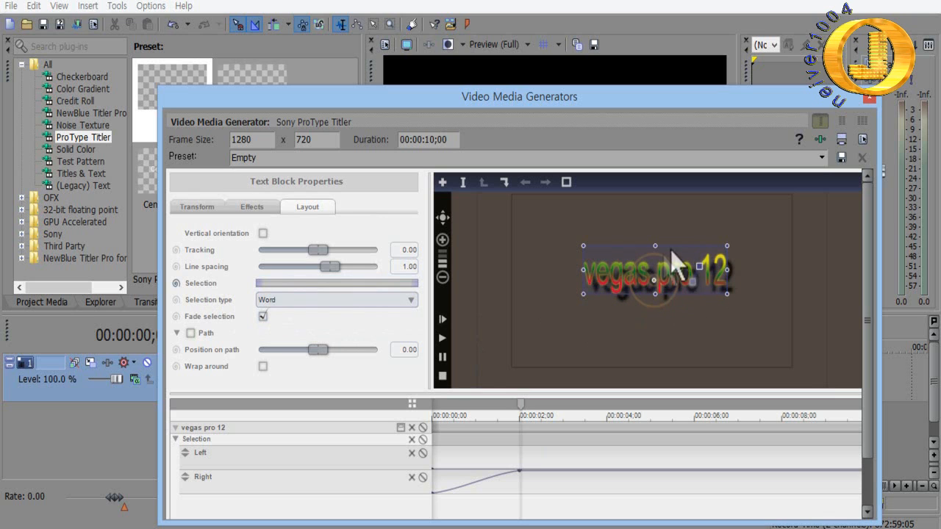
pyautogui.moveTo(521, 405); pyautogui.dragTo(414, 420)
pyautogui.click(442, 338)
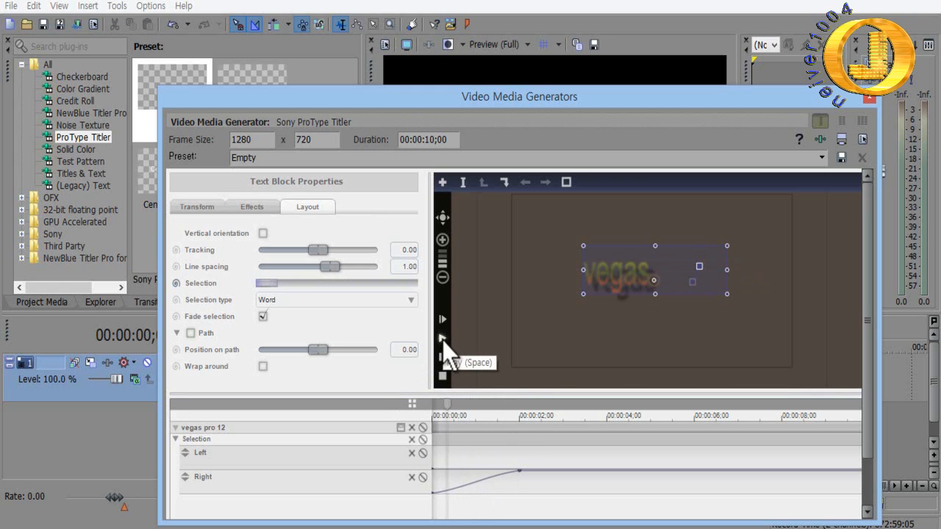
pyautogui.click(441, 376)
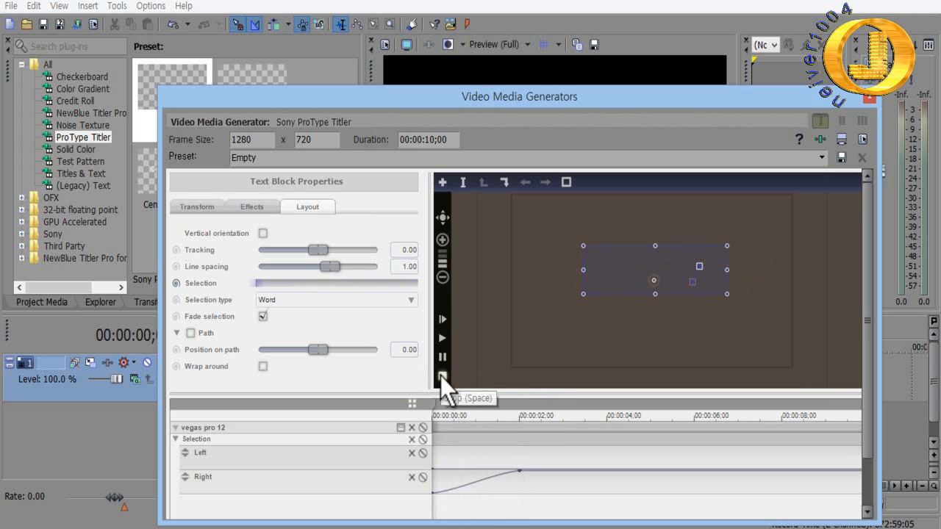
# - Set the selection type back to Character, play the reveal, and turn off fade selection
pyautogui.click(413, 300)
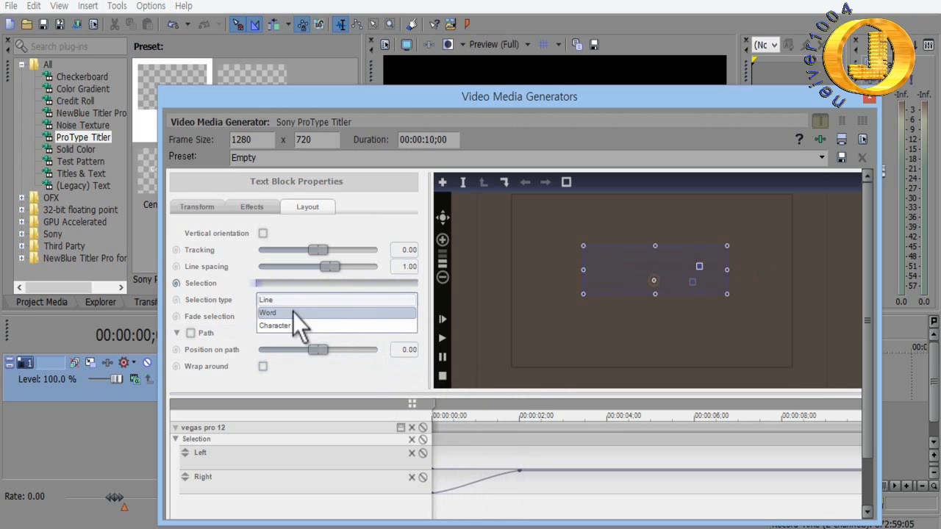
pyautogui.click(283, 326)
pyautogui.click(263, 316)
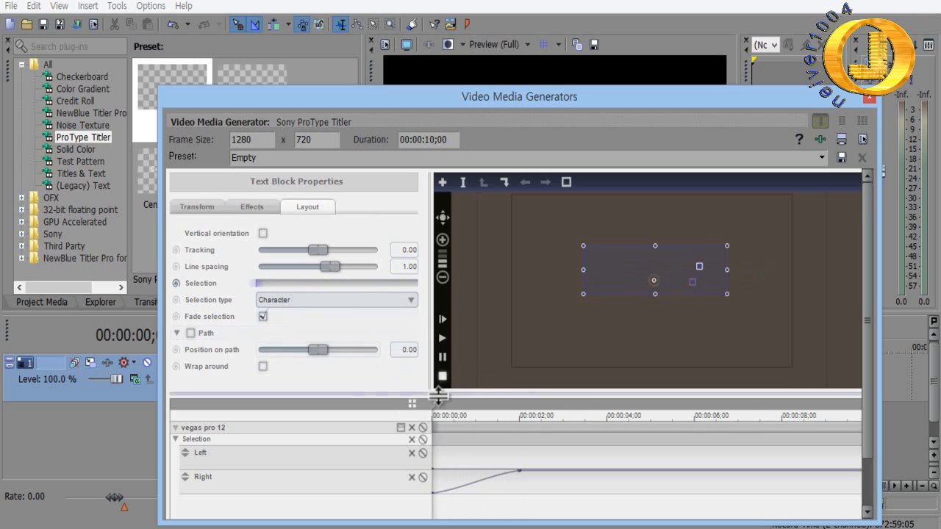
pyautogui.click(444, 339)
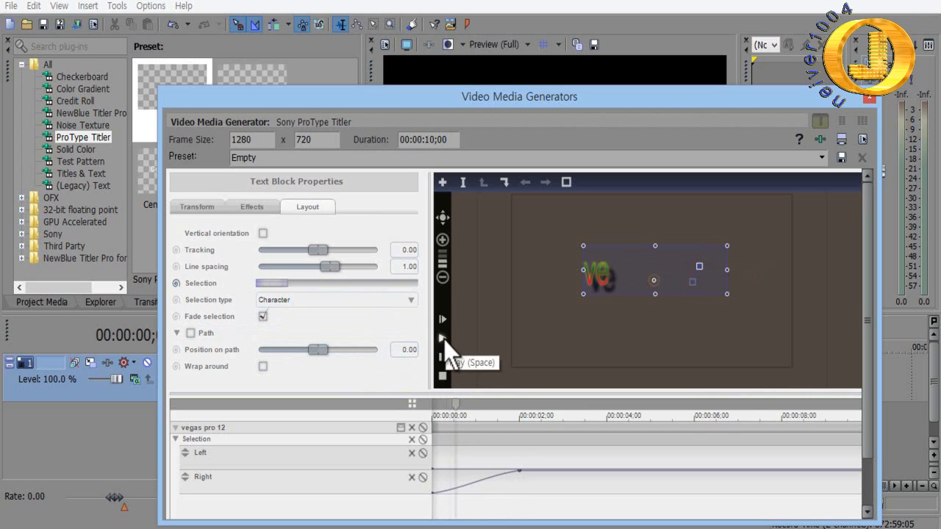
pyautogui.click(441, 375)
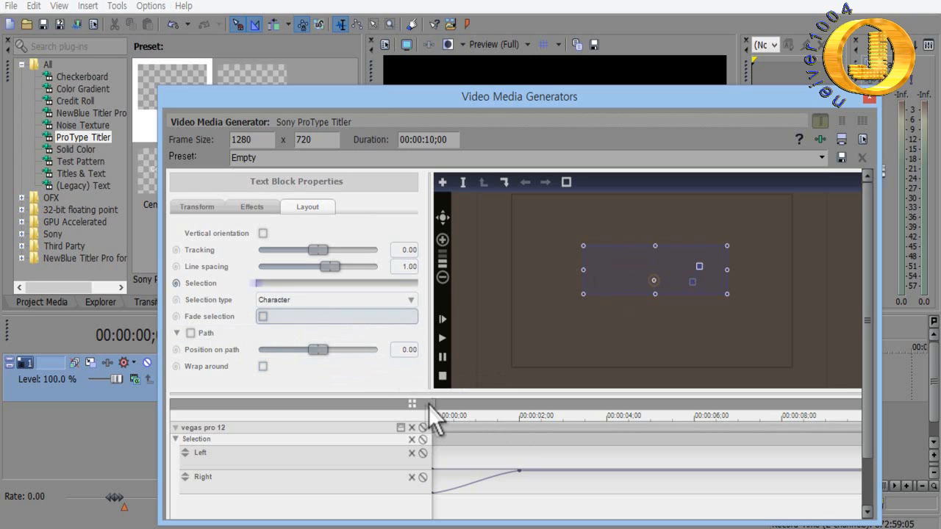
# - Scrub through the reveal without fade selection, turn fade selection on, and scrub the first second again
pyautogui.moveTo(432, 406); pyautogui.dragTo(468, 412)
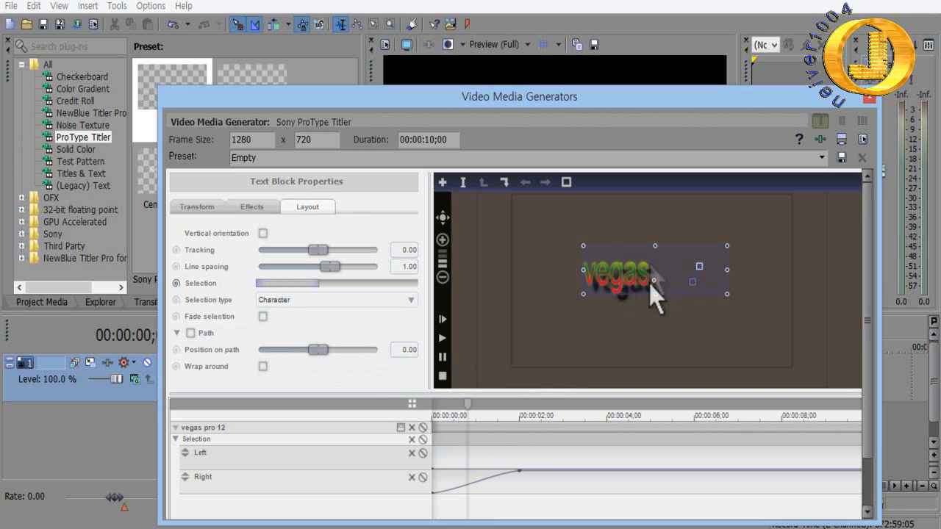
pyautogui.moveTo(468, 407); pyautogui.dragTo(414, 412)
pyautogui.click(262, 317)
pyautogui.moveTo(431, 407); pyautogui.dragTo(460, 410)
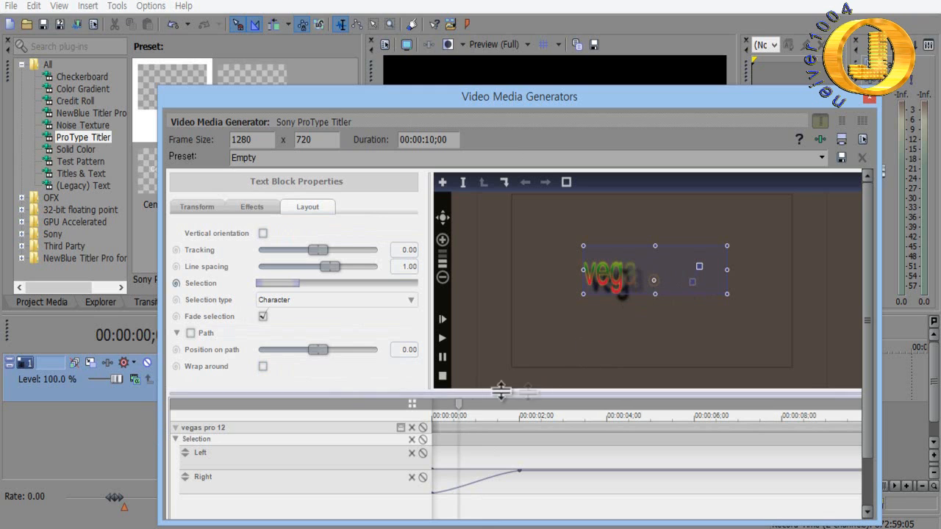
# - Turn off fade selection and scrub the timeline back to the start to check the reveal
pyautogui.moveTo(439, 414); pyautogui.dragTo(400, 410)
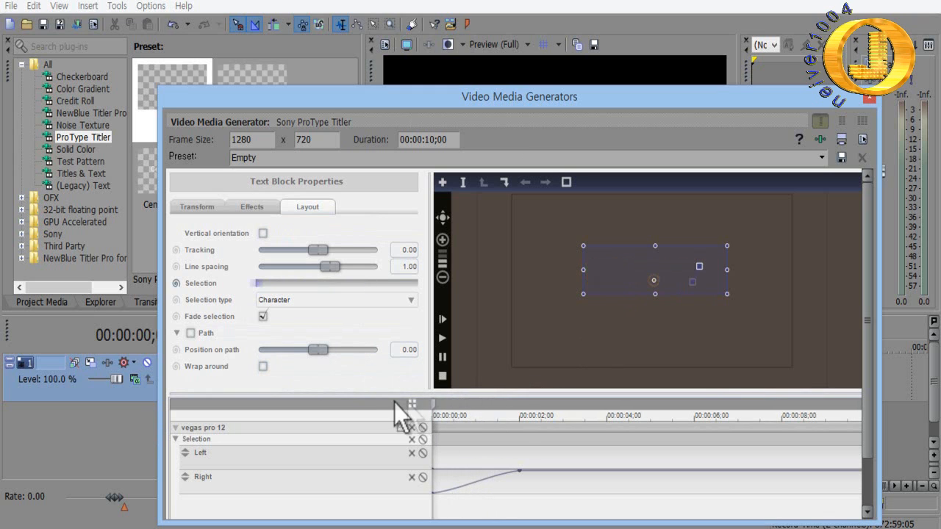
pyautogui.click(263, 316)
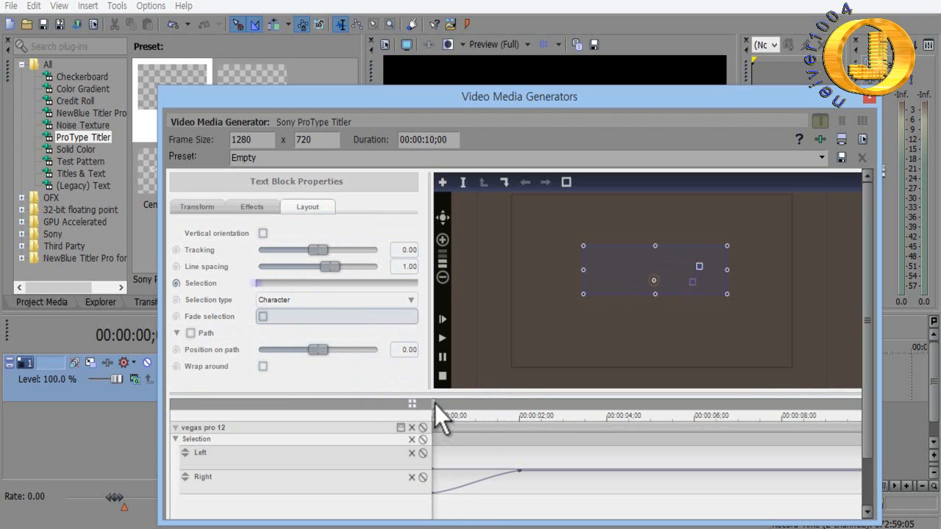
pyautogui.moveTo(434, 404); pyautogui.dragTo(399, 421)
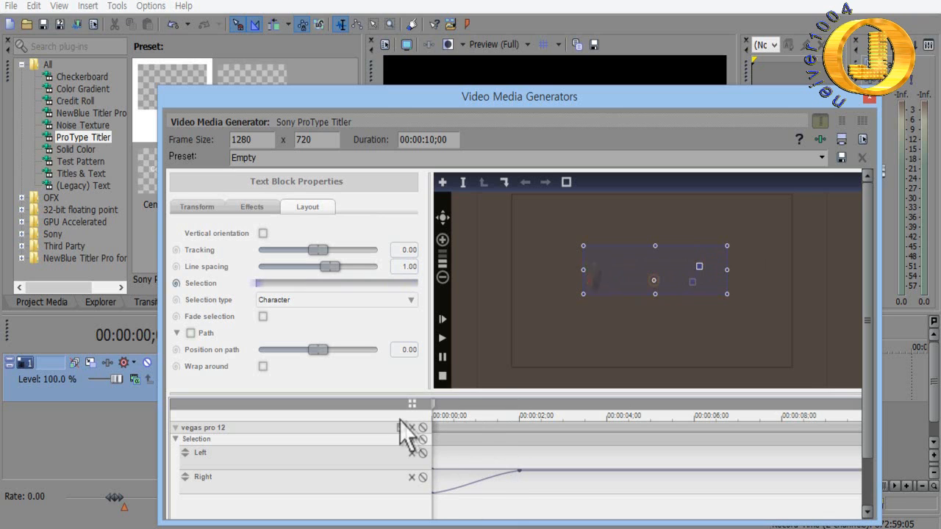
# - Turn on fade selection, extend the selection across the whole title, and remove the selection automation
pyautogui.click(263, 317)
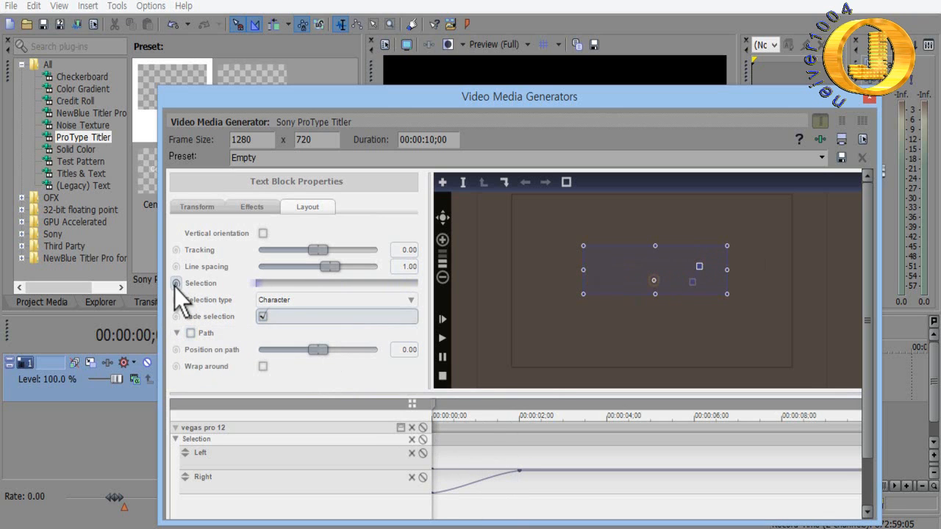
pyautogui.moveTo(250, 284); pyautogui.dragTo(452, 299)
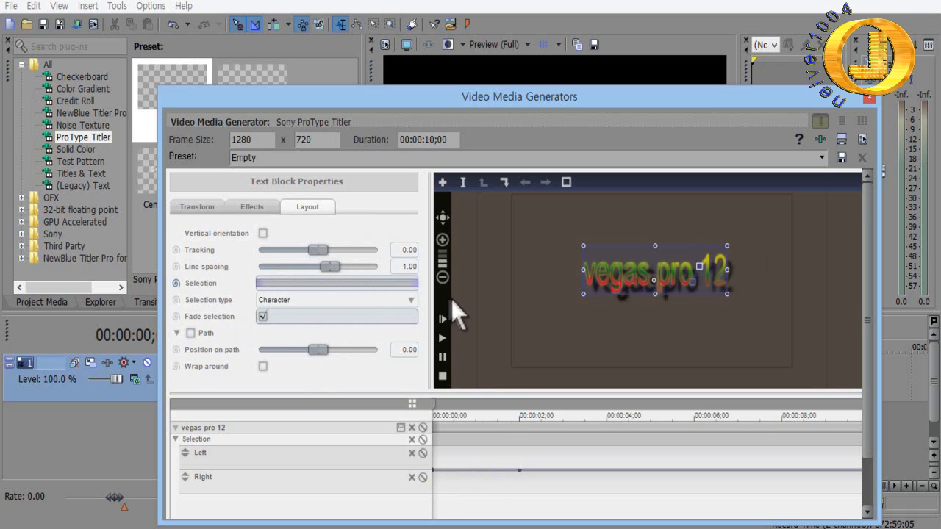
pyautogui.click(176, 285)
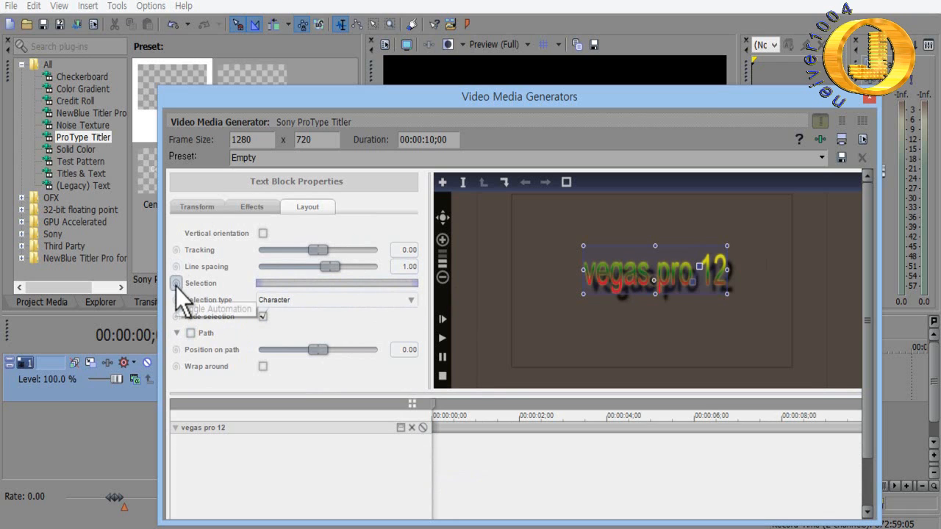
# - Place the title on a path, try sliding it along the curve both ways, and reset the position on path to 0.00
pyautogui.click(189, 334)
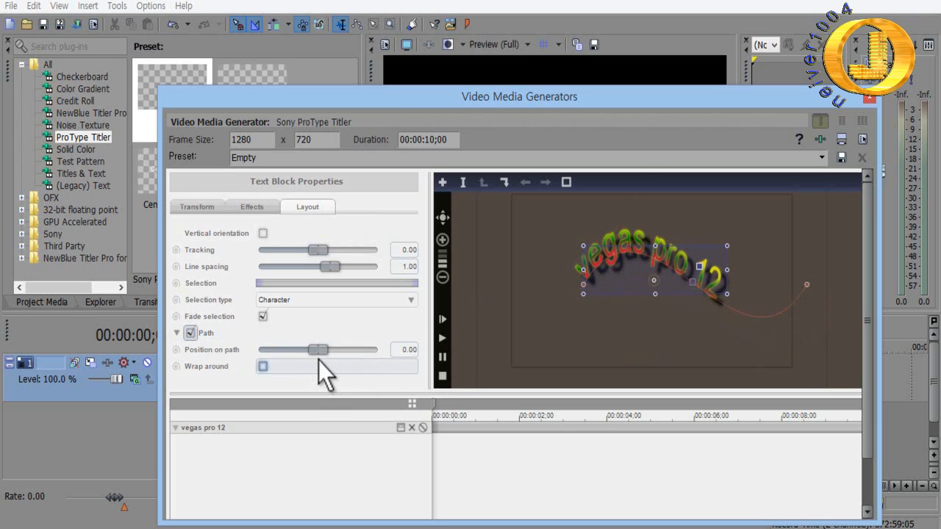
pyautogui.moveTo(316, 351); pyautogui.dragTo(333, 363)
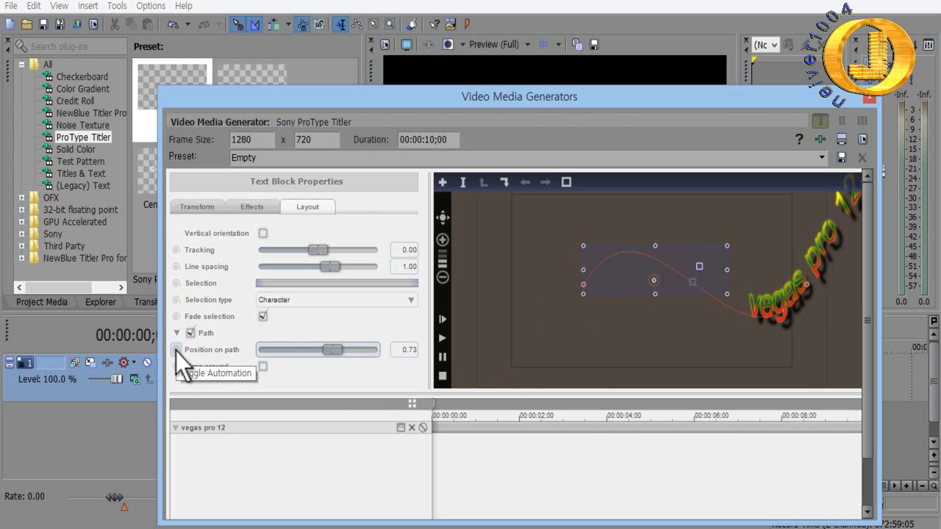
pyautogui.moveTo(335, 349); pyautogui.dragTo(312, 350)
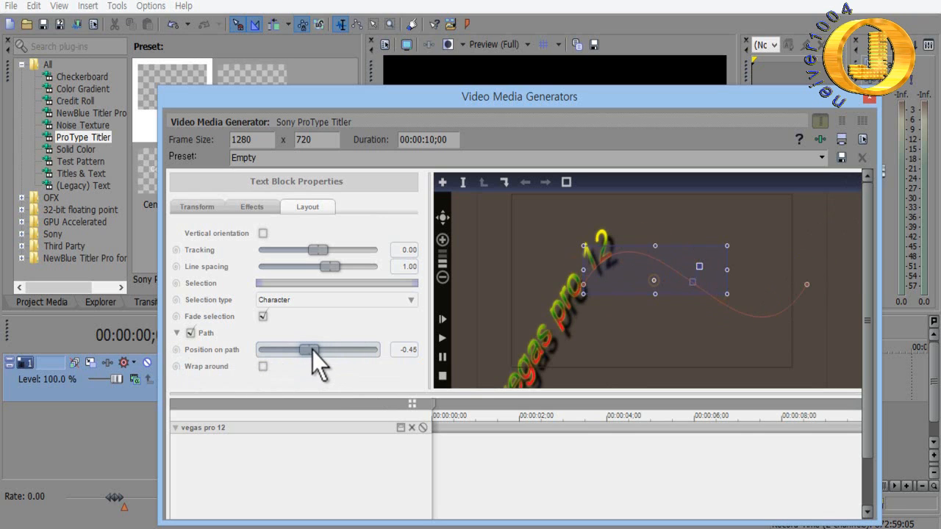
pyautogui.doubleClick(307, 350)
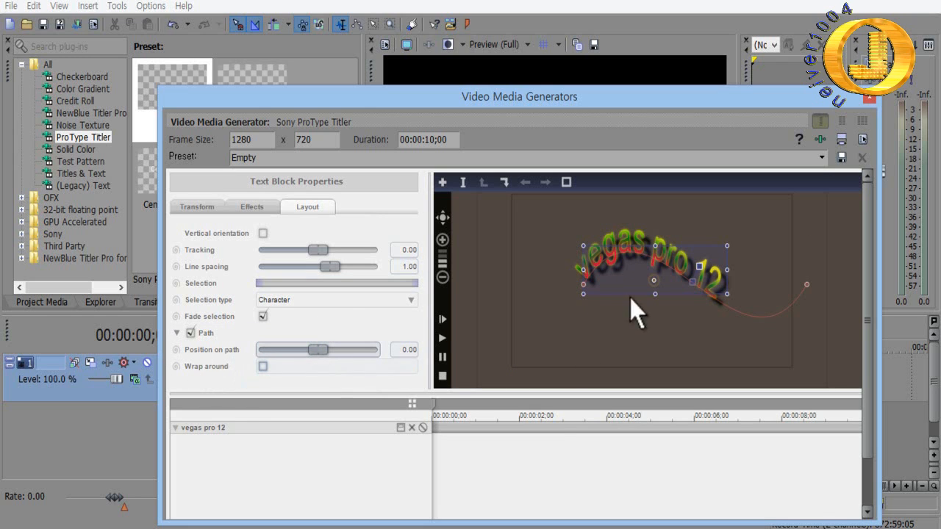
# - Make the dip at the path's far end shallower and shift both path end points slightly left and down
pyautogui.scroll(-2, 625, 316)
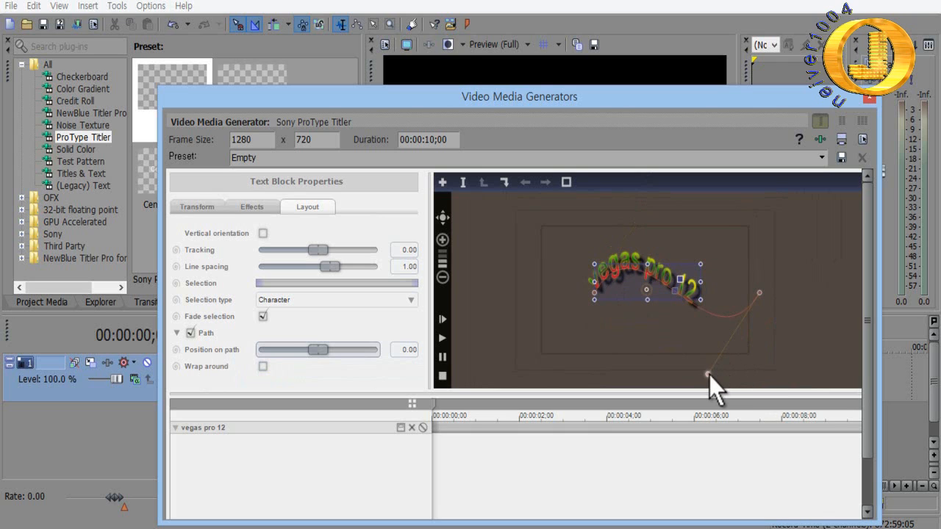
pyautogui.moveTo(709, 375); pyautogui.dragTo(710, 348)
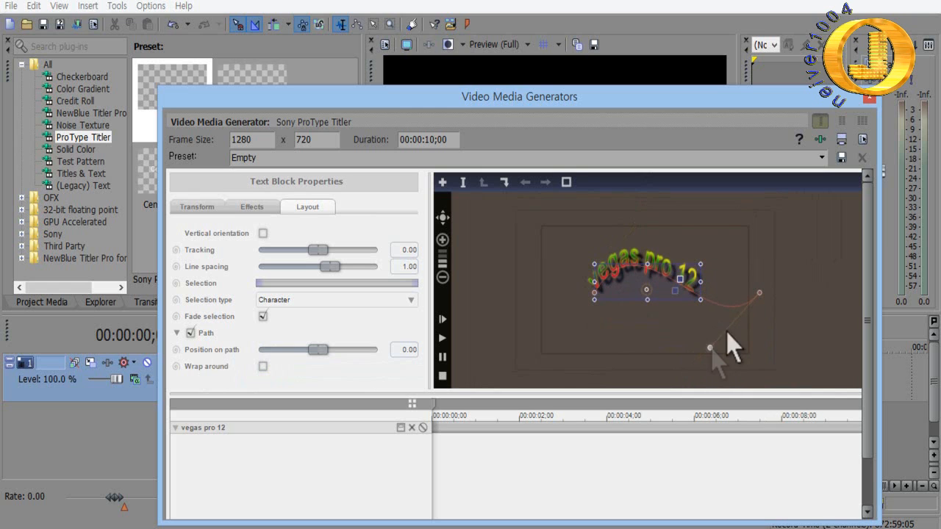
pyautogui.moveTo(760, 294); pyautogui.dragTo(731, 309)
pyautogui.click(594, 293)
pyautogui.moveTo(594, 293); pyautogui.dragTo(567, 302)
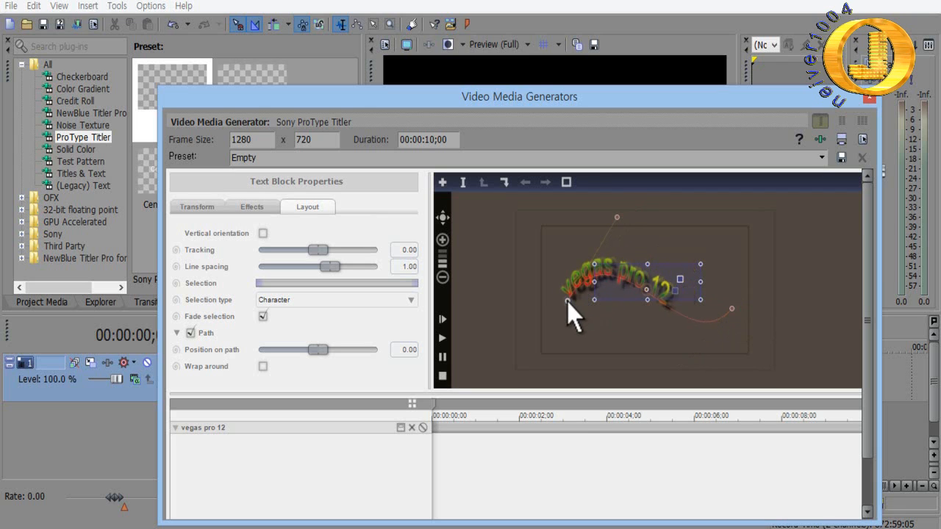
# - Raise the path's end point and adjust the handles at both ends so the wavy curve becomes one arch
pyautogui.moveTo(617, 218); pyautogui.dragTo(589, 200)
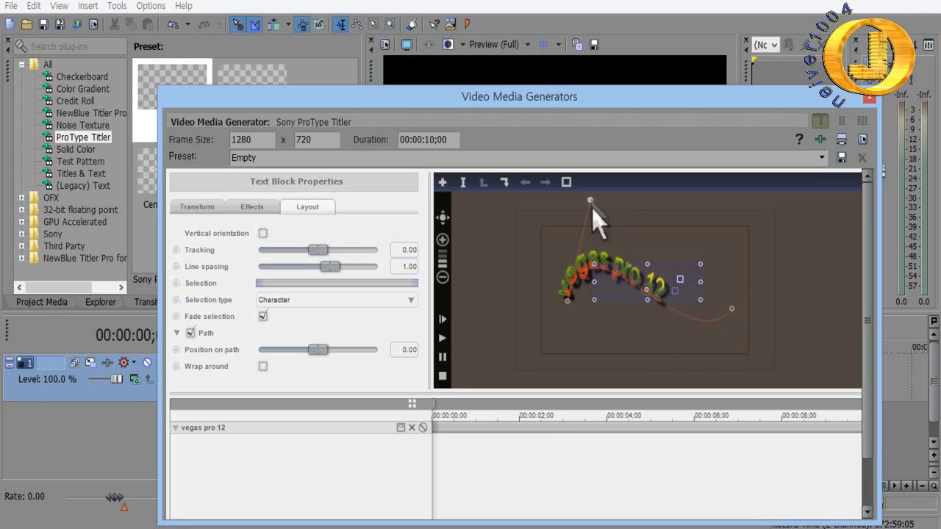
pyautogui.moveTo(733, 309); pyautogui.dragTo(738, 297)
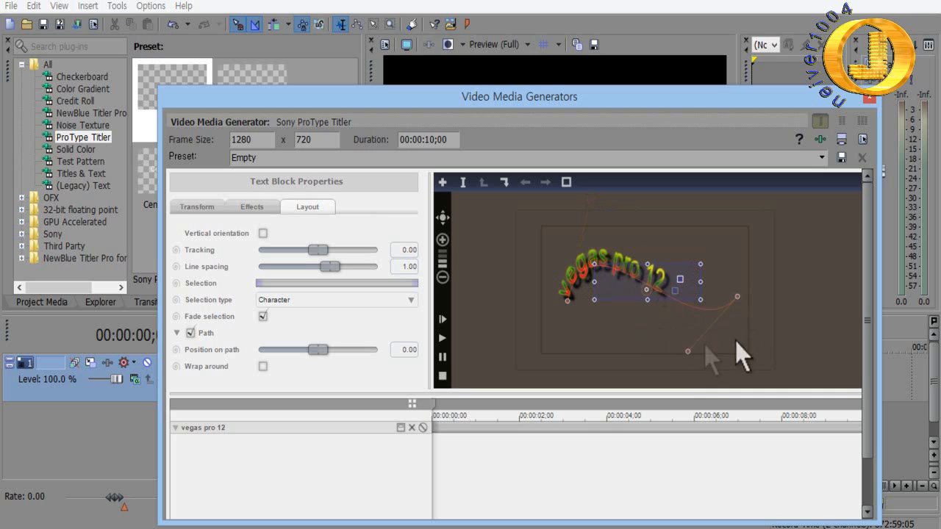
pyautogui.moveTo(688, 352); pyautogui.dragTo(696, 361)
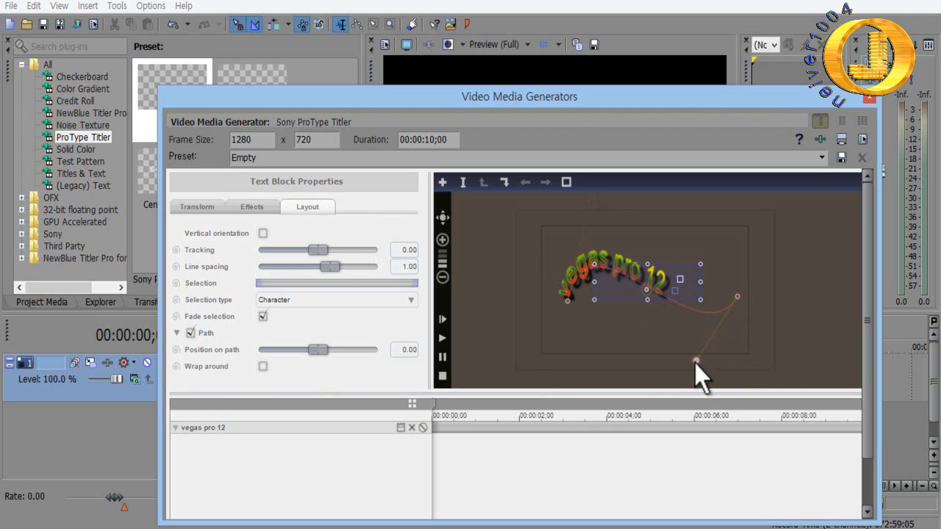
pyautogui.moveTo(694, 363); pyautogui.dragTo(728, 239)
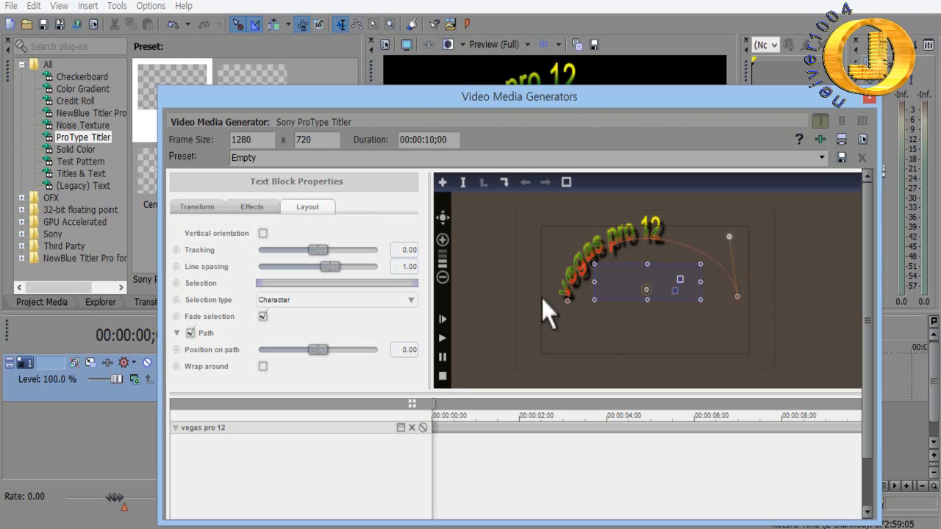
# - Lower the arch with its start handle, widen its end handle, and add a control point at the crown
pyautogui.moveTo(568, 299); pyautogui.dragTo(563, 244)
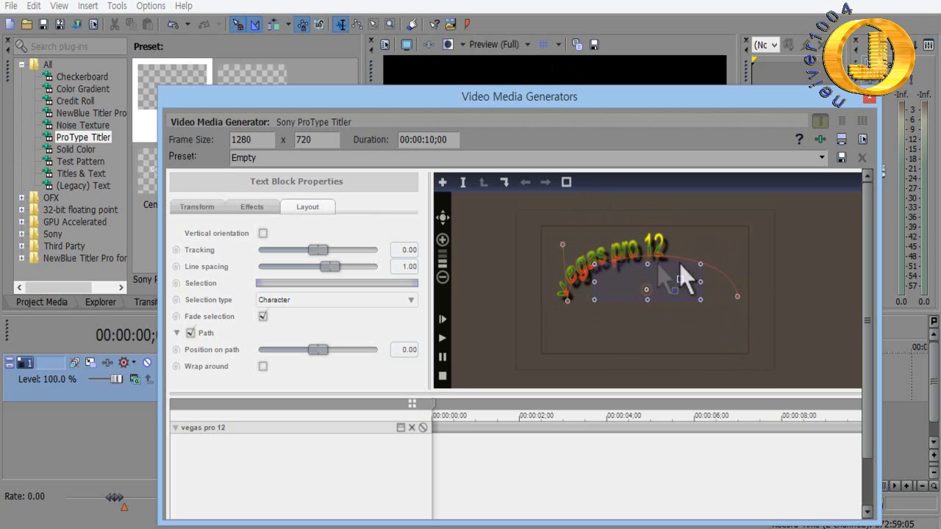
pyautogui.click(737, 297)
pyautogui.moveTo(730, 237)
pyautogui.mouseDown()
pyautogui.moveTo(758, 248)
pyautogui.moveTo(760, 265)
pyautogui.moveTo(744, 263)
pyautogui.moveTo(747, 239)
pyautogui.mouseUp()
pyautogui.click(645, 257)
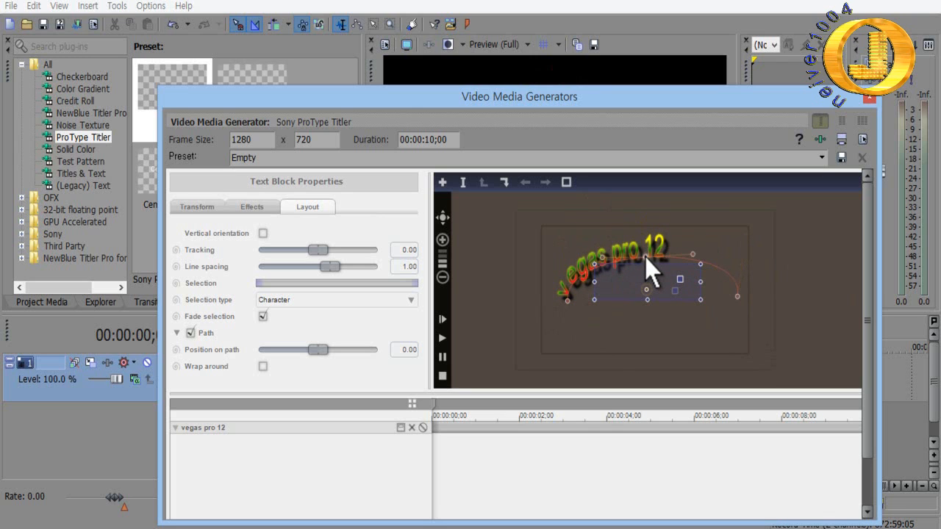
# - Add a control point on each side of the arch and pull both path ends down near the safe area's lower edge
pyautogui.click(570, 287)
pyautogui.moveTo(726, 275); pyautogui.dragTo(714, 330)
pyautogui.moveTo(568, 300); pyautogui.dragTo(582, 354)
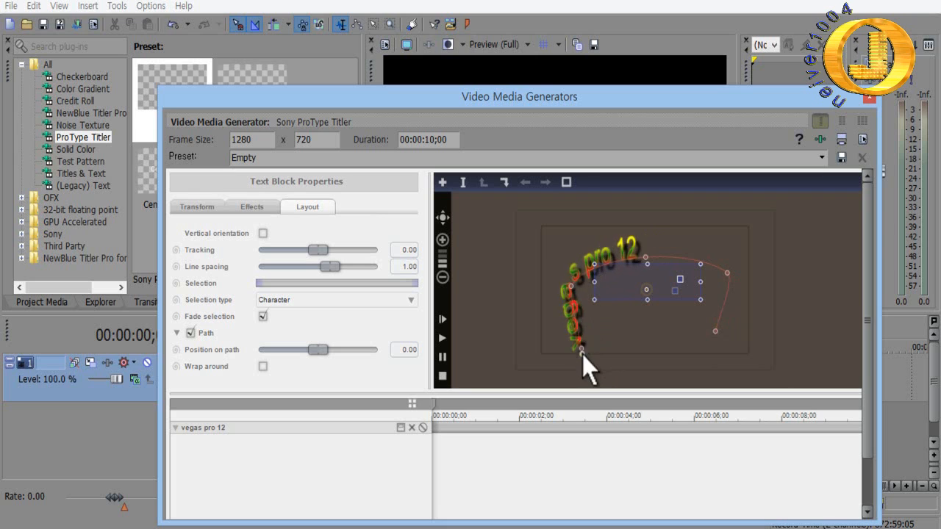
# - Move the arch's side points inward and adjust its lower ends and handles to form a rounded horseshoe path
pyautogui.moveTo(570, 286); pyautogui.dragTo(581, 291)
pyautogui.moveTo(581, 292); pyautogui.dragTo(575, 286)
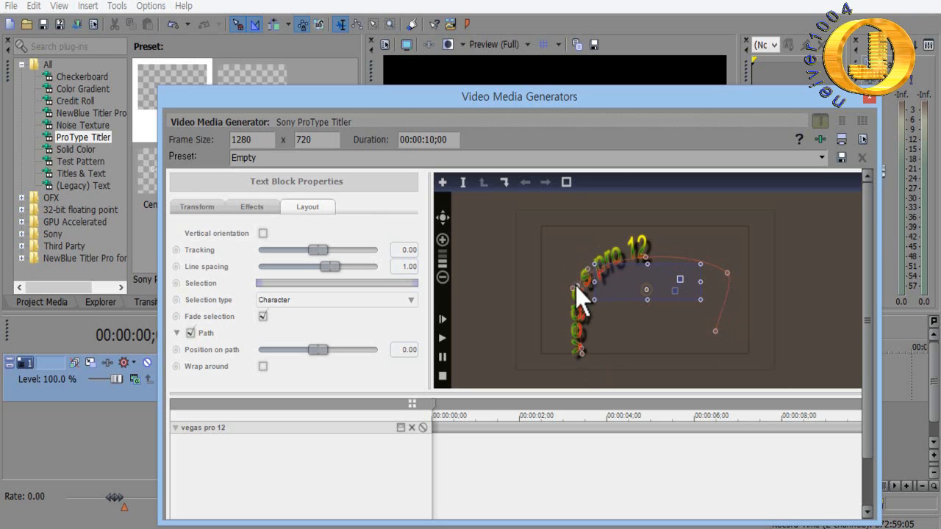
pyautogui.moveTo(727, 274); pyautogui.dragTo(709, 281)
pyautogui.moveTo(715, 331); pyautogui.dragTo(733, 347)
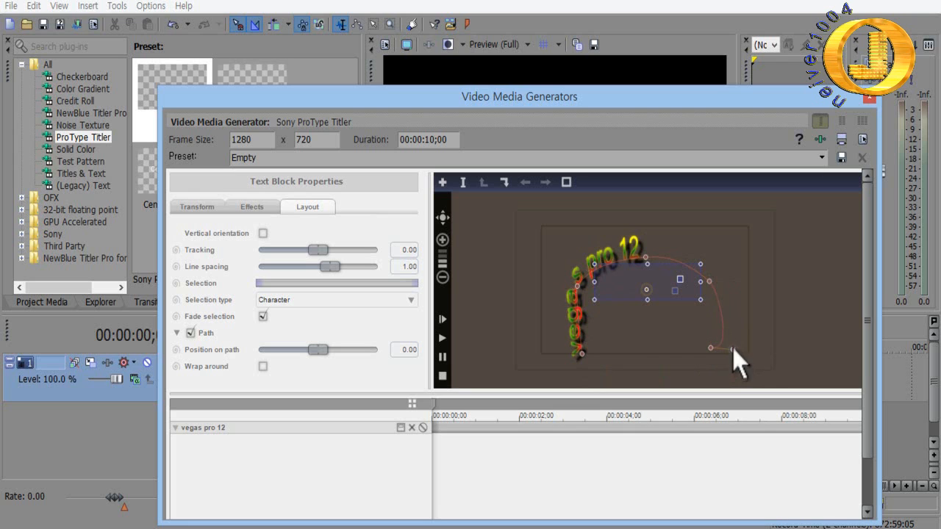
pyautogui.moveTo(581, 356); pyautogui.dragTo(557, 350)
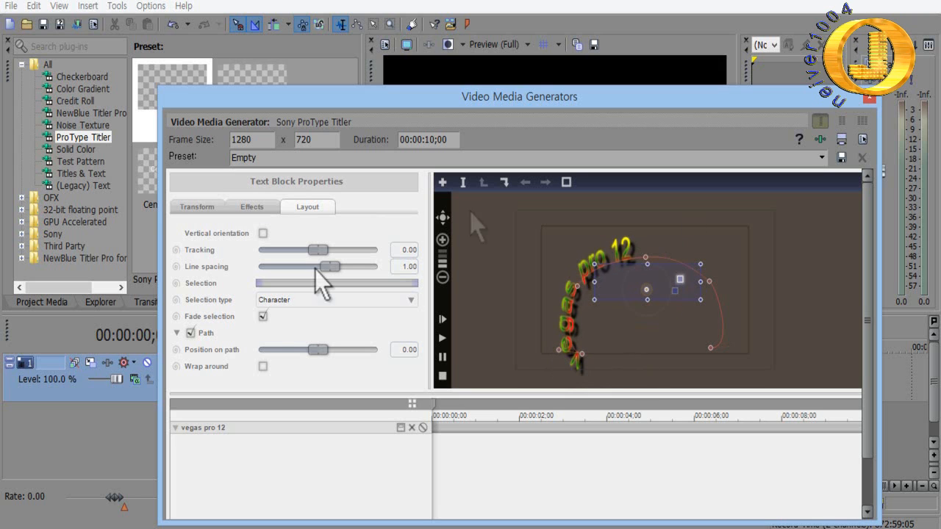
# - Set the position on path to -0.56 and round the path toward a circle by raising its crown and drawing its ends inward
pyautogui.moveTo(322, 351)
pyautogui.mouseDown()
pyautogui.moveTo(333, 357)
pyautogui.moveTo(308, 350)
pyautogui.mouseUp()
pyautogui.moveTo(580, 355); pyautogui.dragTo(593, 341)
pyautogui.click(646, 257)
pyautogui.moveTo(648, 255); pyautogui.dragTo(649, 239)
pyautogui.click(709, 348)
pyautogui.moveTo(708, 348); pyautogui.dragTo(666, 353)
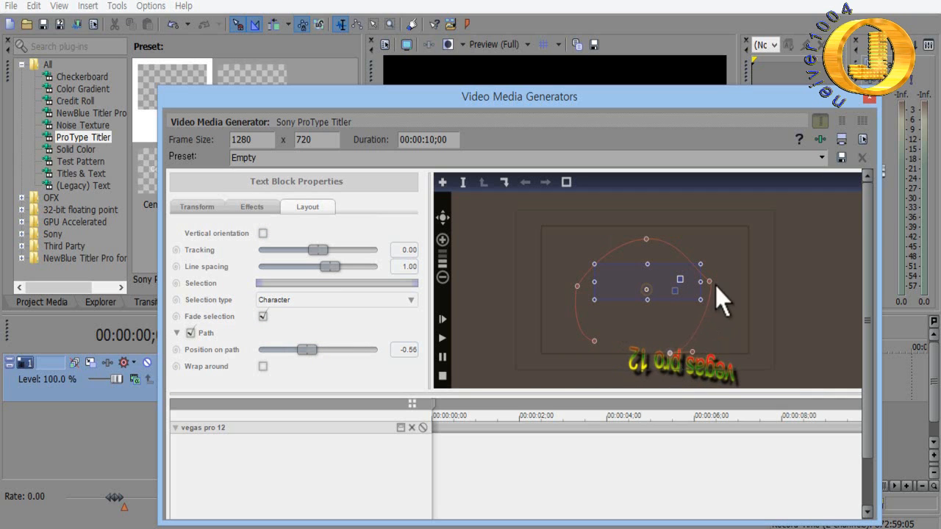
pyautogui.moveTo(709, 282); pyautogui.dragTo(719, 305)
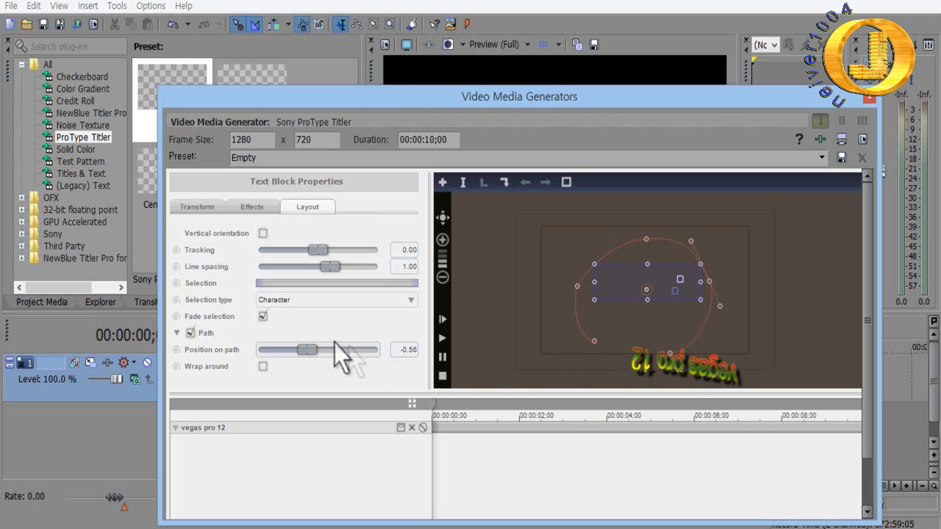
# - Slide the title along the path, turn on wrap around, and set the position on path to -0.17
pyautogui.moveTo(310, 351)
pyautogui.mouseDown()
pyautogui.moveTo(342, 349)
pyautogui.moveTo(289, 348)
pyautogui.moveTo(324, 358)
pyautogui.mouseUp()
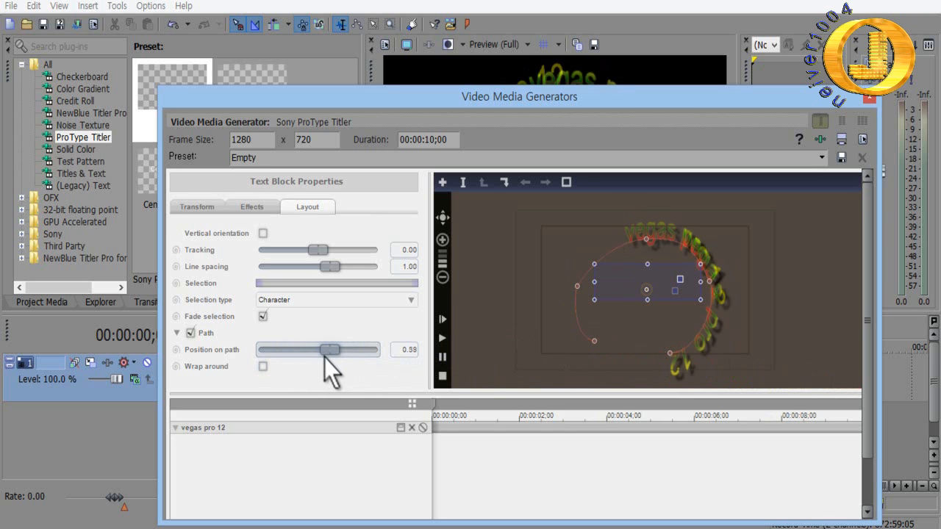
pyautogui.click(262, 367)
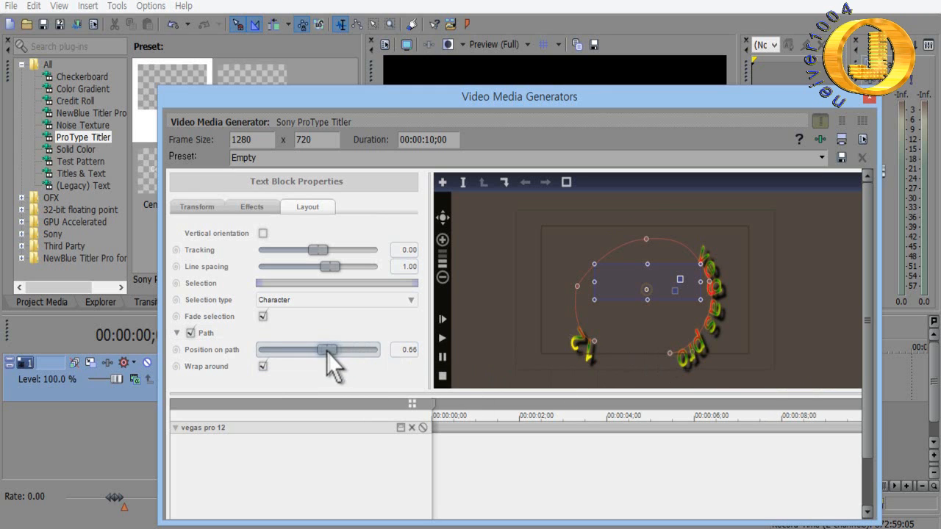
pyautogui.moveTo(314, 351)
pyautogui.mouseDown()
pyautogui.moveTo(300, 350)
pyautogui.moveTo(316, 353)
pyautogui.mouseUp()
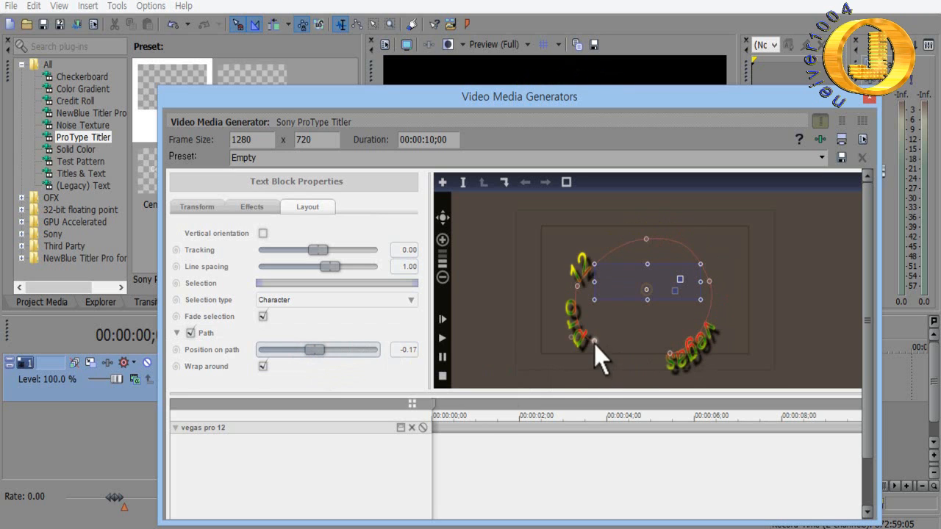
# - Bring the path's two ends together at the base of the loop and set the position on path to 0.21
pyautogui.moveTo(595, 342)
pyautogui.mouseDown()
pyautogui.moveTo(622, 358)
pyautogui.moveTo(606, 357)
pyautogui.moveTo(640, 359)
pyautogui.moveTo(599, 360)
pyautogui.moveTo(598, 350)
pyautogui.mouseUp()
pyautogui.moveTo(576, 319); pyautogui.dragTo(635, 362)
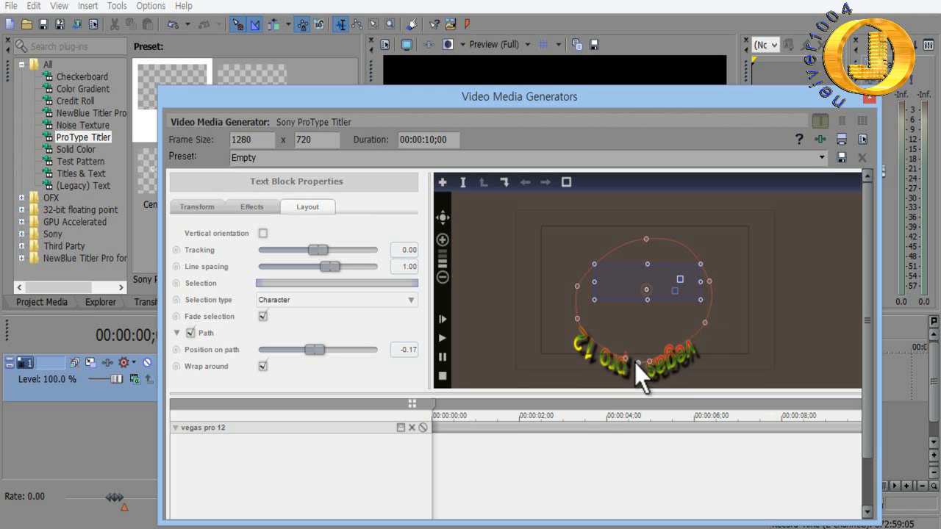
pyautogui.moveTo(316, 350); pyautogui.dragTo(361, 364)
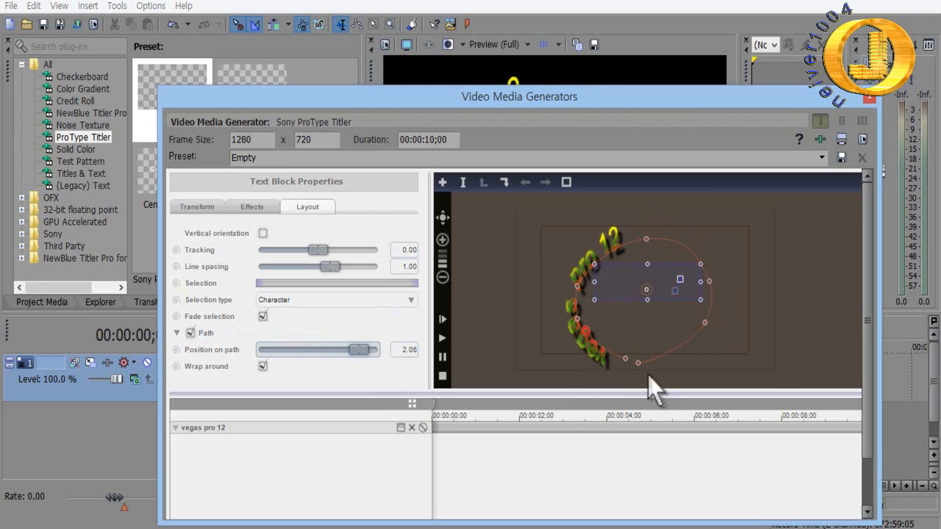
pyautogui.moveTo(639, 364); pyautogui.dragTo(632, 362)
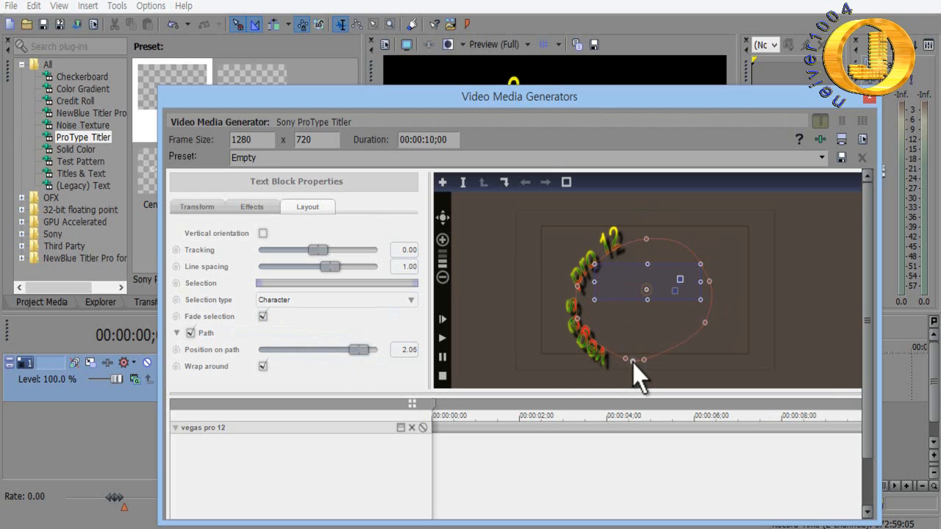
pyautogui.moveTo(358, 350); pyautogui.dragTo(323, 357)
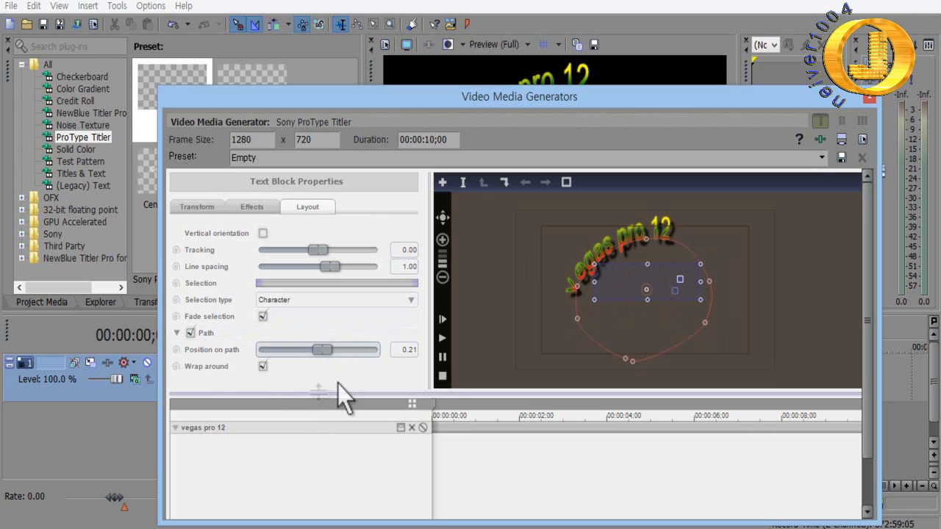
# - Review the text block's effects and transform properties, and the preview's background and default font settings
pyautogui.click(248, 205)
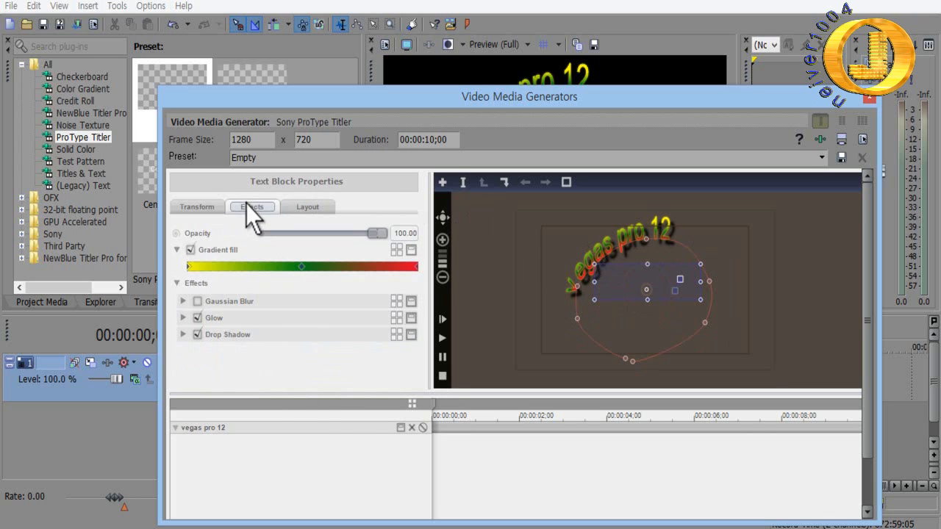
pyautogui.click(207, 207)
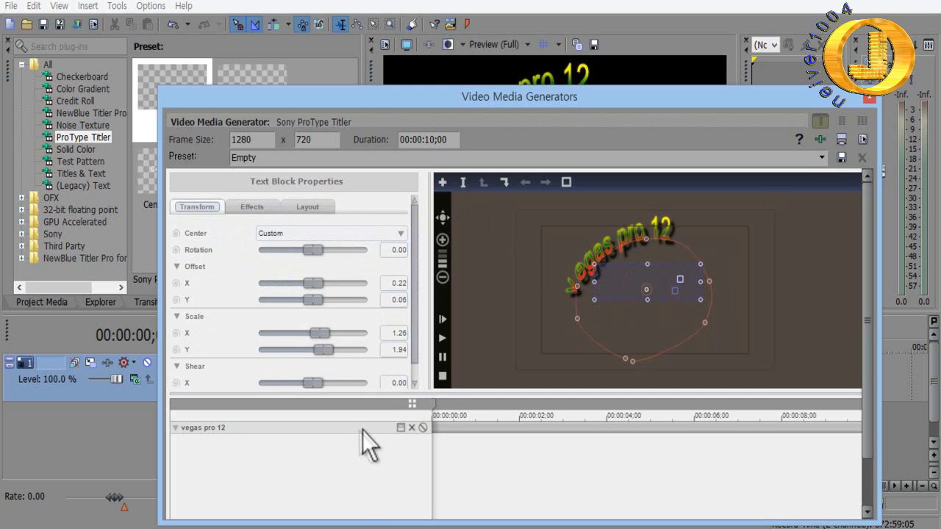
pyautogui.click(757, 273)
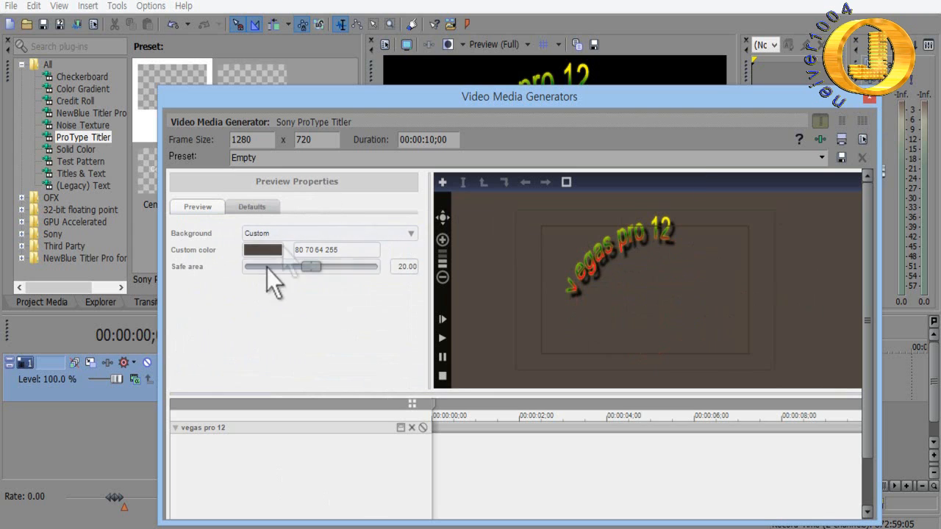
pyautogui.click(251, 207)
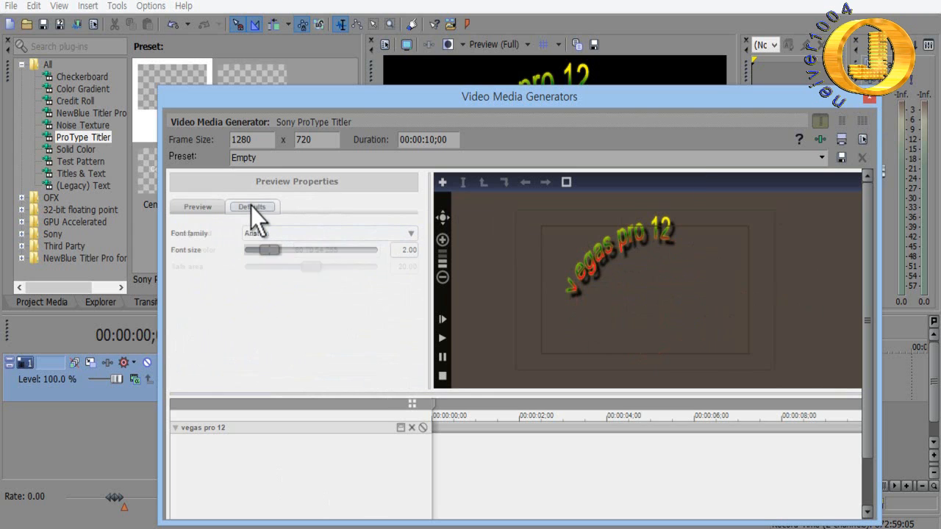
pyautogui.click(571, 291)
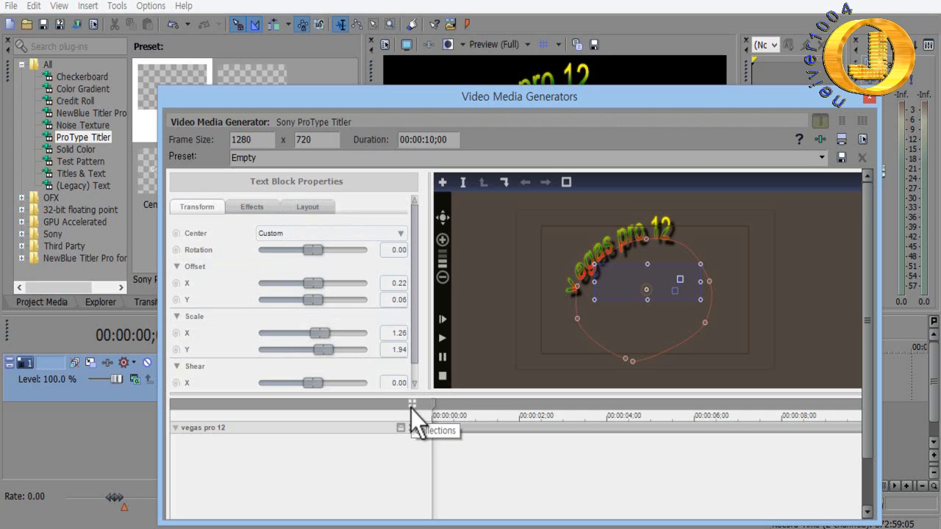
pyautogui.click(781, 294)
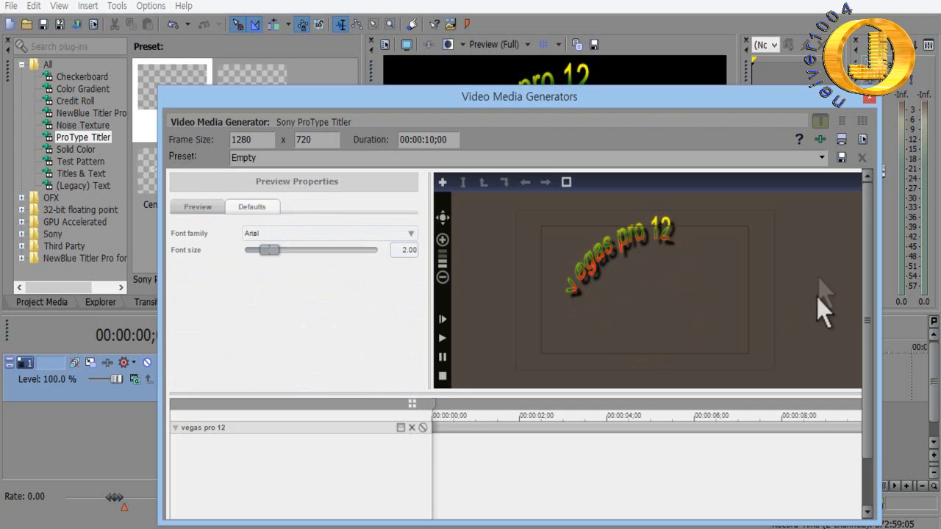
# - Add an Empty ProType Titler event on a new track below the first title and insert the Rolling Glow and Enlarge collection
pyautogui.click(869, 95)
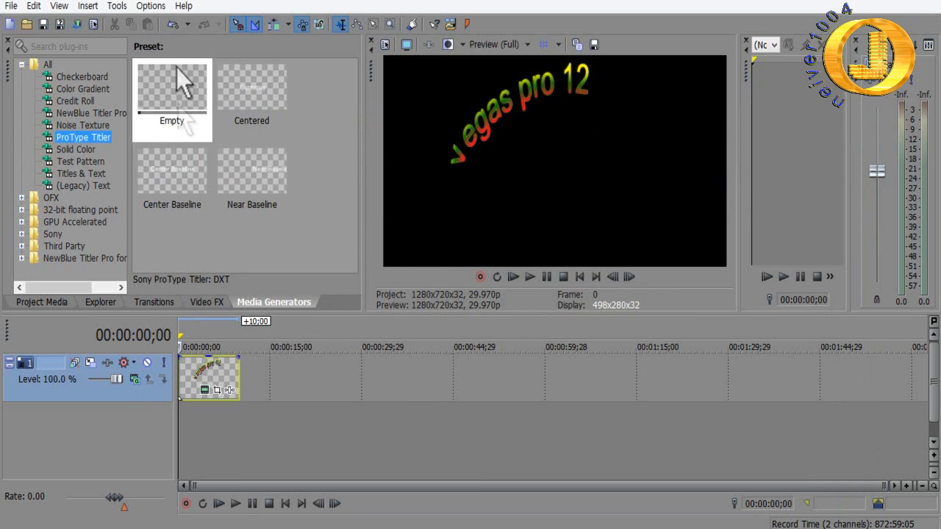
pyautogui.moveTo(185, 90); pyautogui.dragTo(247, 426)
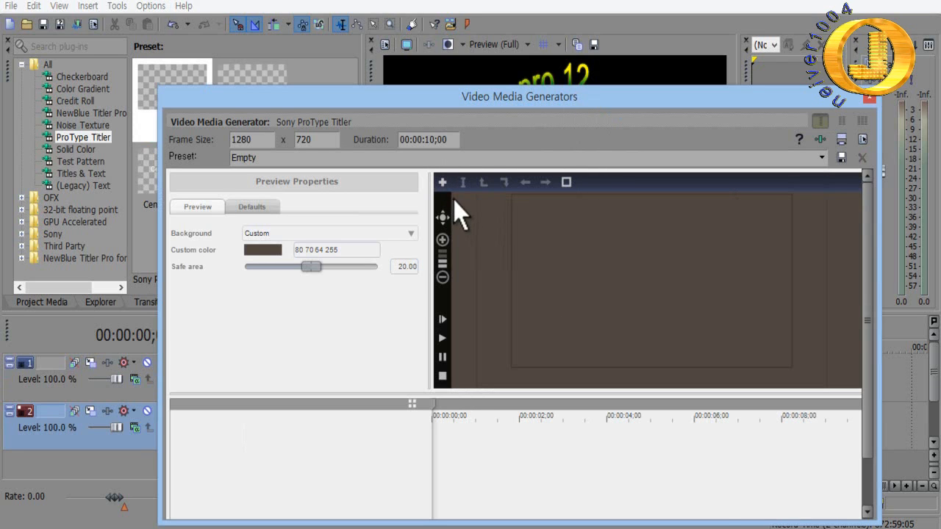
pyautogui.click(411, 404)
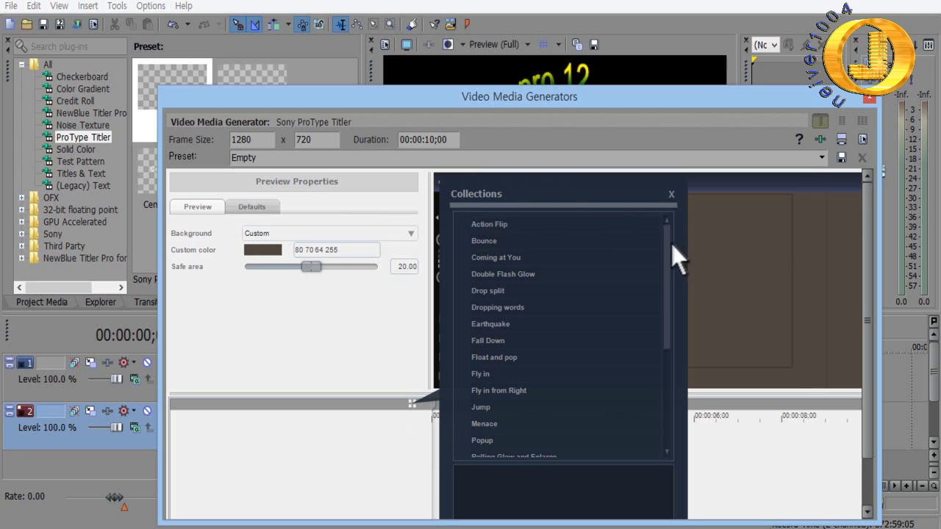
pyautogui.moveTo(671, 261); pyautogui.dragTo(662, 390)
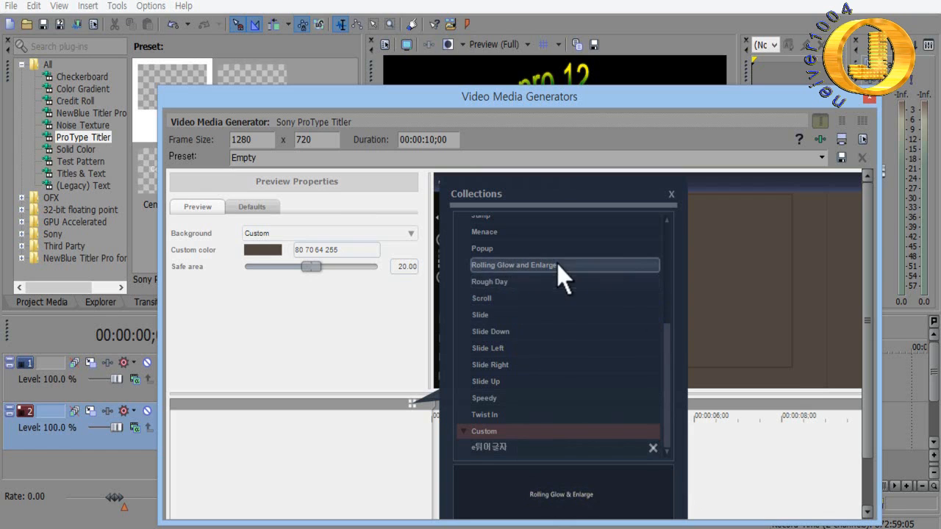
pyautogui.click(484, 318)
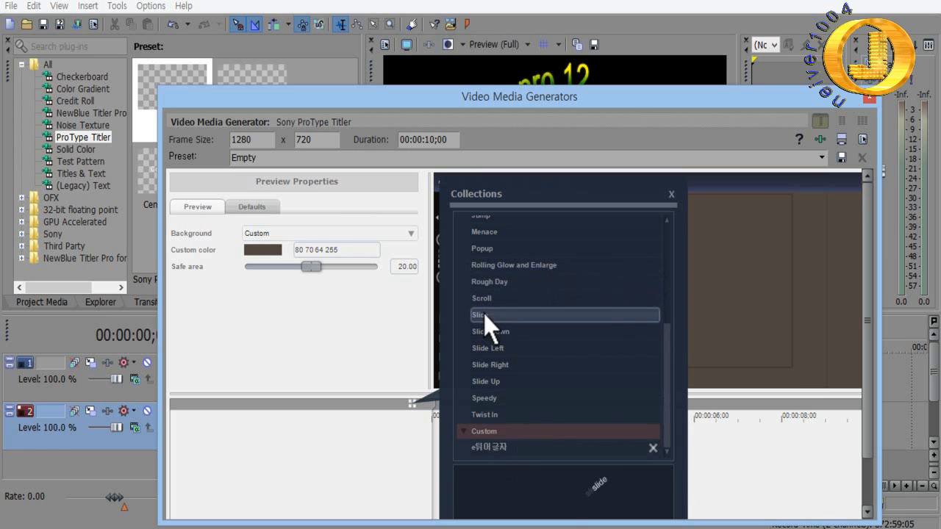
pyautogui.click(487, 332)
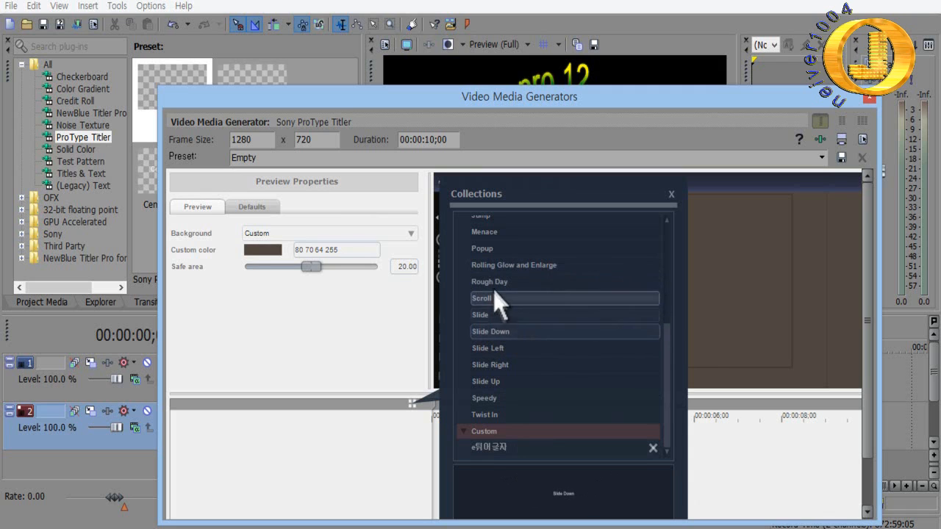
pyautogui.click(499, 266)
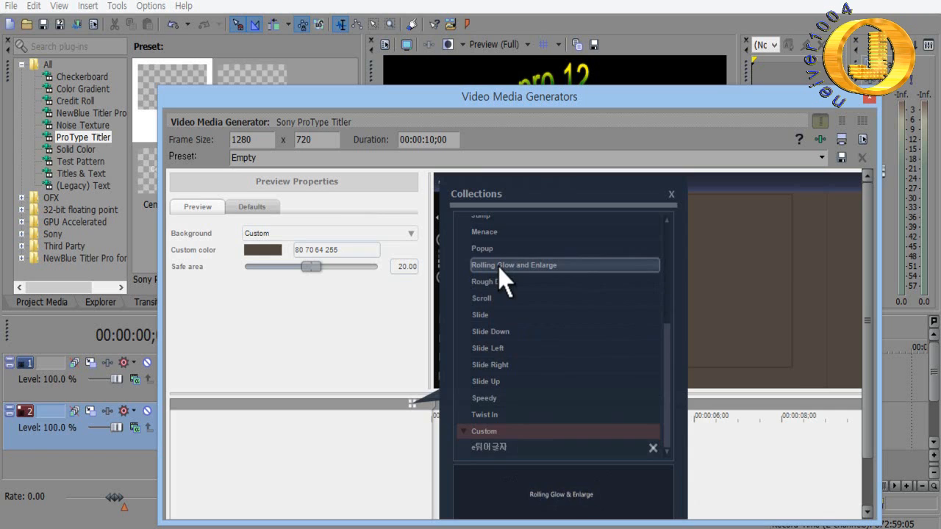
pyautogui.doubleClick(500, 266)
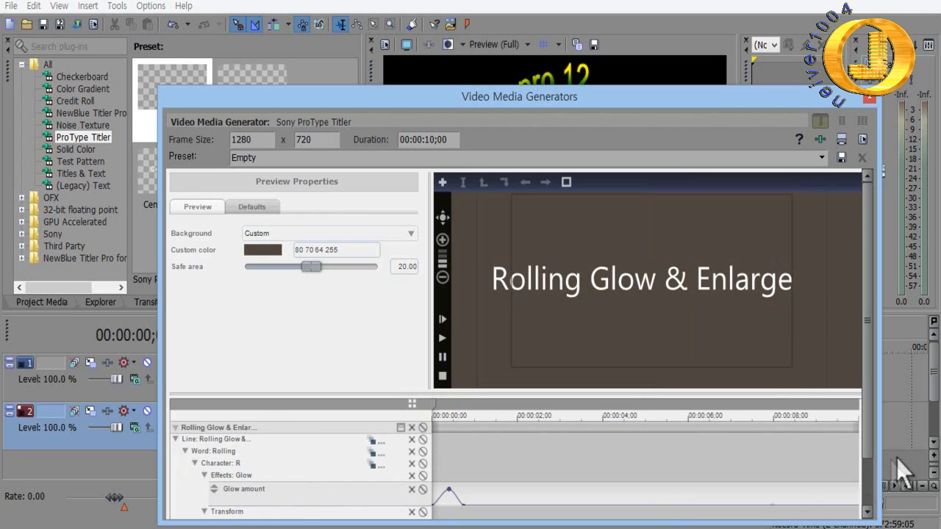
# - Examine the collection's glow and scale curves and play back the rolling glow animation
pyautogui.moveTo(866, 433); pyautogui.dragTo(865, 486)
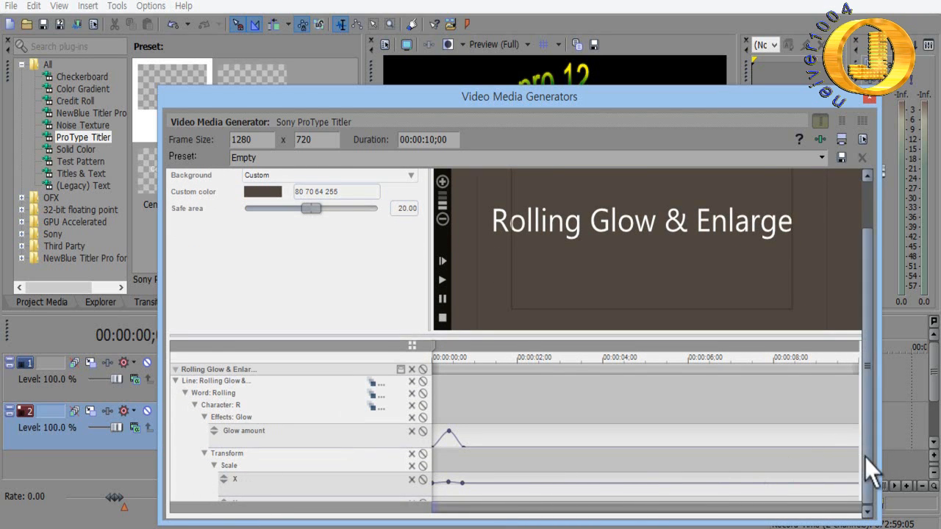
pyautogui.moveTo(866, 457); pyautogui.dragTo(868, 403)
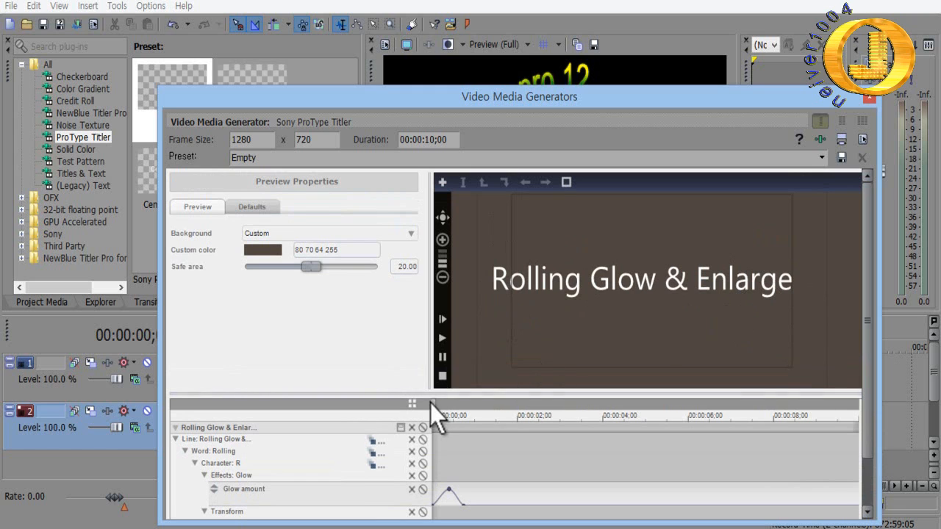
pyautogui.click(440, 339)
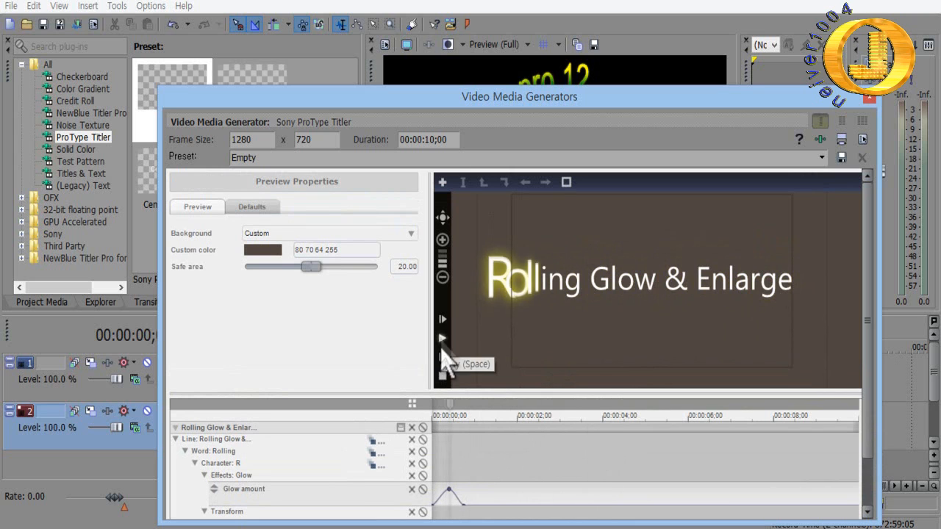
pyautogui.click(443, 375)
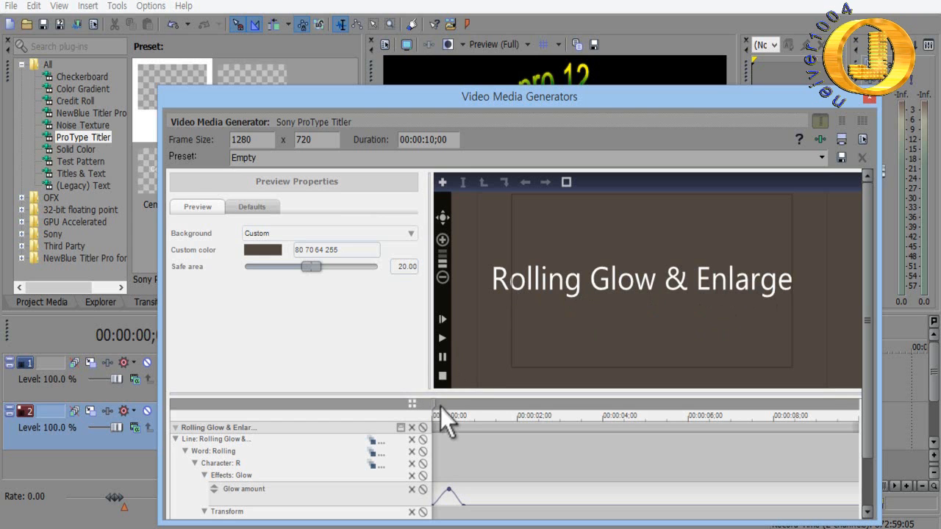
pyautogui.click(442, 339)
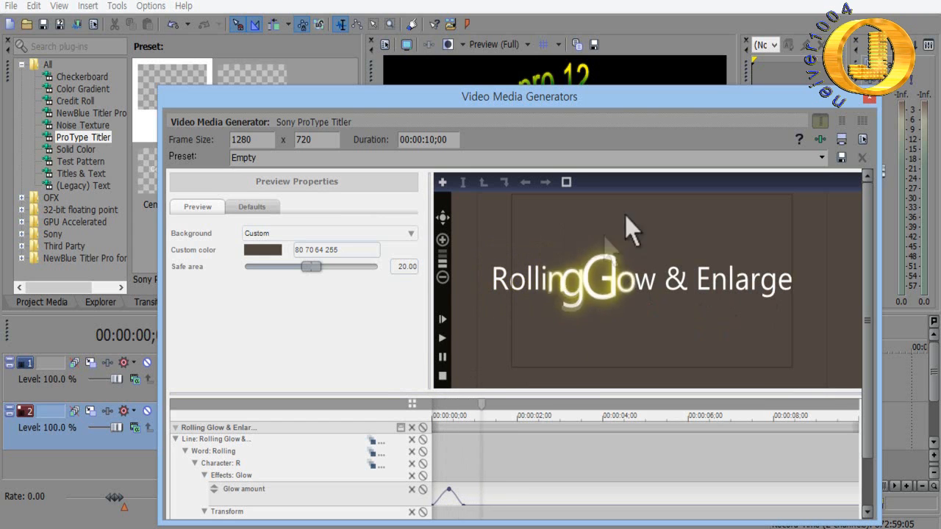
pyautogui.click(442, 376)
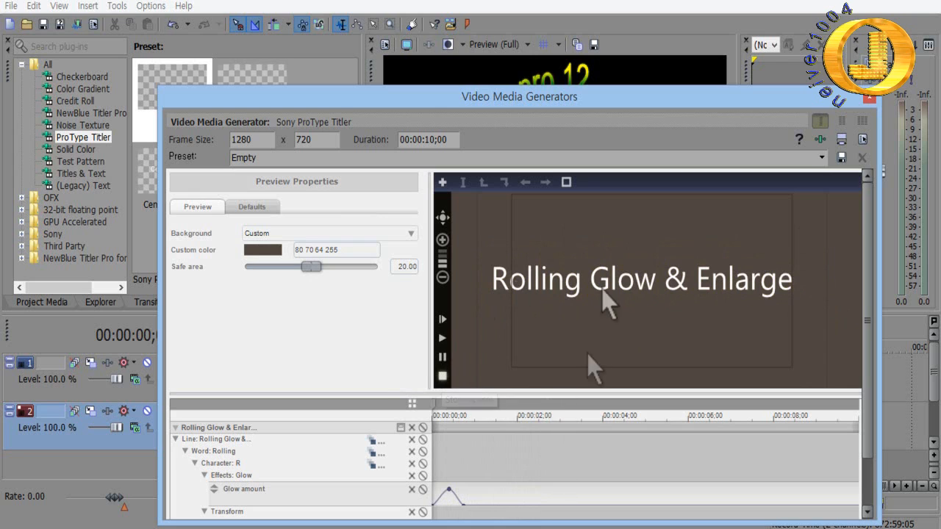
# - Resize the "Rolling Glow & Enlarge" text block to a scale of about 1.06 in X and 1.21 in Y
pyautogui.click(560, 288)
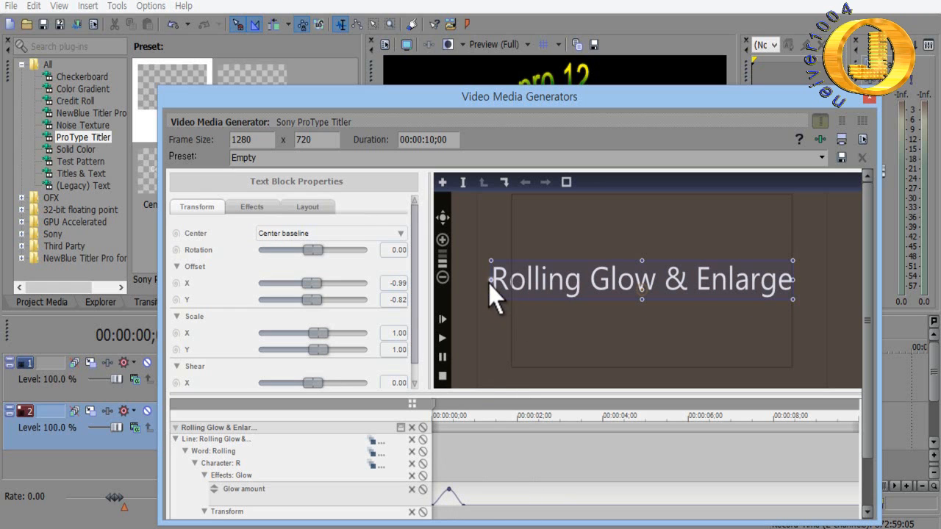
pyautogui.moveTo(491, 300); pyautogui.dragTo(515, 309)
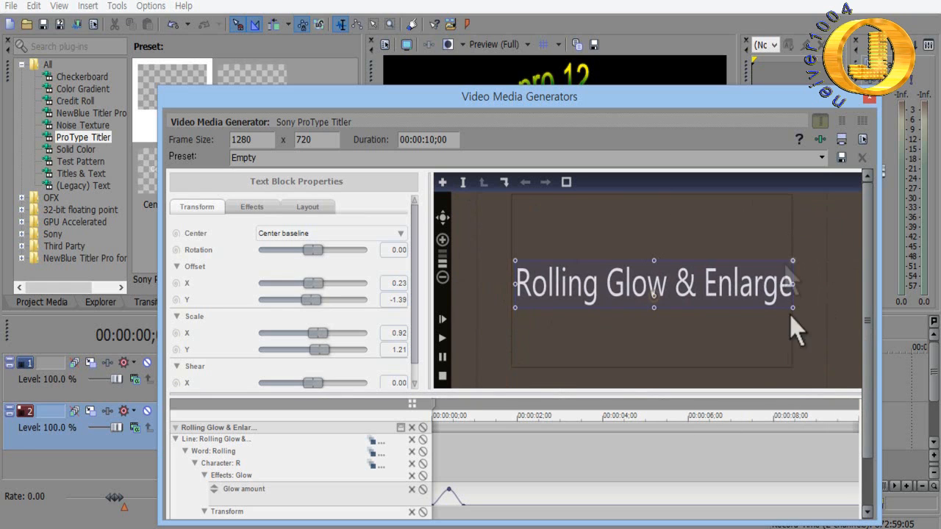
pyautogui.moveTo(514, 284); pyautogui.dragTo(493, 283)
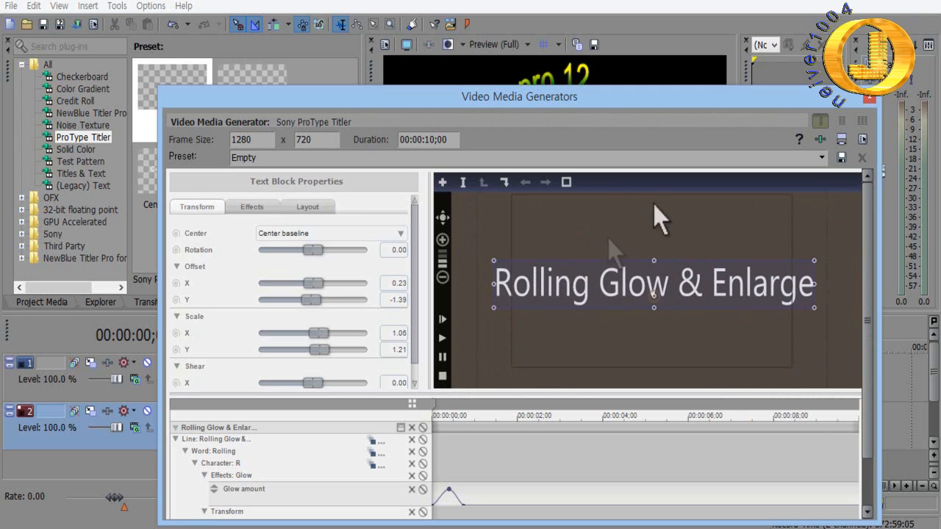
# - Replace the entire "Rolling Glow & Enlarge" text with "vegas pro 12" and play back its animation
pyautogui.click(462, 183)
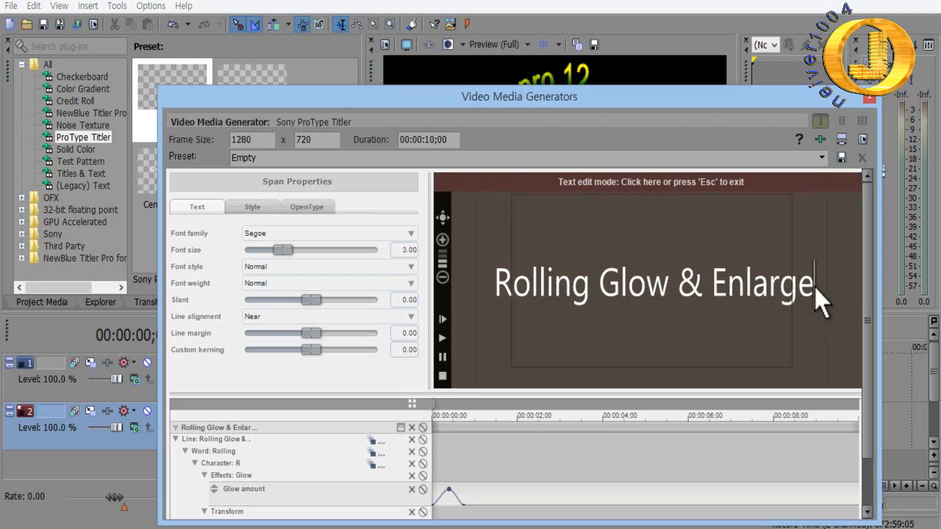
pyautogui.moveTo(814, 290); pyautogui.dragTo(507, 286)
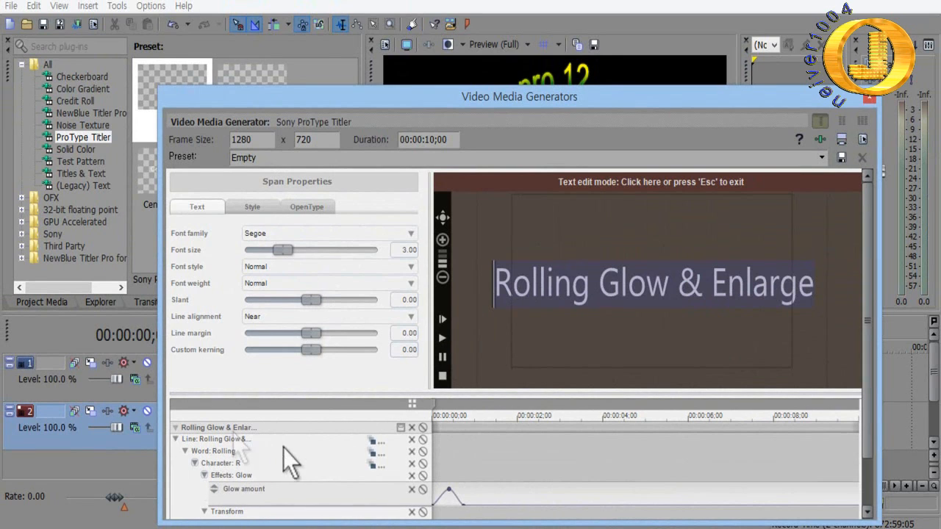
pyautogui.write('v')
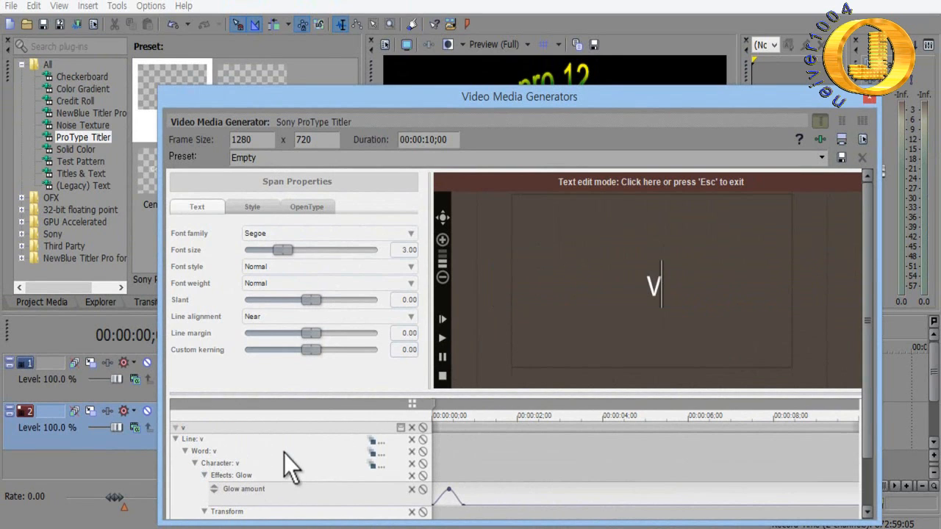
pyautogui.write('egas ')
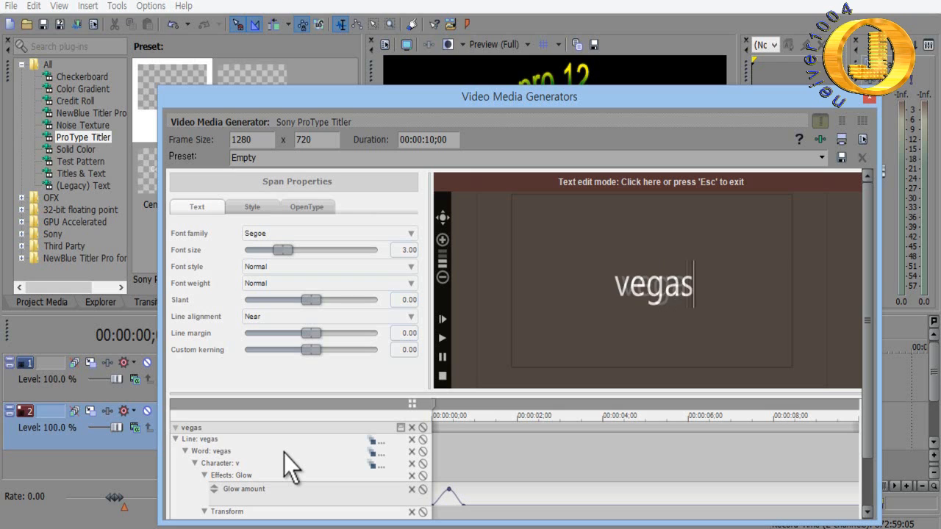
pyautogui.write('t')
pyautogui.press('BackSpace')
pyautogui.write('pro')
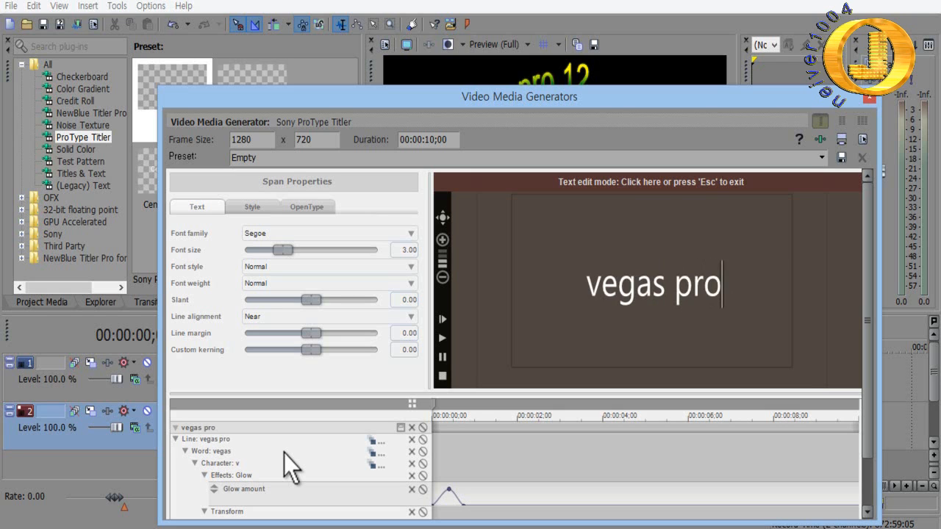
pyautogui.write(' 12')
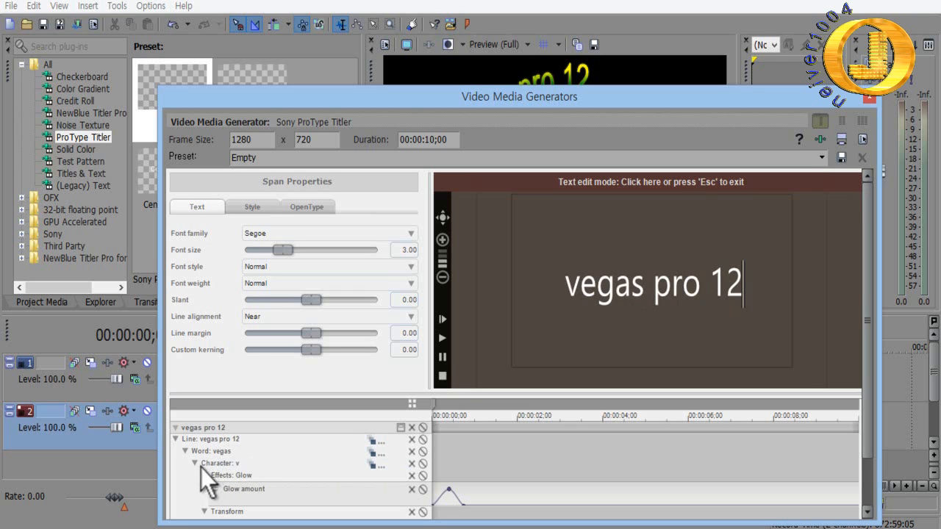
pyautogui.click(725, 180)
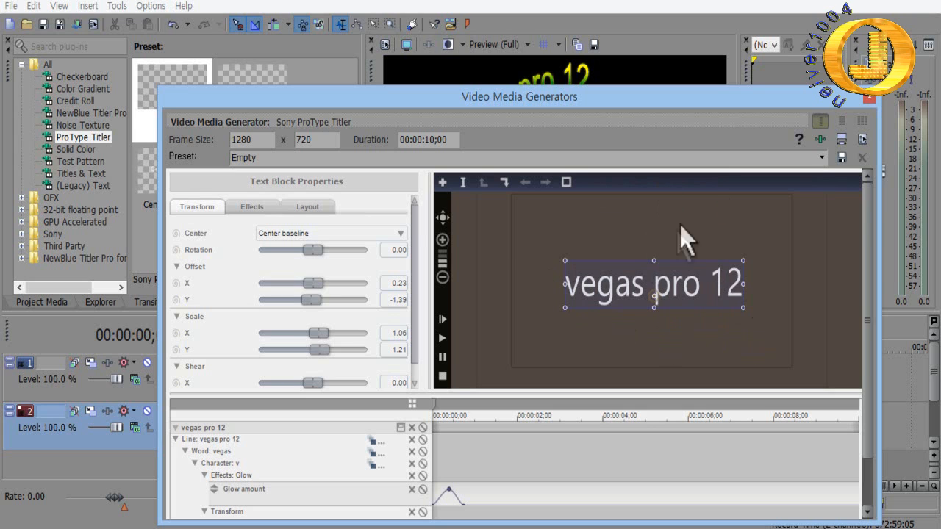
pyautogui.click(711, 228)
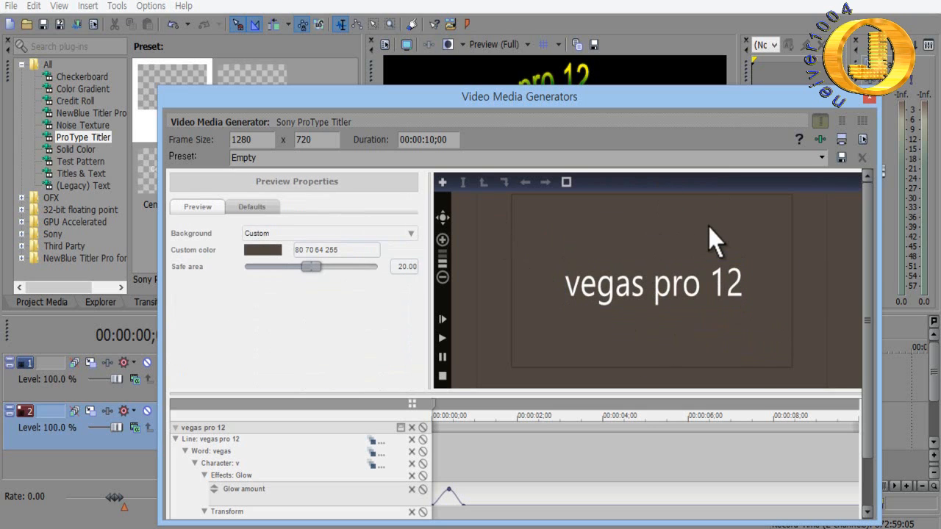
pyautogui.click(442, 340)
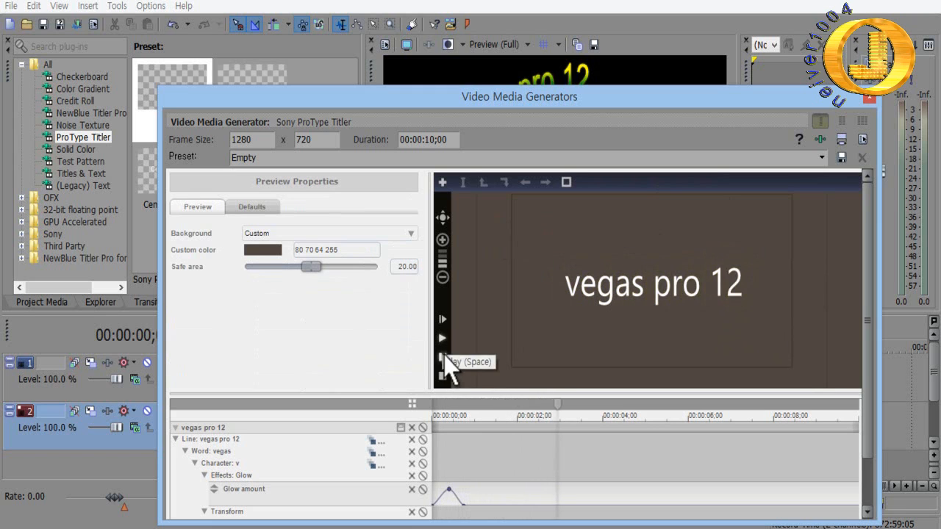
pyautogui.click(442, 376)
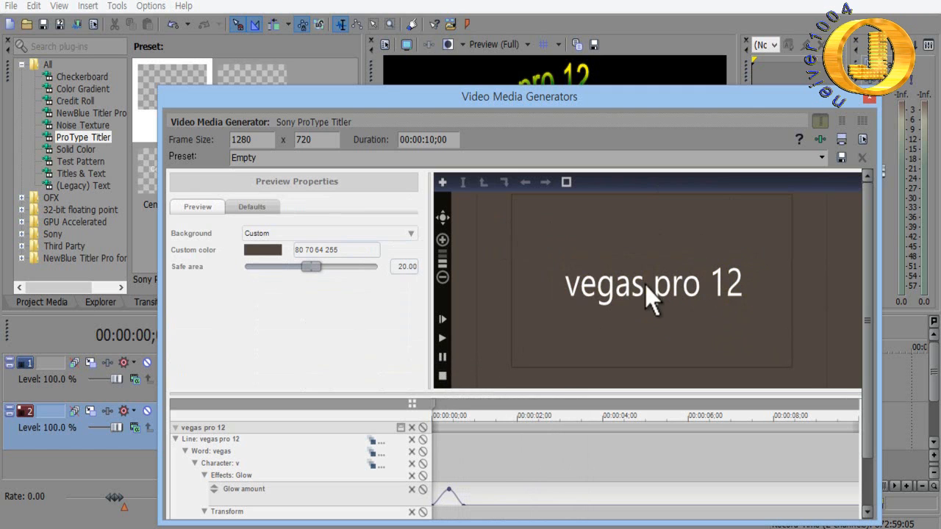
# - Raise the middle keyframe on the character's Scale X curve slightly to widen the enlarging letters
pyautogui.moveTo(868, 337); pyautogui.dragTo(866, 390)
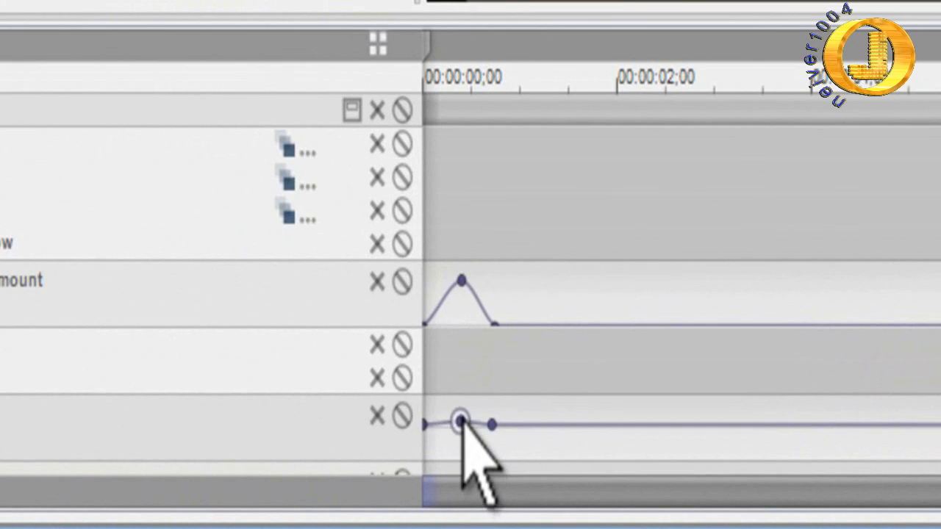
pyautogui.moveTo(451, 469); pyautogui.dragTo(452, 463)
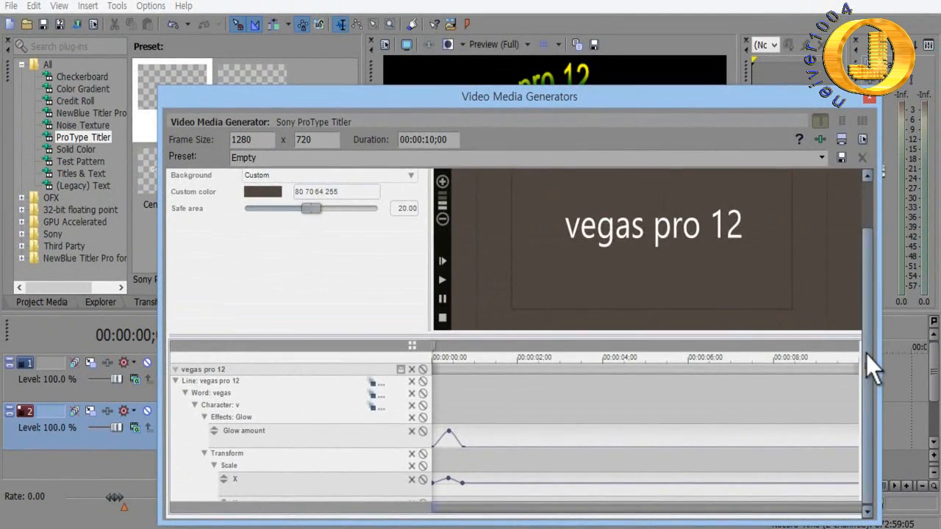
pyautogui.moveTo(867, 354); pyautogui.dragTo(866, 313)
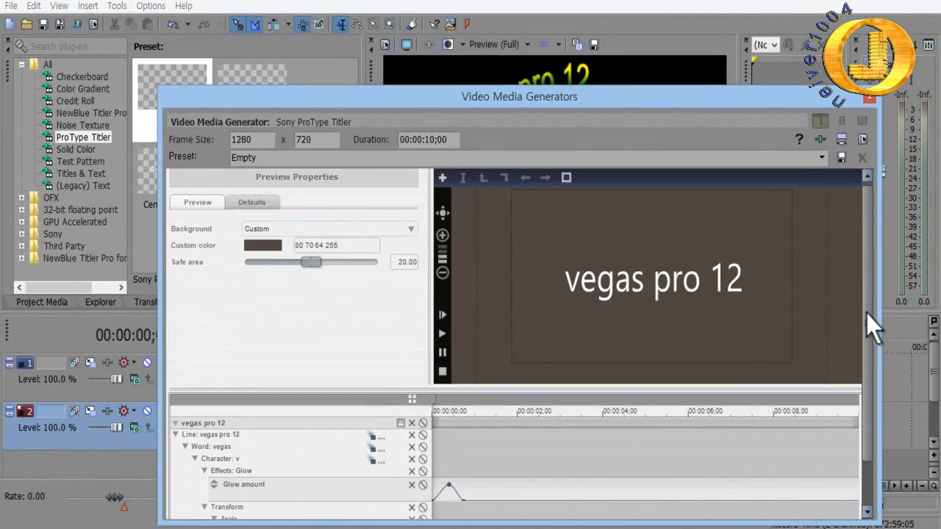
# - Scrub through the start of the title and play it back to check the widened rolling glow effect
pyautogui.moveTo(432, 402); pyautogui.dragTo(446, 423)
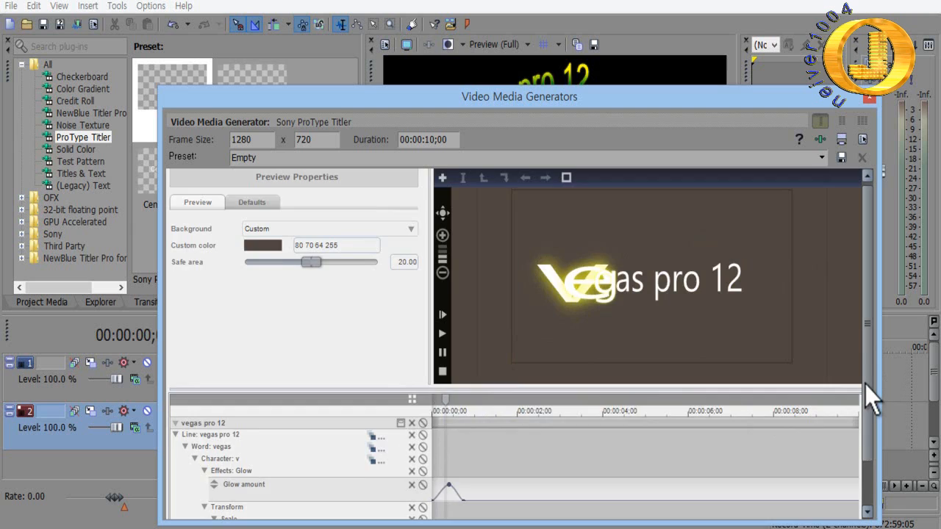
pyautogui.moveTo(865, 384); pyautogui.dragTo(867, 441)
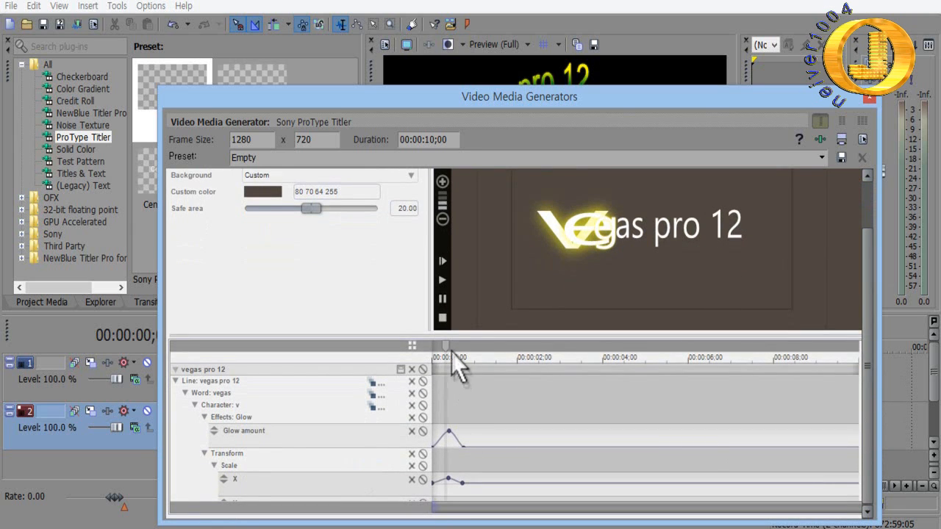
pyautogui.moveTo(446, 347); pyautogui.dragTo(432, 348)
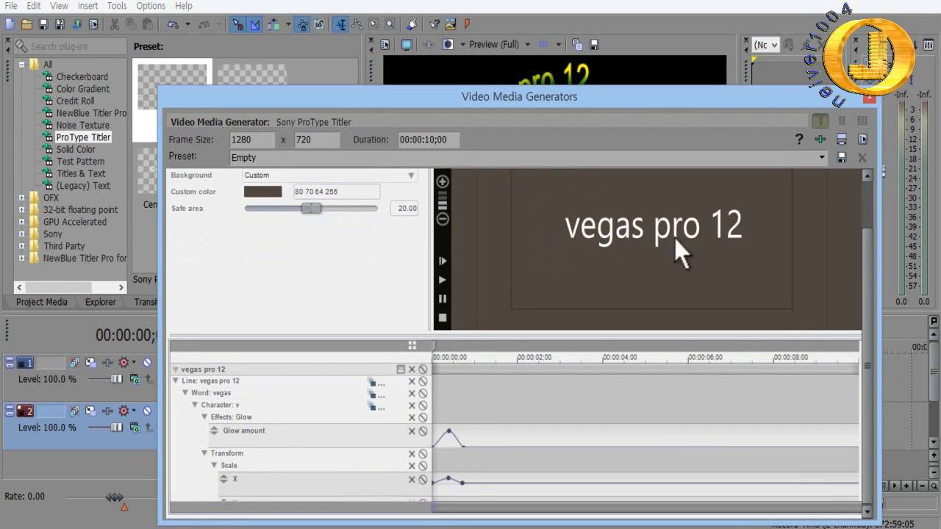
pyautogui.moveTo(865, 418)
pyautogui.mouseDown()
pyautogui.moveTo(867, 387)
pyautogui.moveTo(868, 413)
pyautogui.mouseUp()
pyautogui.moveTo(434, 348); pyautogui.dragTo(410, 368)
pyautogui.click(442, 281)
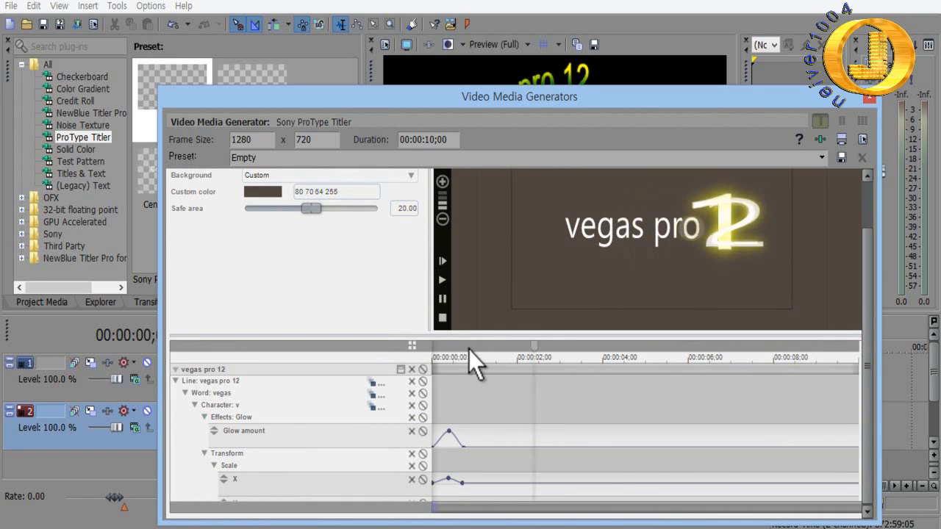
pyautogui.click(442, 299)
pyautogui.moveTo(867, 378); pyautogui.dragTo(866, 266)
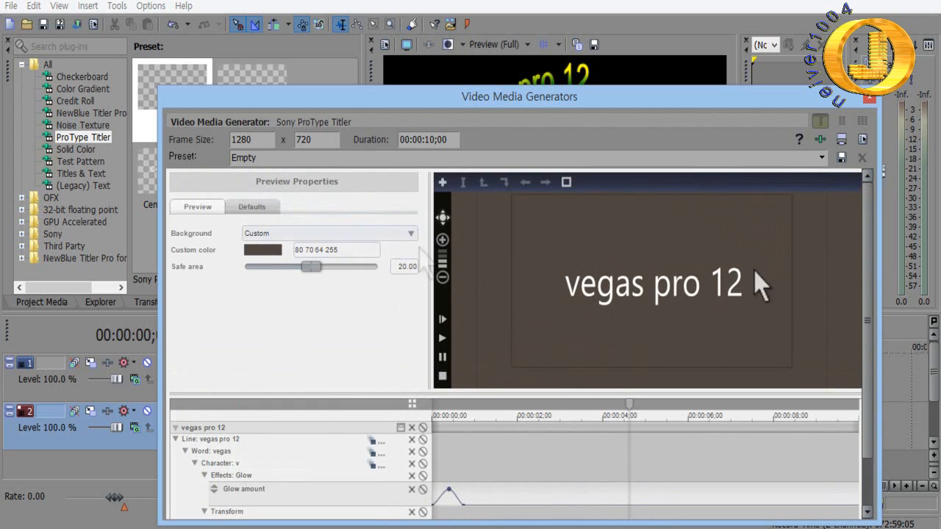
# - Select the "vegas pro 12" text block and enable keyframe automation for its Offset X
pyautogui.click(735, 292)
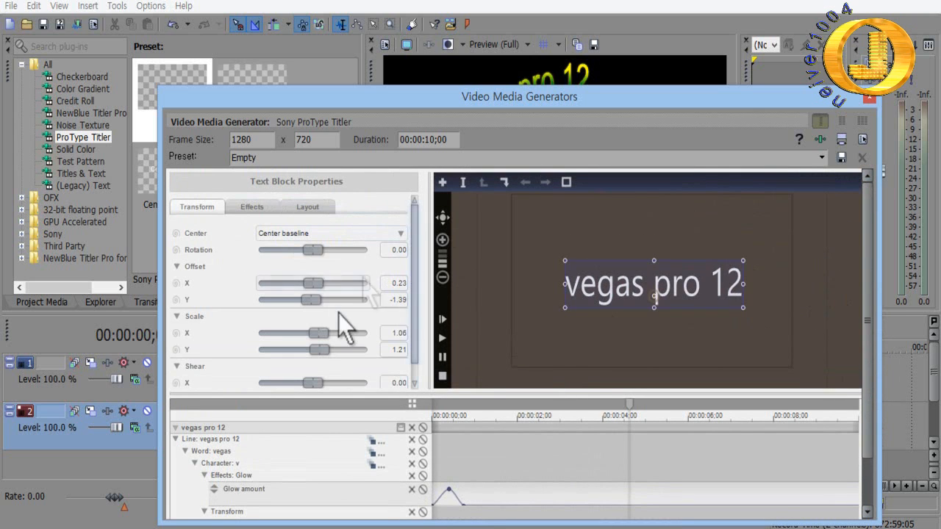
pyautogui.scroll(-1, 417, 353)
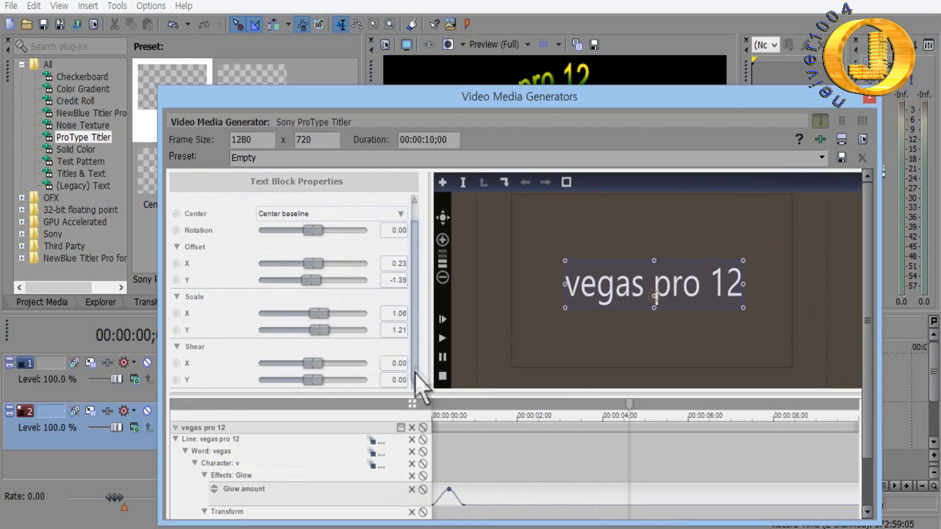
pyautogui.moveTo(868, 328); pyautogui.dragTo(869, 403)
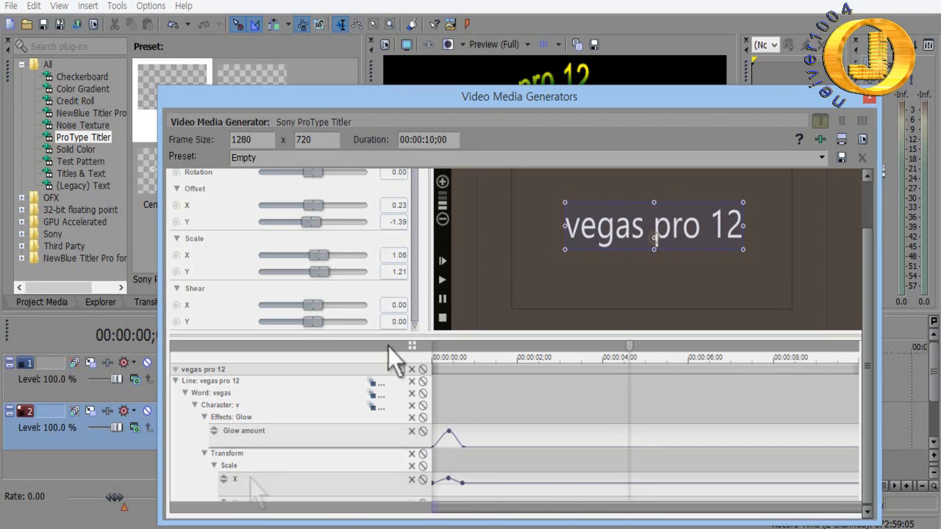
pyautogui.scroll(1, 413, 229)
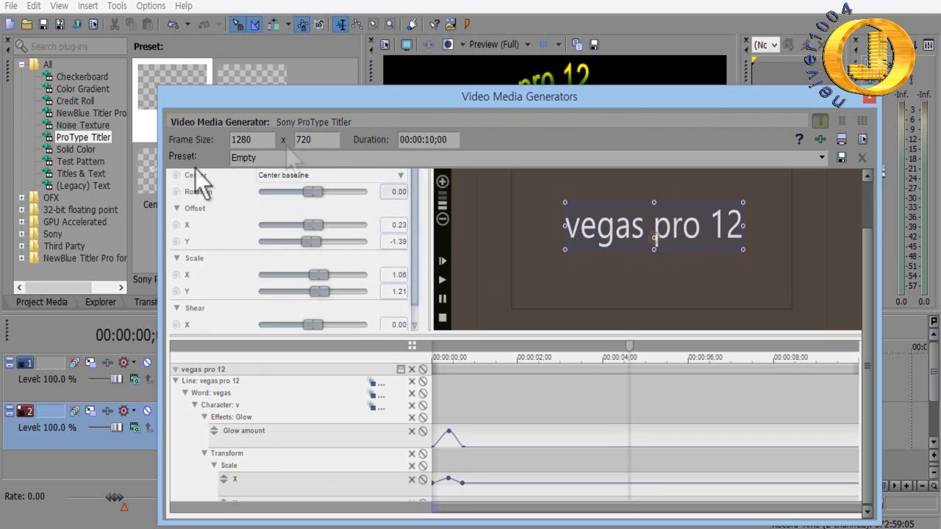
pyautogui.click(176, 225)
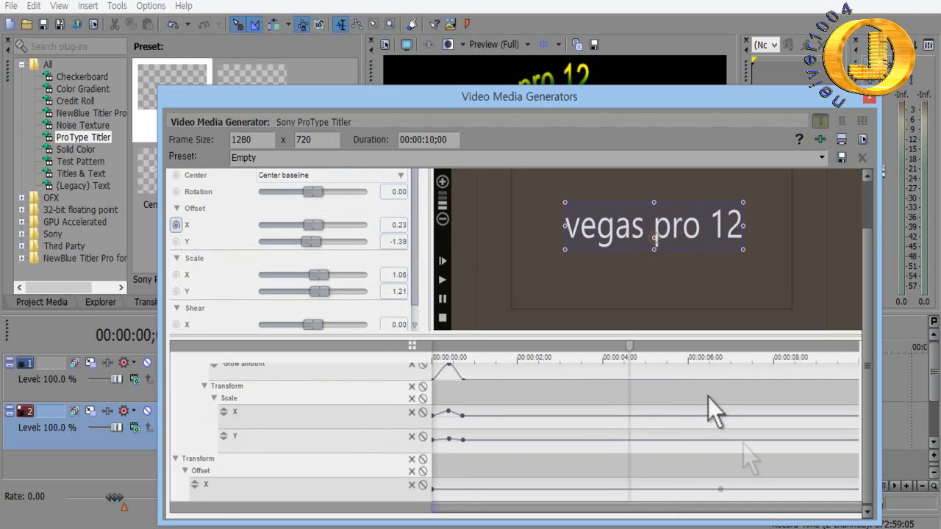
# - Start adding a curve on the Offset X track and preview curve types such as Parabola, Oscillator, TCB Spline, Sine, Noise and Pulse (Looped)
pyautogui.rightClick(632, 485)
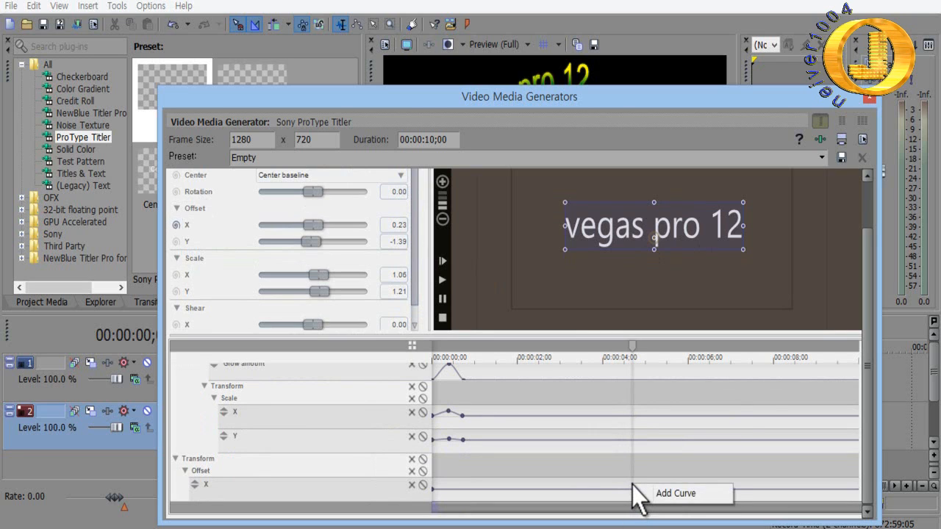
pyautogui.click(672, 494)
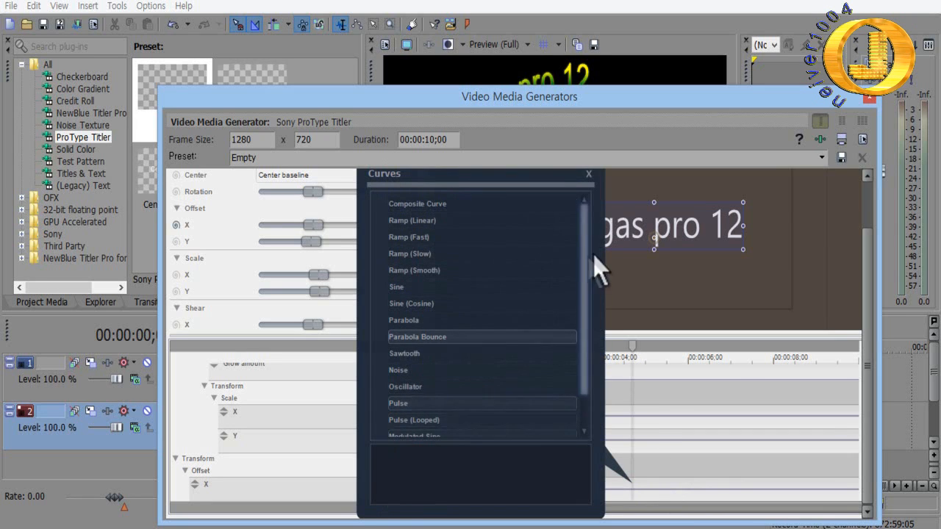
pyautogui.moveTo(585, 279); pyautogui.dragTo(585, 349)
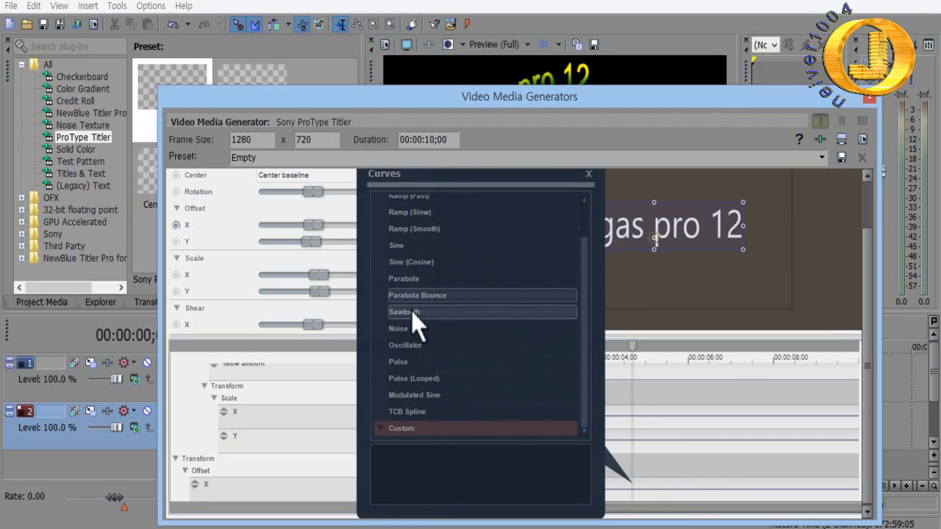
pyautogui.click(408, 286)
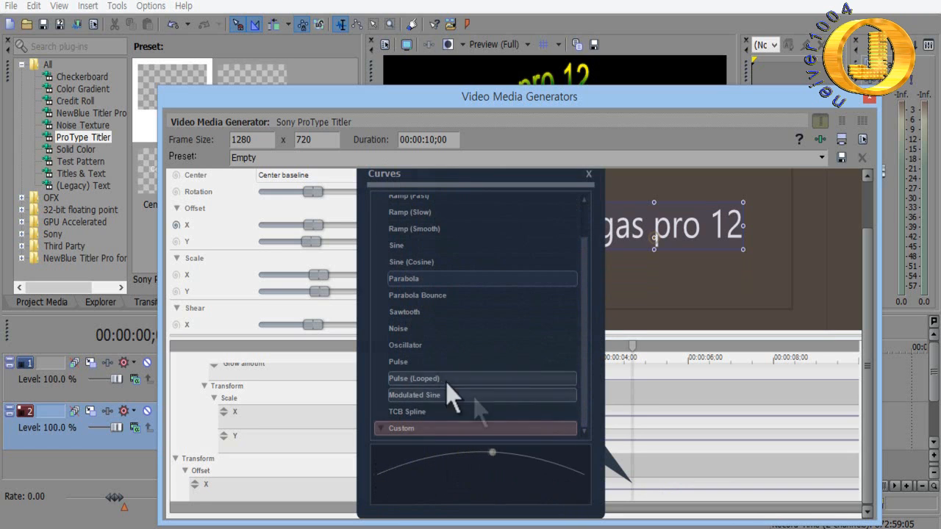
pyautogui.click(410, 347)
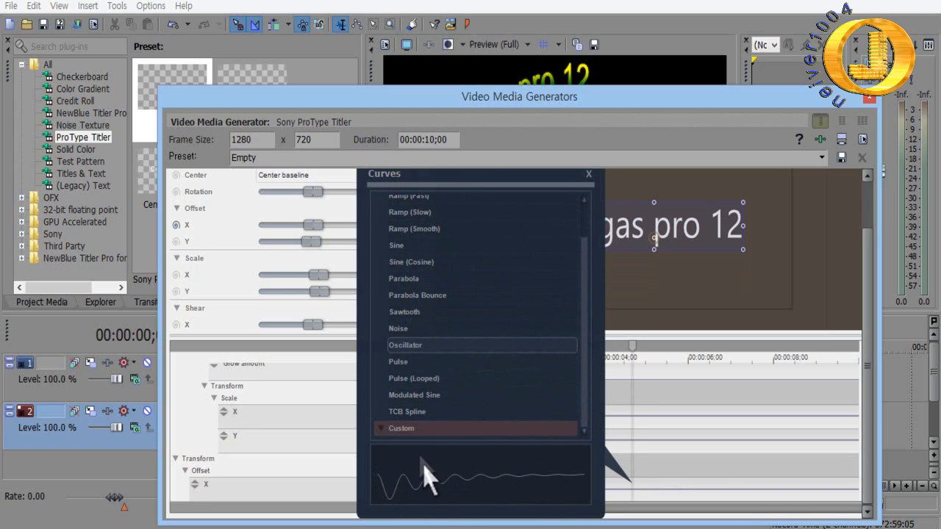
pyautogui.click(413, 413)
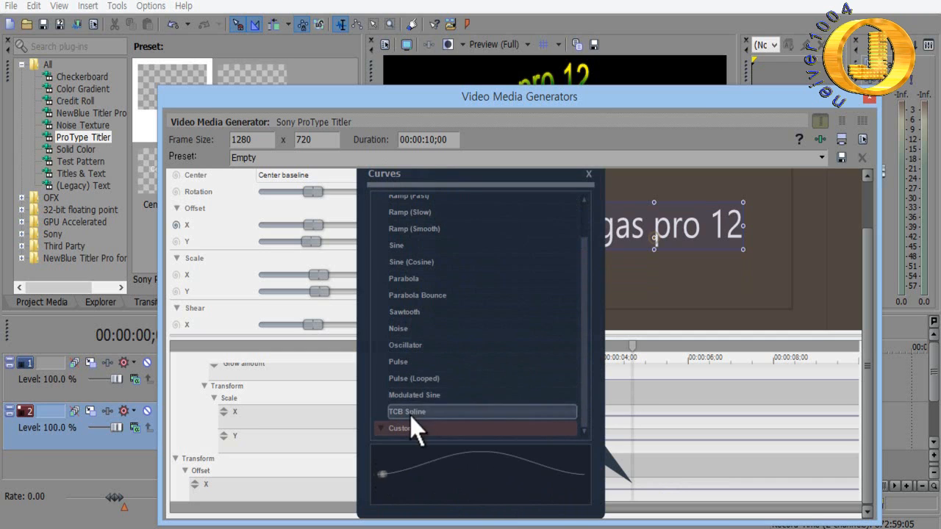
pyautogui.click(401, 246)
pyautogui.click(402, 262)
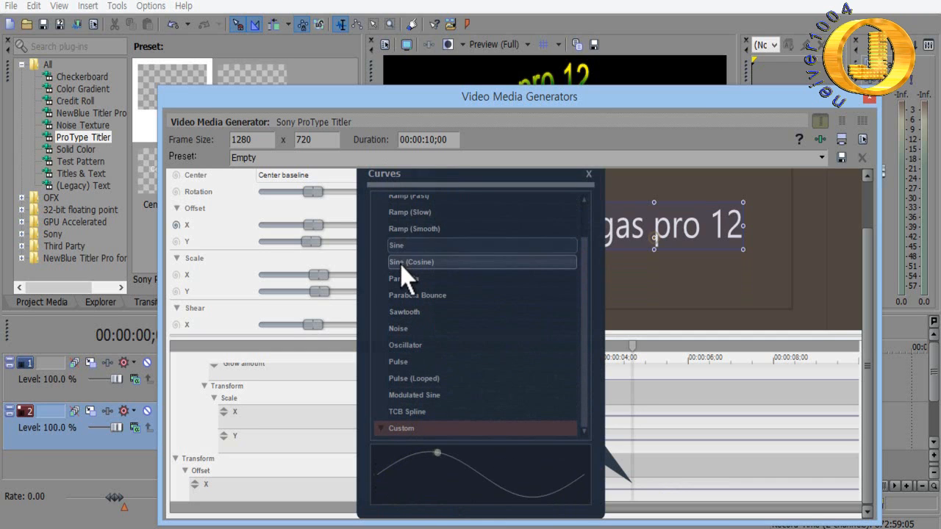
pyautogui.click(404, 280)
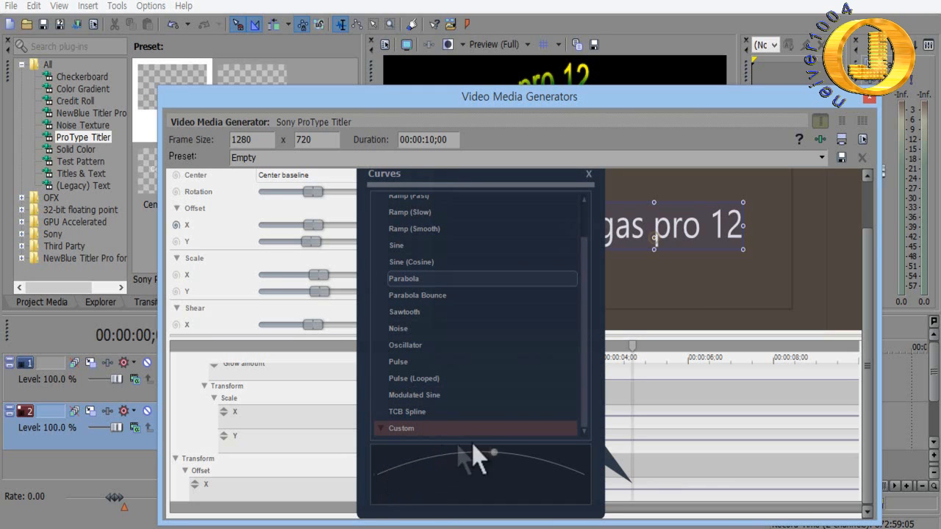
pyautogui.click(405, 330)
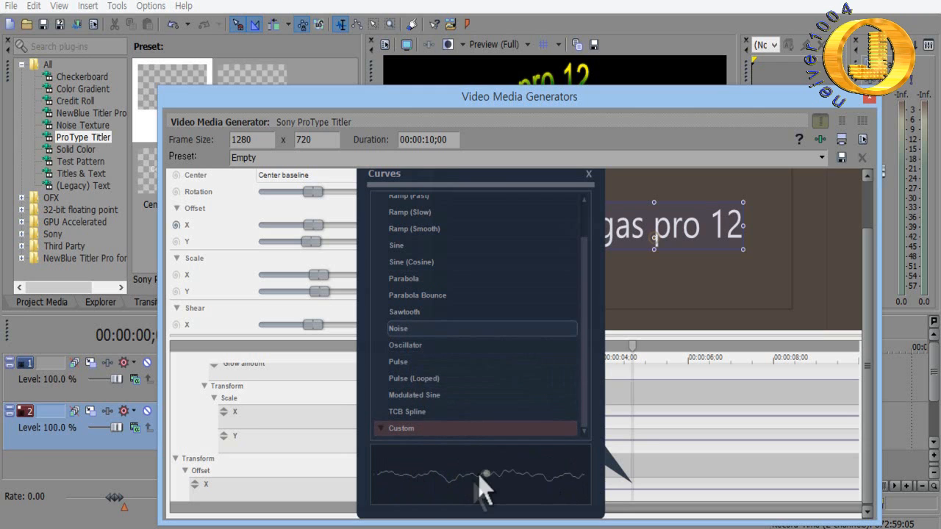
pyautogui.click(413, 379)
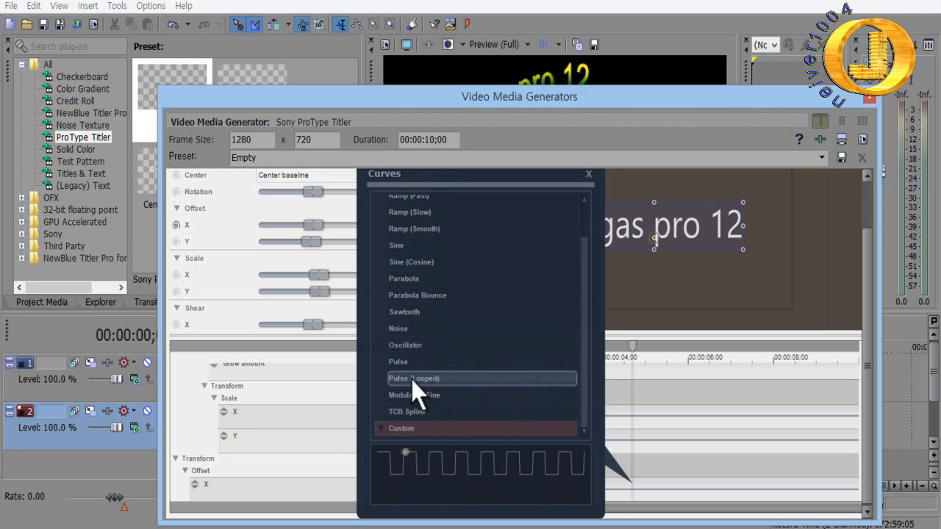
pyautogui.click(405, 360)
pyautogui.click(402, 320)
# - Add a Parabola Bounce curve to the Offset X track and move it to start at about 4.7 seconds
pyautogui.click(407, 297)
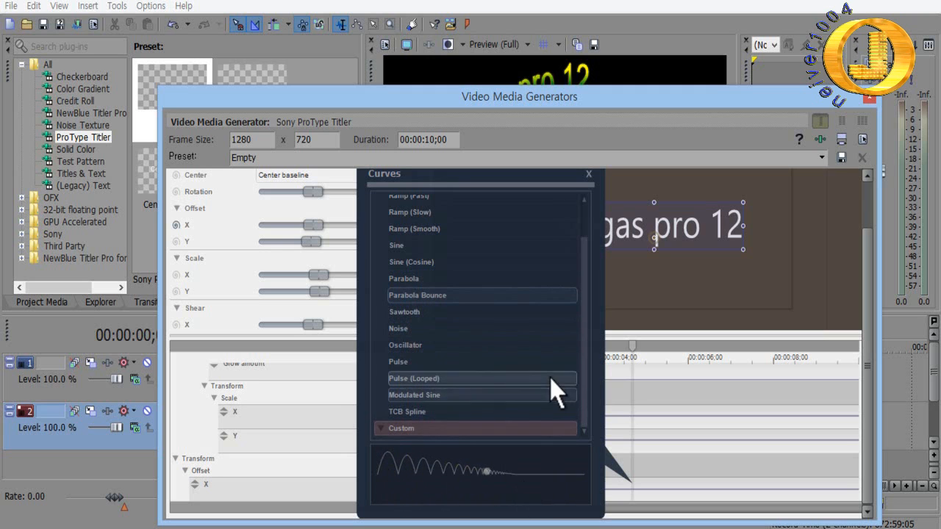
pyautogui.click(427, 300)
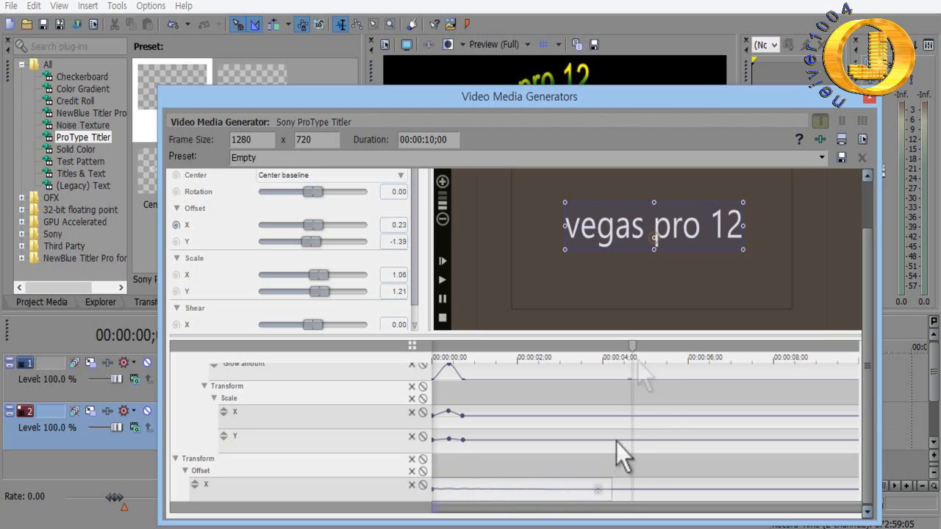
pyautogui.moveTo(532, 483); pyautogui.dragTo(746, 488)
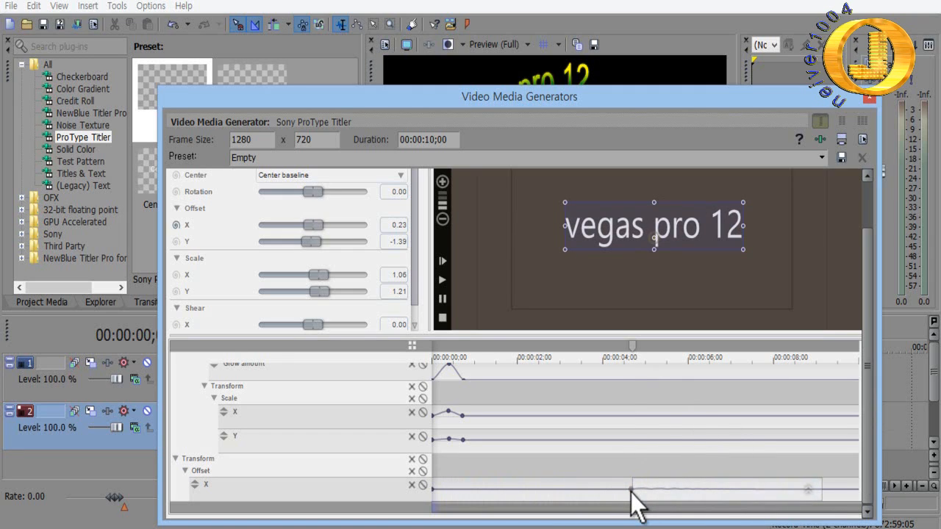
# - Scrub through the bounce curve's time range and inspect its Parabola settings, widening the Video Media Generators window to show them fully
pyautogui.moveTo(631, 346)
pyautogui.mouseDown()
pyautogui.moveTo(408, 347)
pyautogui.moveTo(478, 370)
pyautogui.moveTo(570, 371)
pyautogui.moveTo(723, 402)
pyautogui.mouseUp()
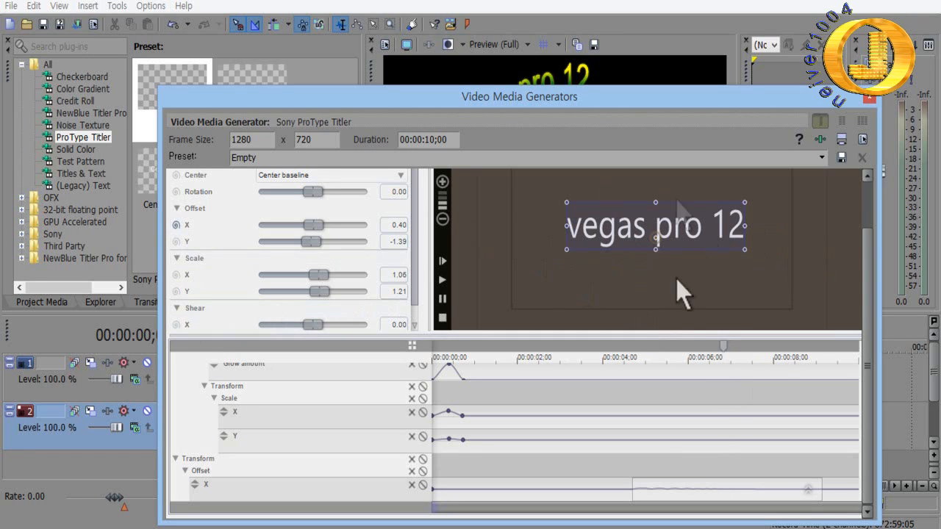
pyautogui.moveTo(726, 349); pyautogui.dragTo(792, 398)
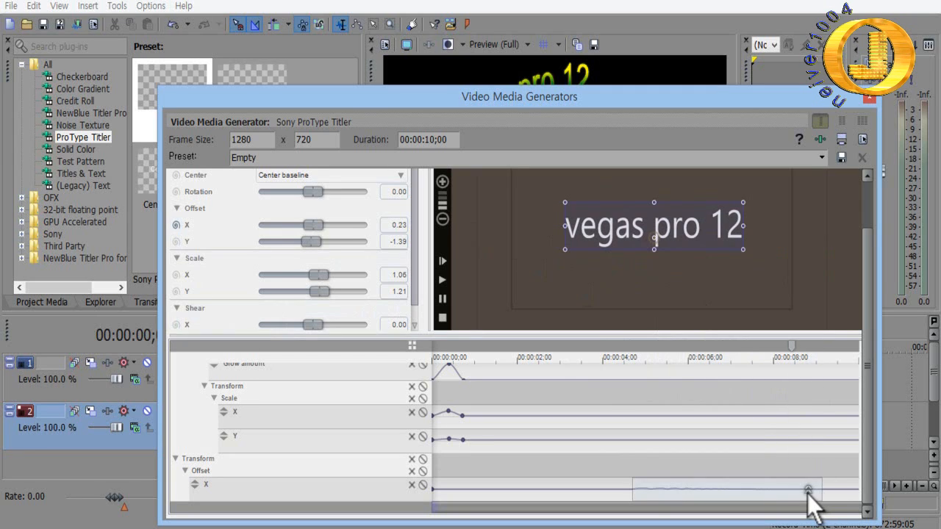
pyautogui.click(808, 492)
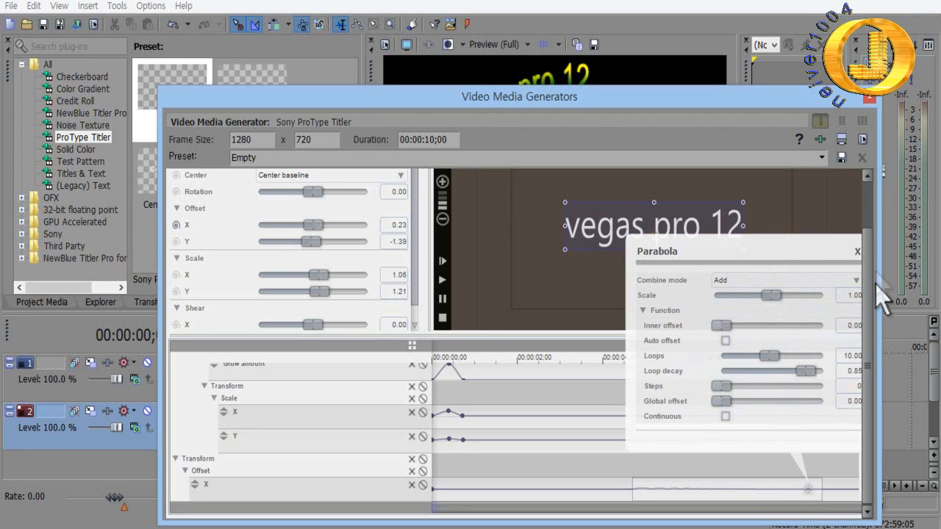
pyautogui.moveTo(881, 293); pyautogui.dragTo(920, 293)
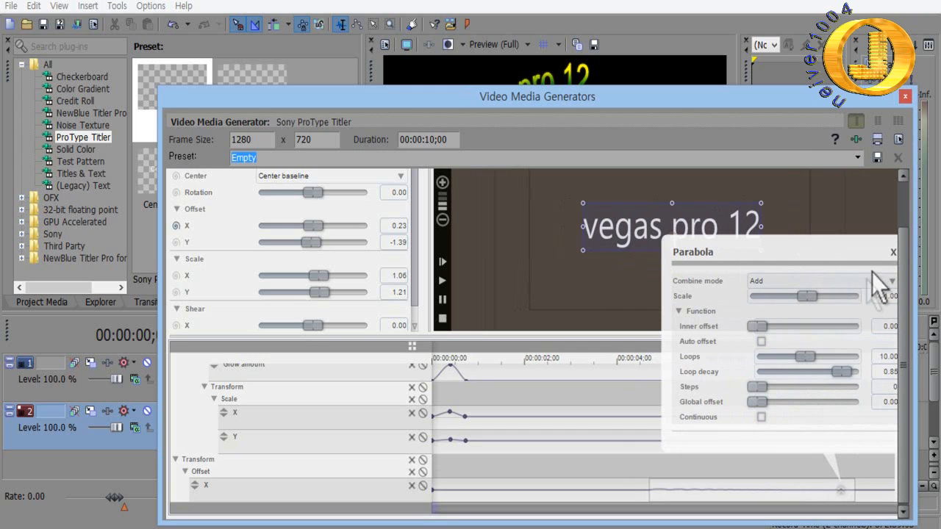
pyautogui.click(893, 252)
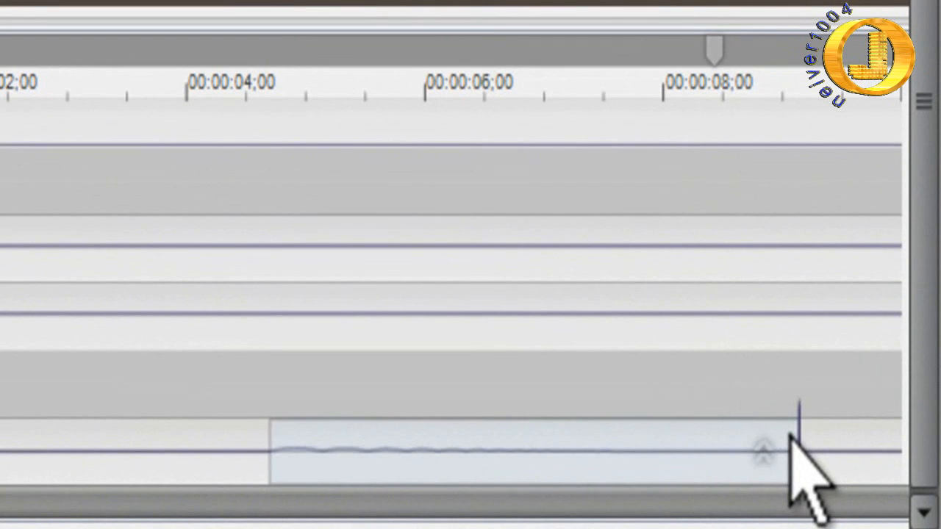
# - Shorten the Offset X bounce curve so that it ends at about 6.9 seconds
pyautogui.moveTo(855, 485); pyautogui.dragTo(860, 485)
pyautogui.moveTo(805, 434); pyautogui.dragTo(800, 518)
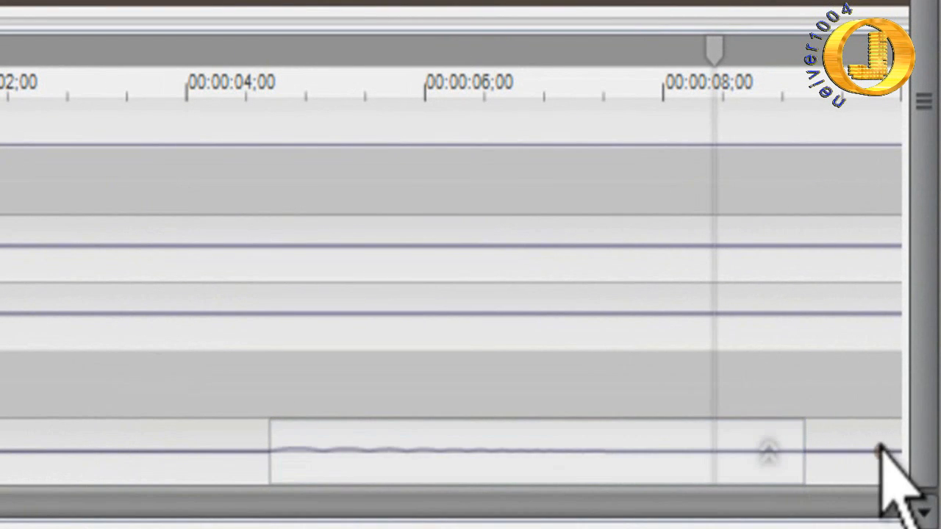
pyautogui.click(802, 431)
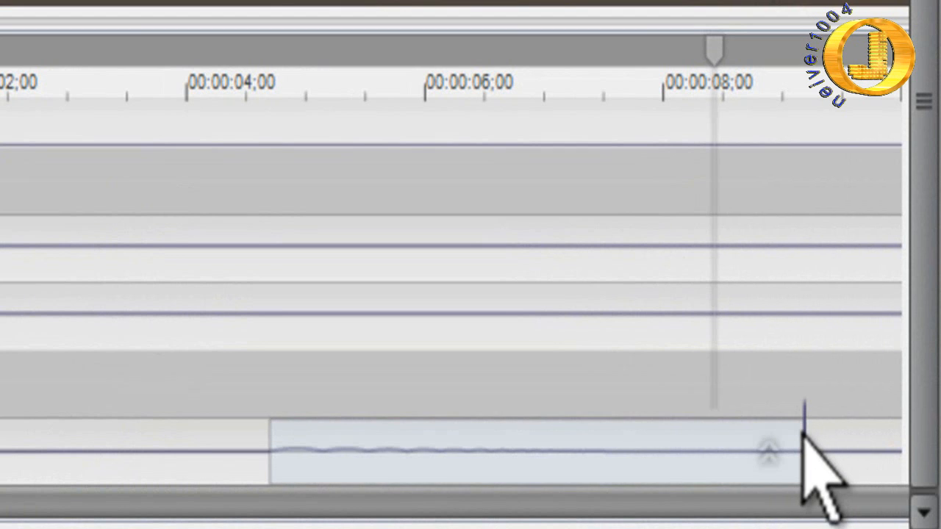
pyautogui.moveTo(803, 432); pyautogui.dragTo(530, 433)
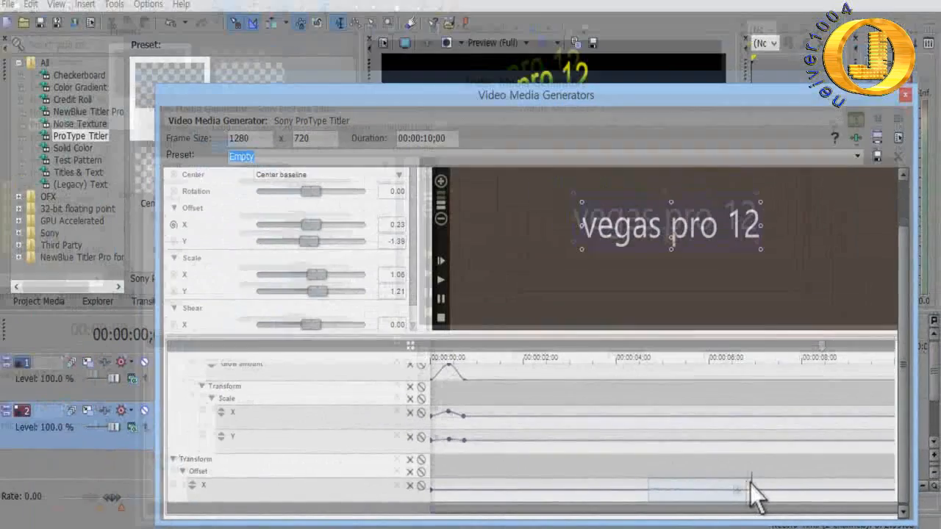
# - Play back the title from the start of the bounce curve to check the shortened motion
pyautogui.moveTo(823, 359)
pyautogui.mouseDown()
pyautogui.moveTo(629, 360)
pyautogui.moveTo(657, 360)
pyautogui.mouseUp()
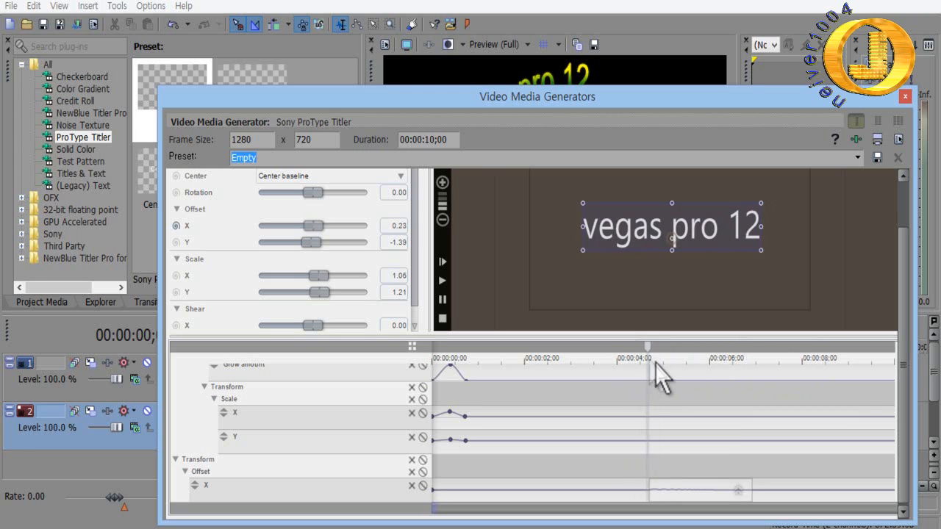
pyautogui.click(442, 282)
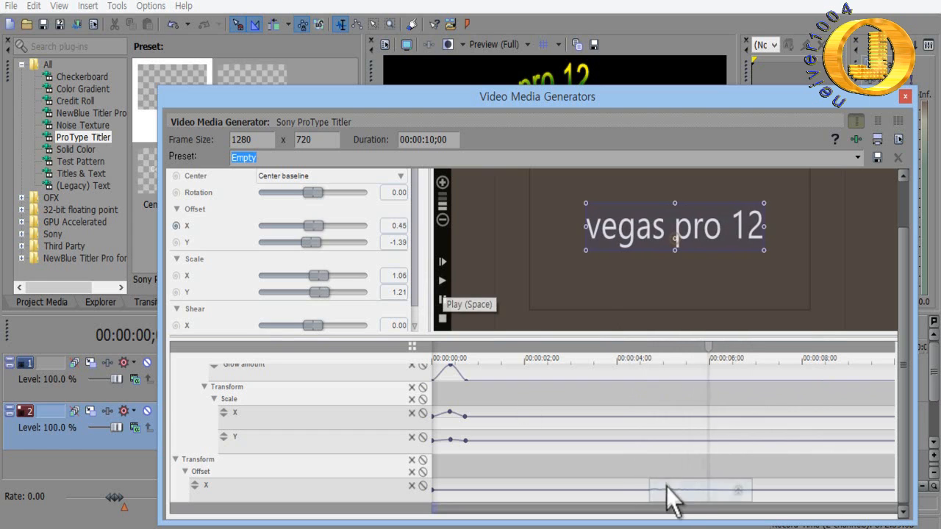
pyautogui.click(442, 319)
# - Set the bounce curve's inner offset to 9.52, loops to 8.84 and steps to 2, and shift it earlier to start at about 4.4 seconds
pyautogui.click(740, 490)
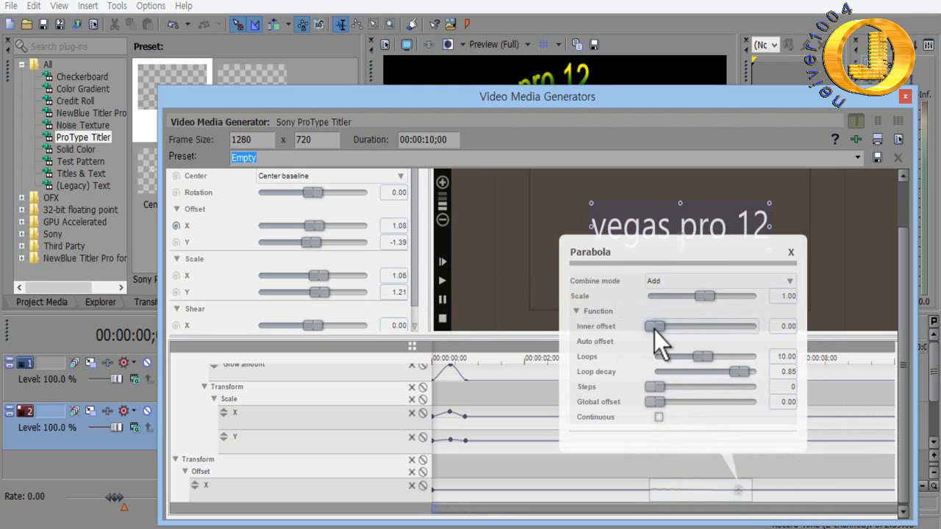
pyautogui.moveTo(655, 327); pyautogui.dragTo(668, 330)
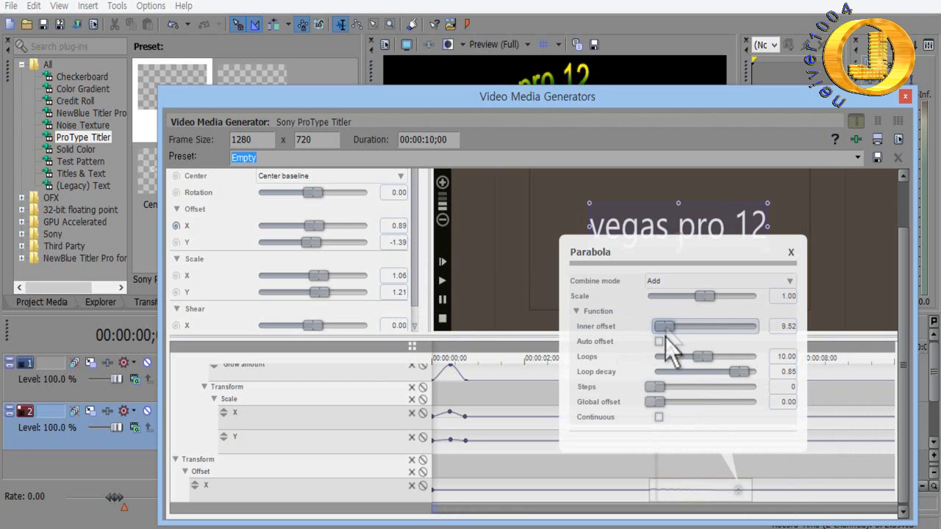
pyautogui.moveTo(702, 356); pyautogui.dragTo(695, 354)
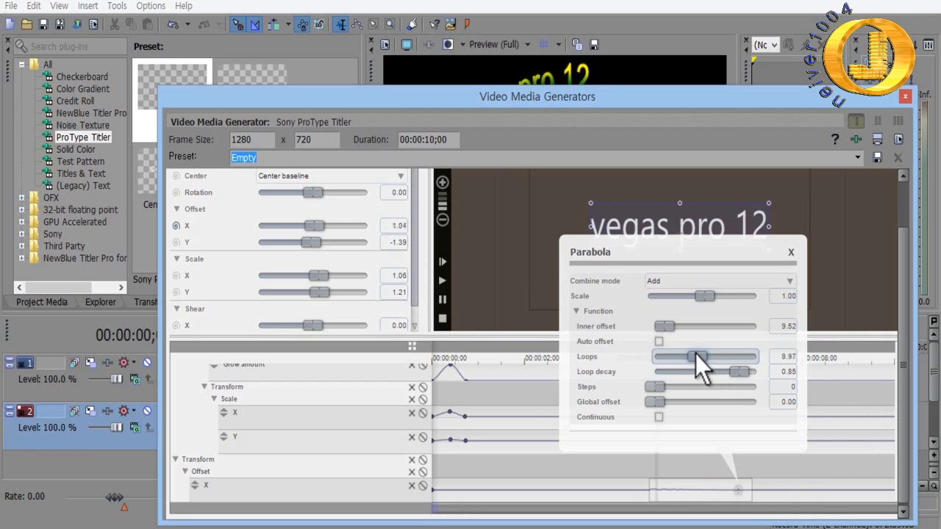
pyautogui.moveTo(659, 389); pyautogui.dragTo(668, 388)
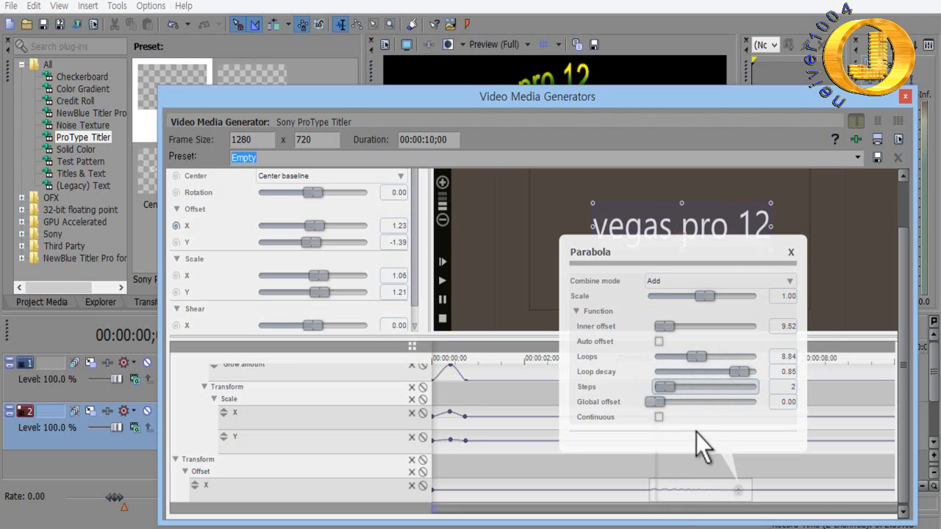
pyautogui.click(792, 252)
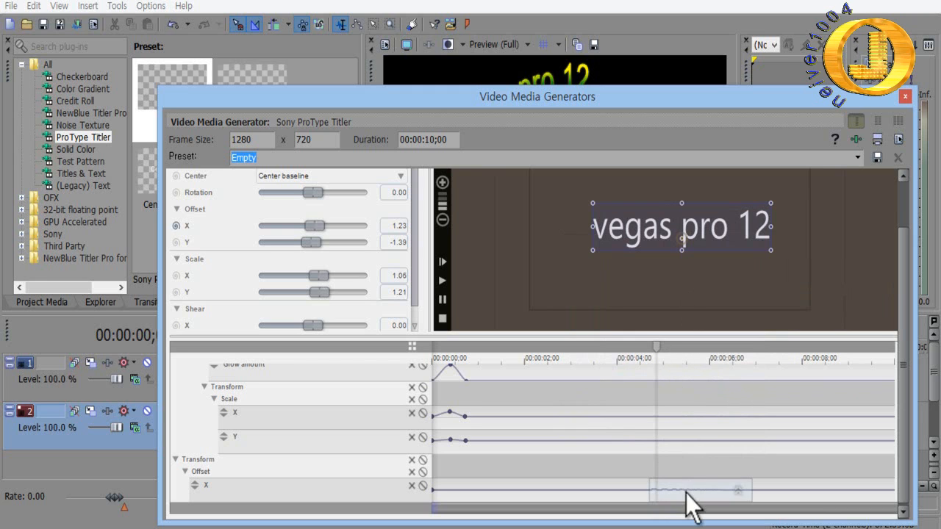
pyautogui.moveTo(689, 497)
pyautogui.mouseDown()
pyautogui.moveTo(643, 505)
pyautogui.moveTo(738, 497)
pyautogui.moveTo(674, 498)
pyautogui.mouseUp()
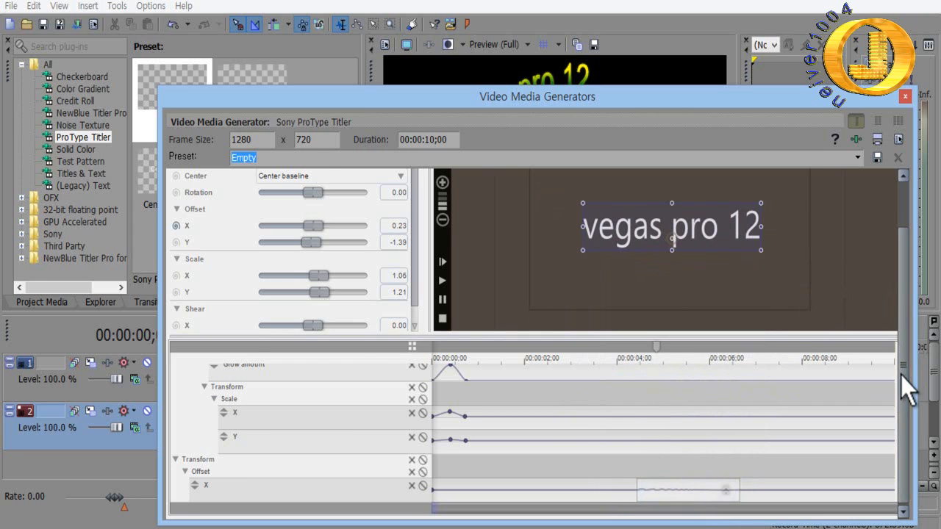
pyautogui.scroll(2, 900, 375)
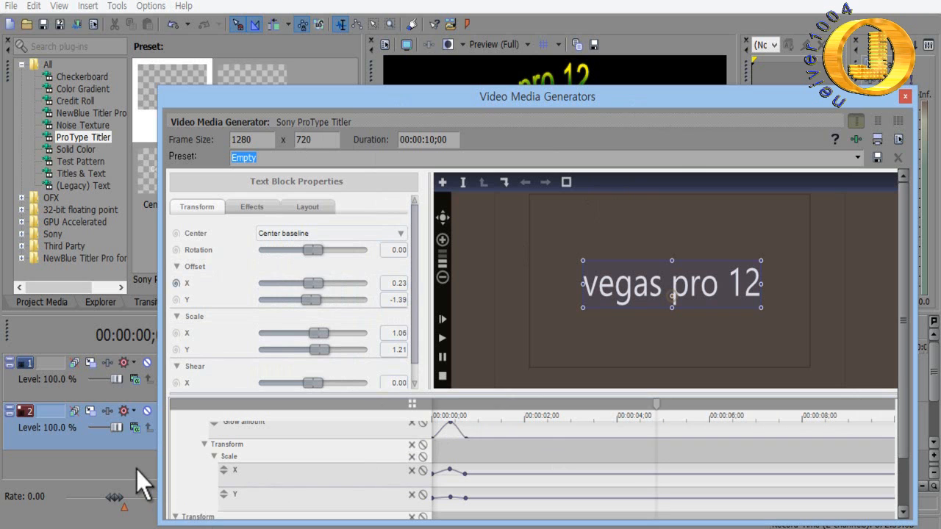
# - Close the title's media generator and view the Track Motion settings of track 1
pyautogui.click(905, 96)
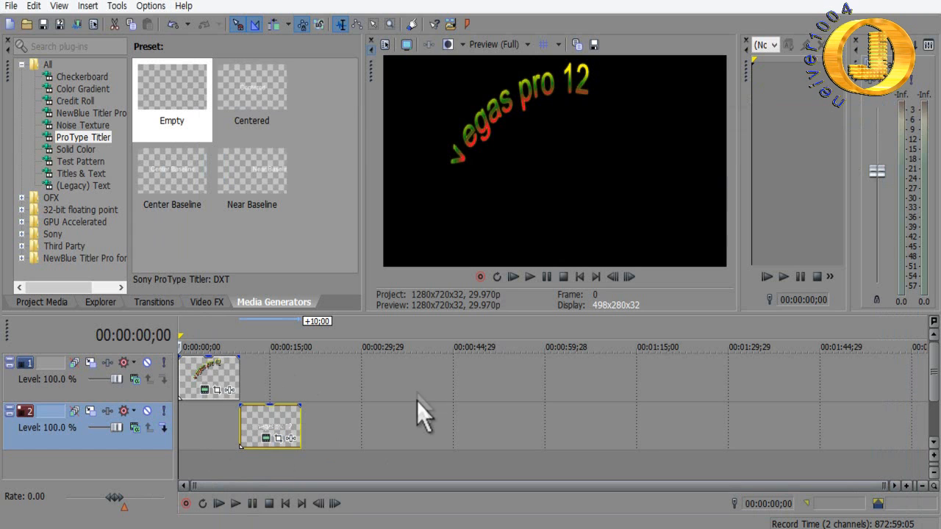
pyautogui.click(91, 363)
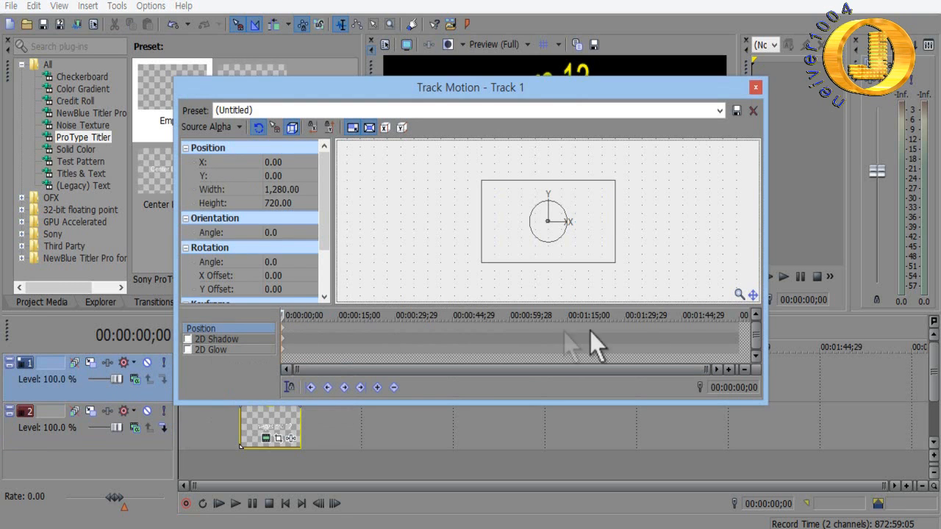
pyautogui.click(755, 87)
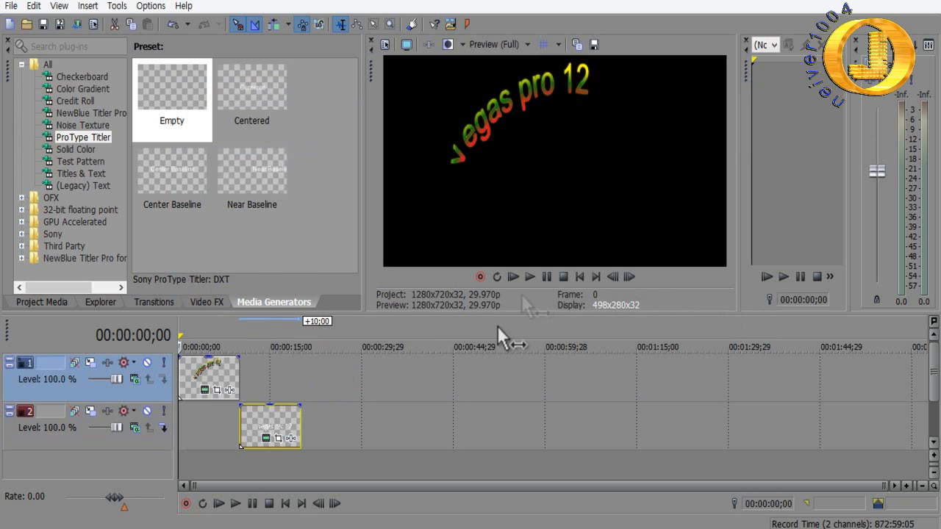
# - View the Event Pan/Crop settings of the title event on track 2, and reopen that event's generated media properties
pyautogui.moveTo(201, 425); pyautogui.dragTo(162, 419)
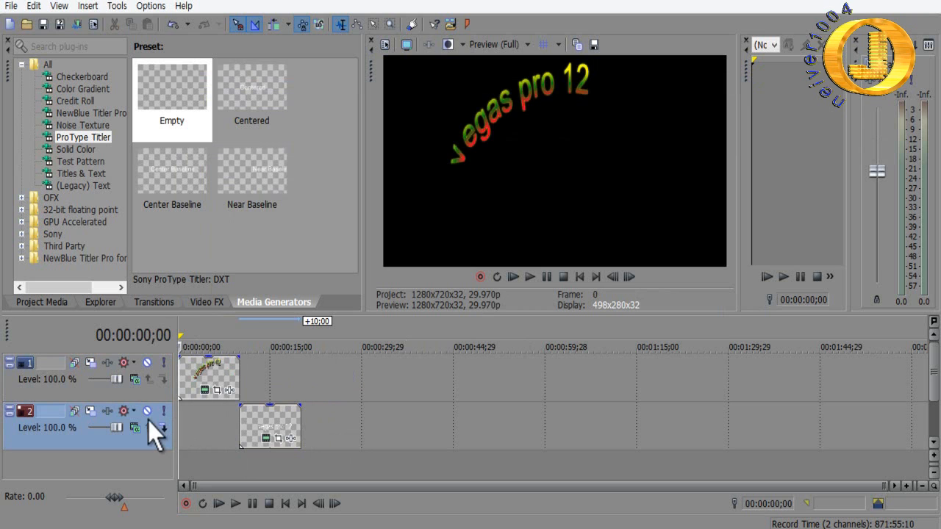
pyautogui.click(277, 439)
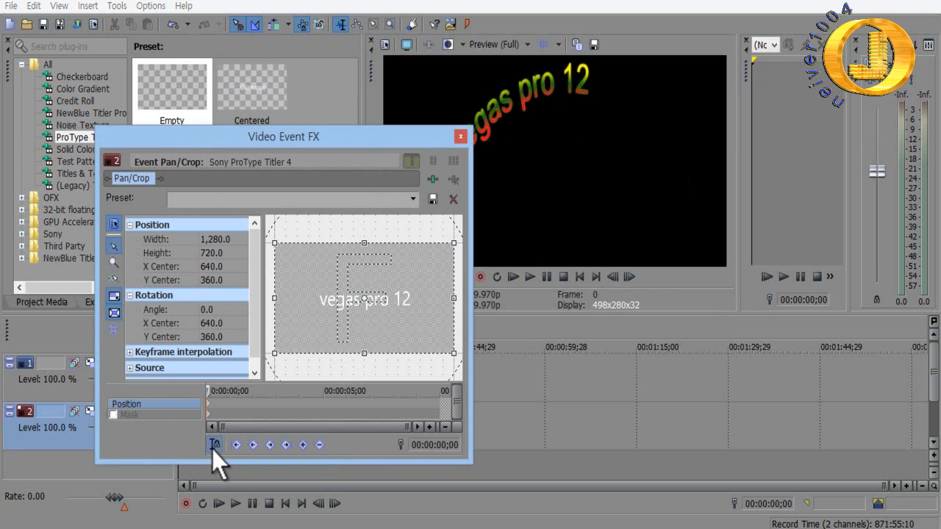
pyautogui.click(460, 136)
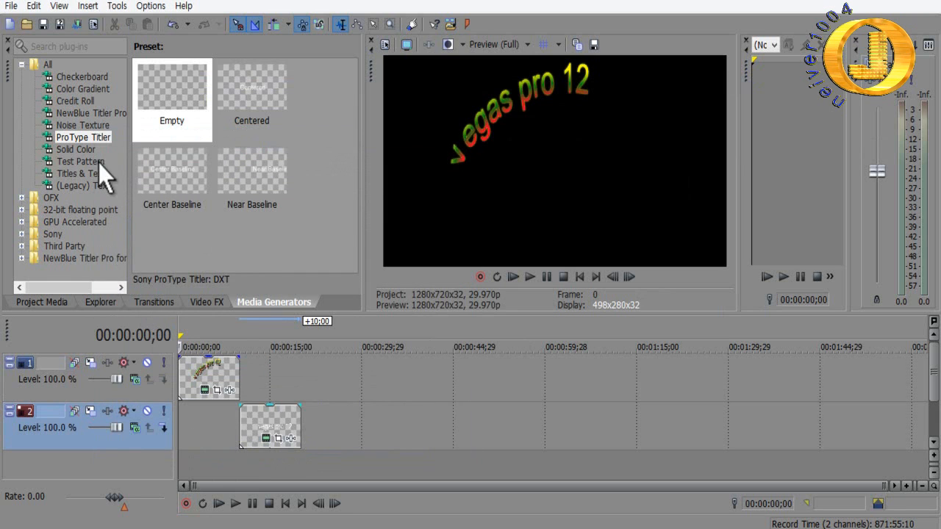
pyautogui.click(267, 440)
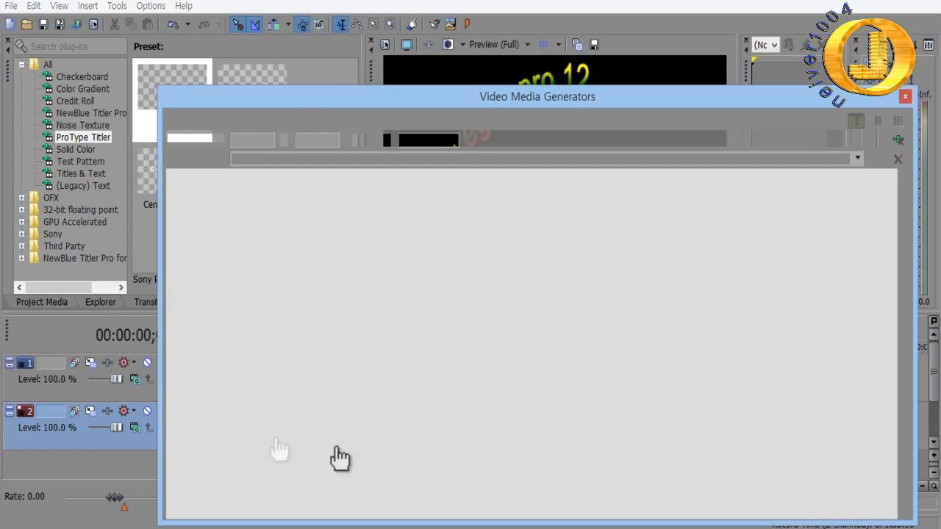